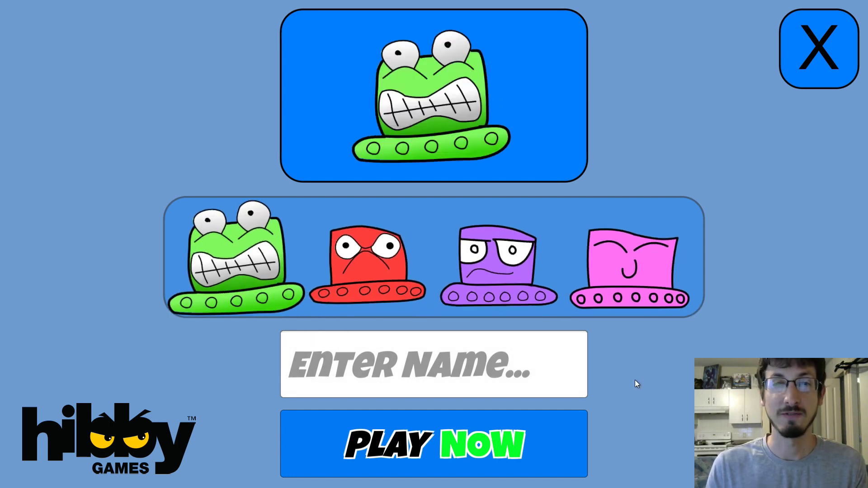
Enter "My Dope Name!" as the player name and start a match with the green tank
left_click(453, 366)
type("MY DOPE N")
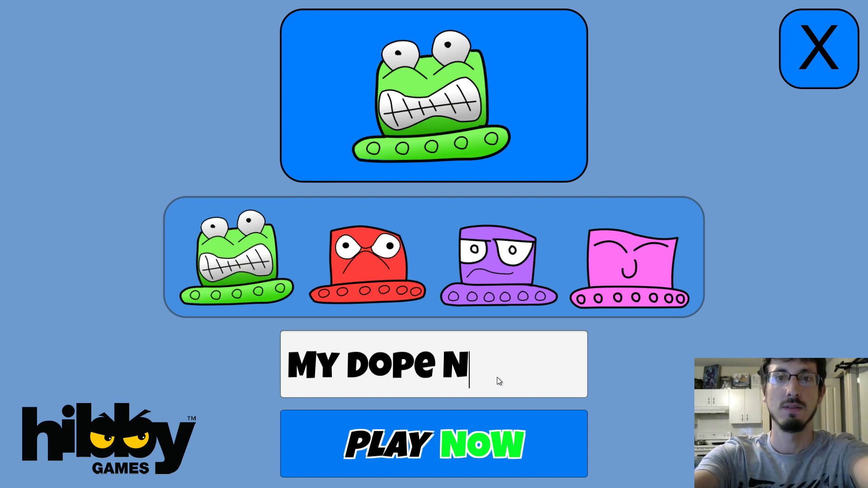
type("ame!")
left_click(449, 433)
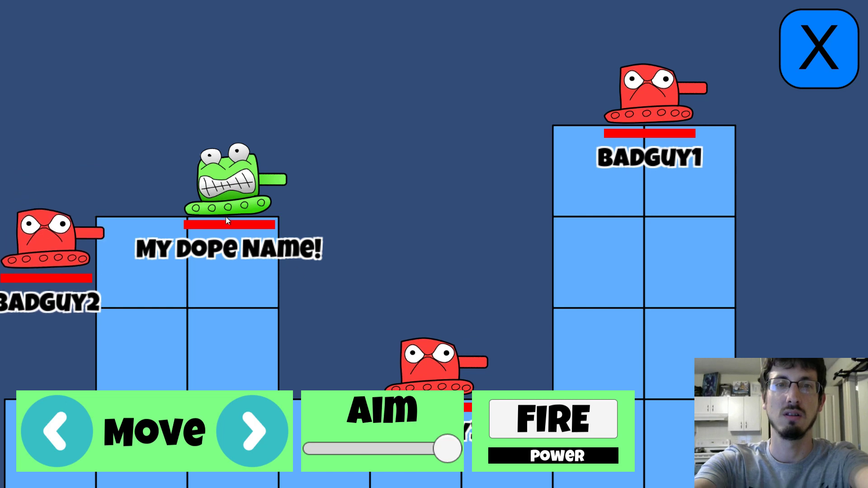
Drive the green tank off the left side of the block tower and exit the match
left_click(79, 415)
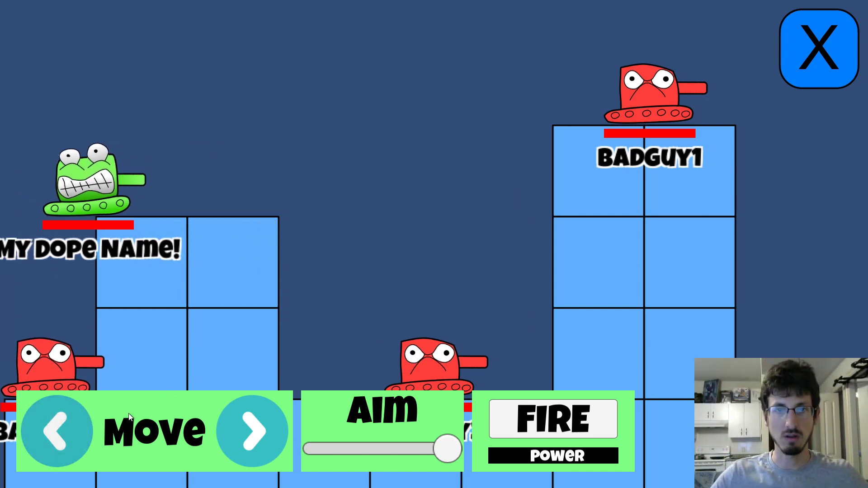
left_click(241, 428)
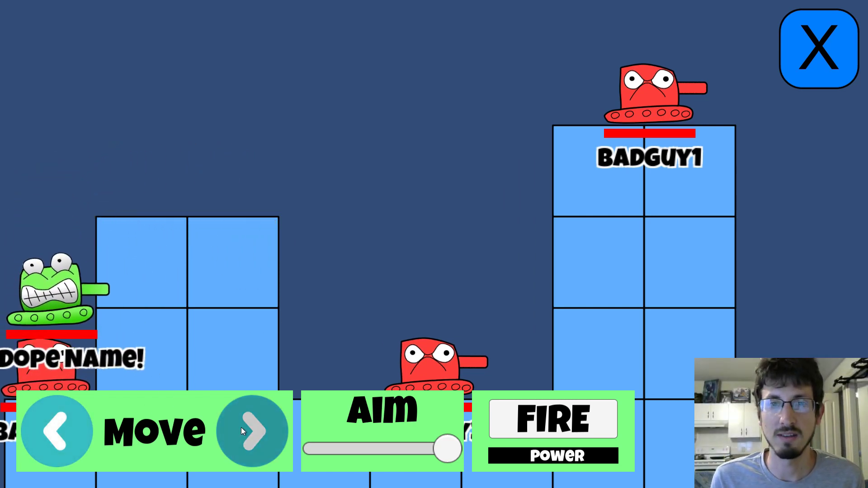
left_click(64, 425)
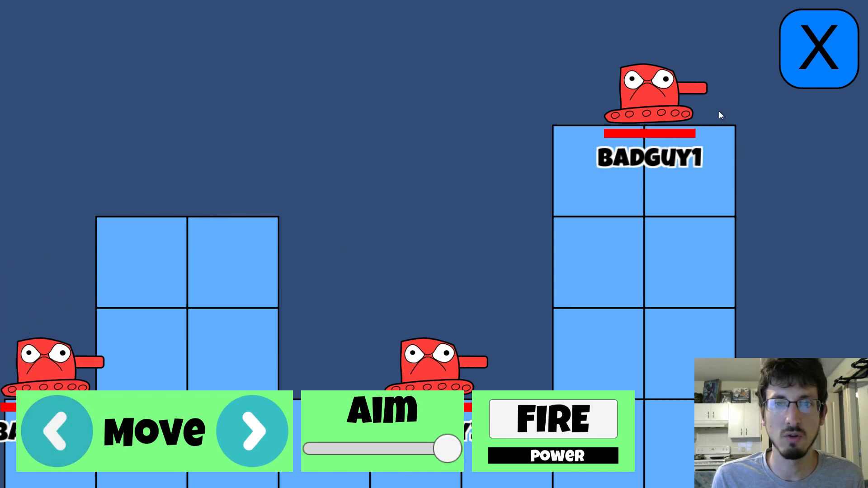
left_click(815, 57)
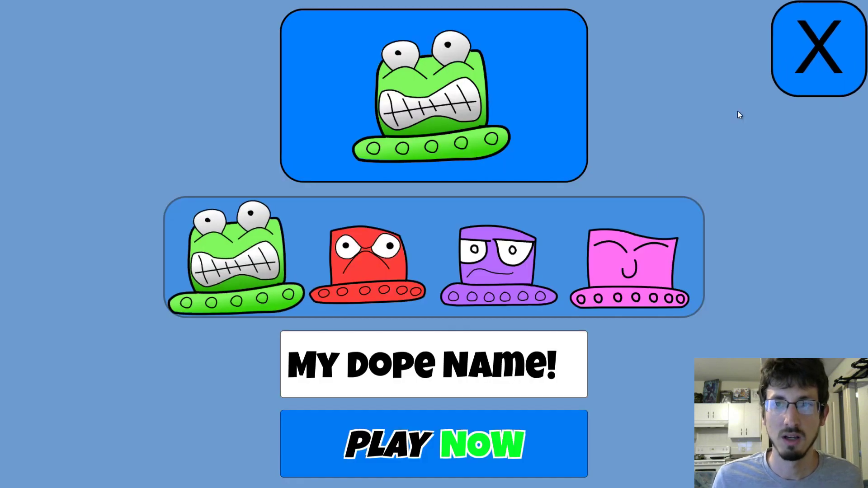
Start another match and drive the green tank off the right side of the block tower
left_click(408, 434)
left_click(79, 415)
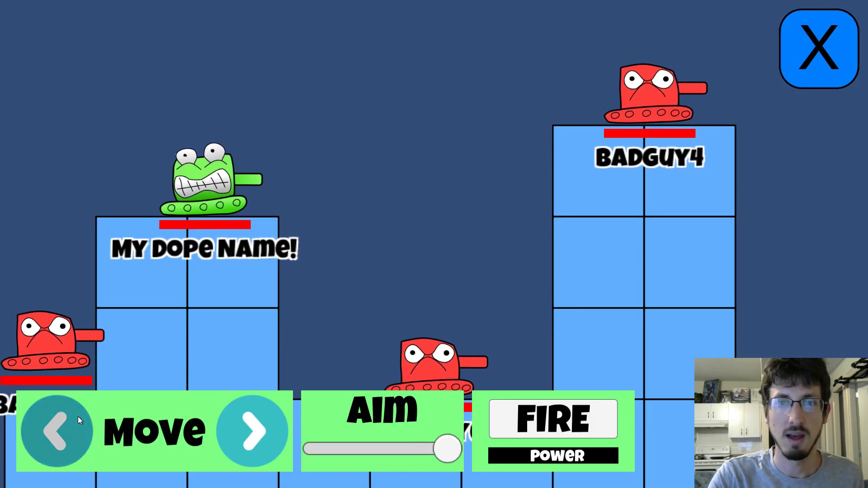
left_click(248, 431)
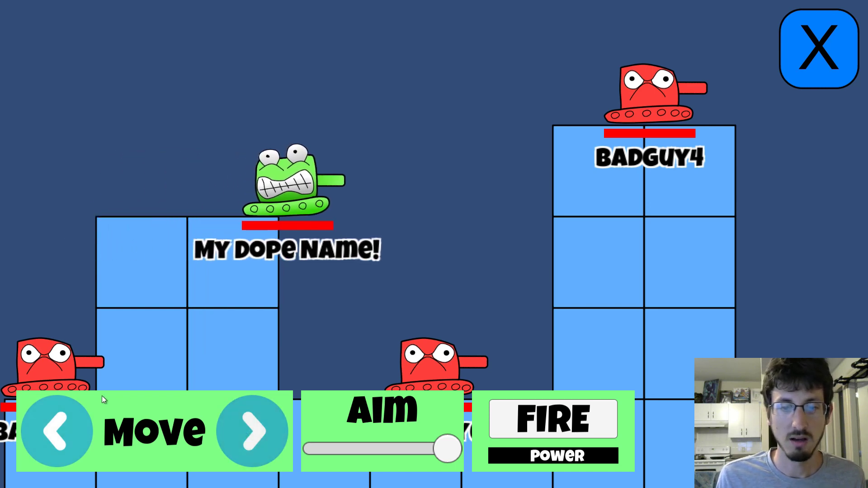
left_click(74, 424)
left_click(272, 428)
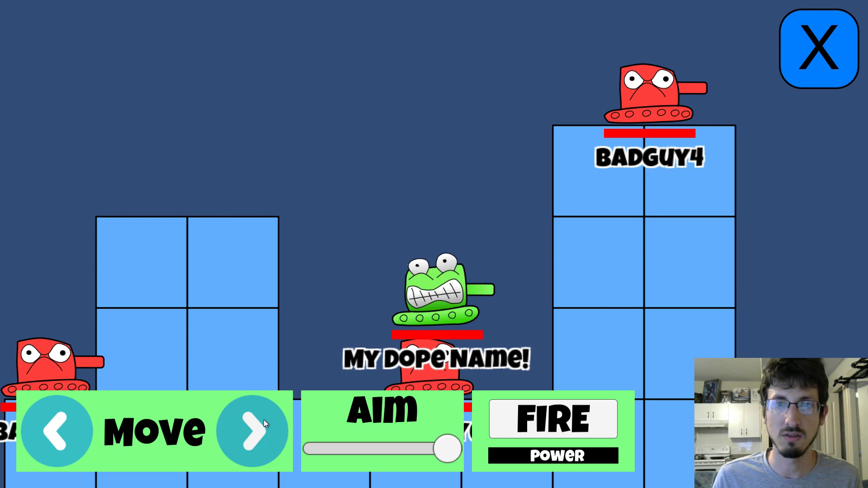
Tilt the green tank's cannon diagonally up to the right and fire several shots
left_click_drag(456, 448, 426, 455)
left_click(545, 432)
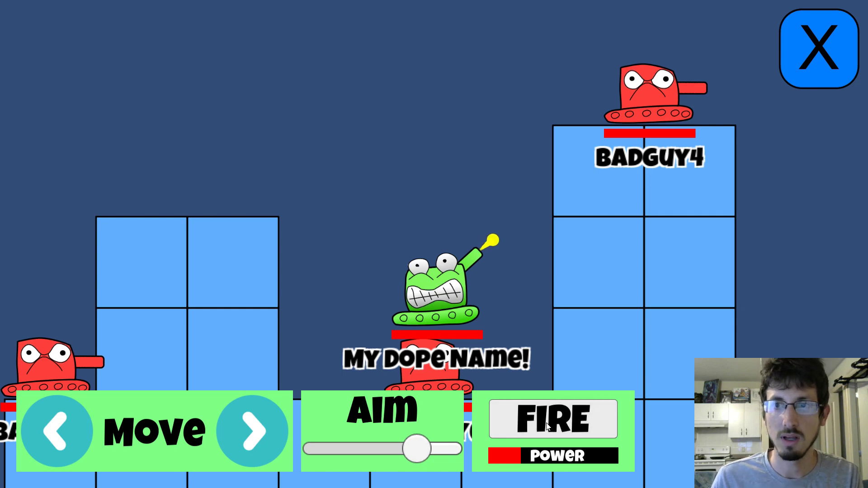
left_click(547, 427)
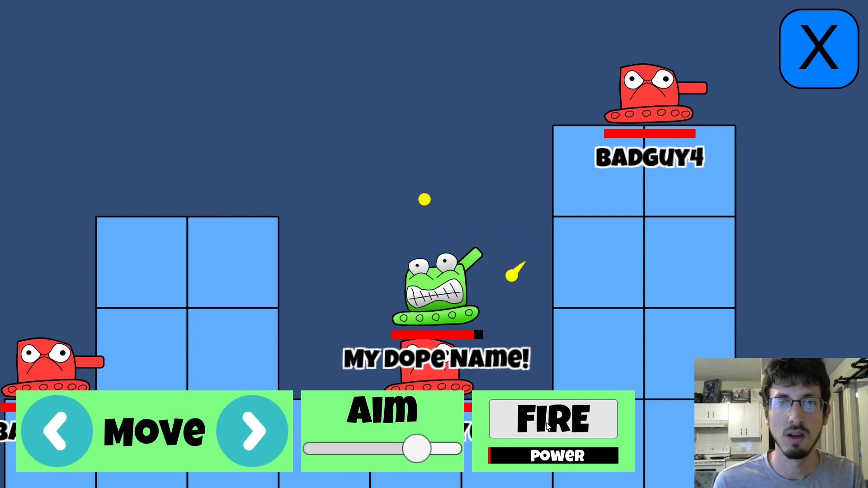
left_click(548, 428)
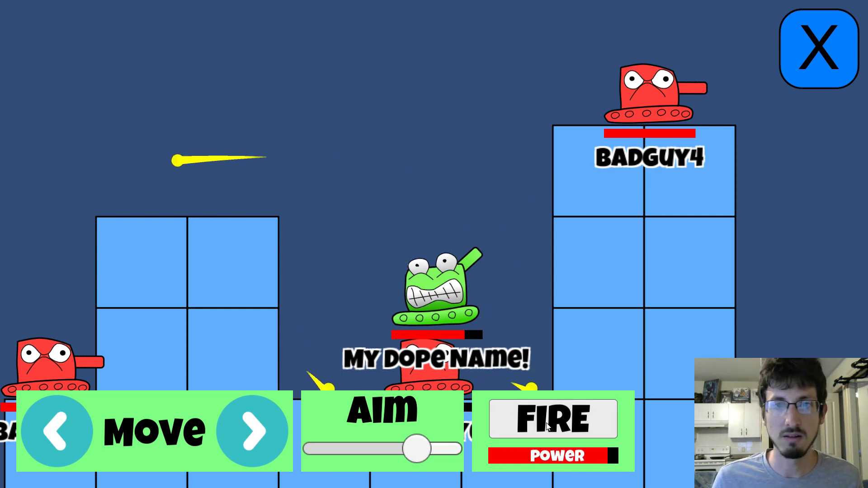
Fire a shot with the cannon aimed fully left and quit the game
left_click_drag(408, 453, 301, 466)
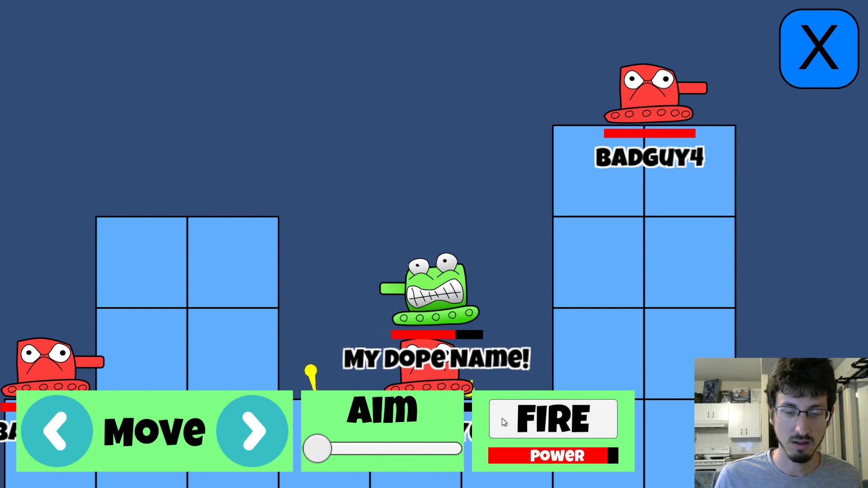
left_click(550, 413)
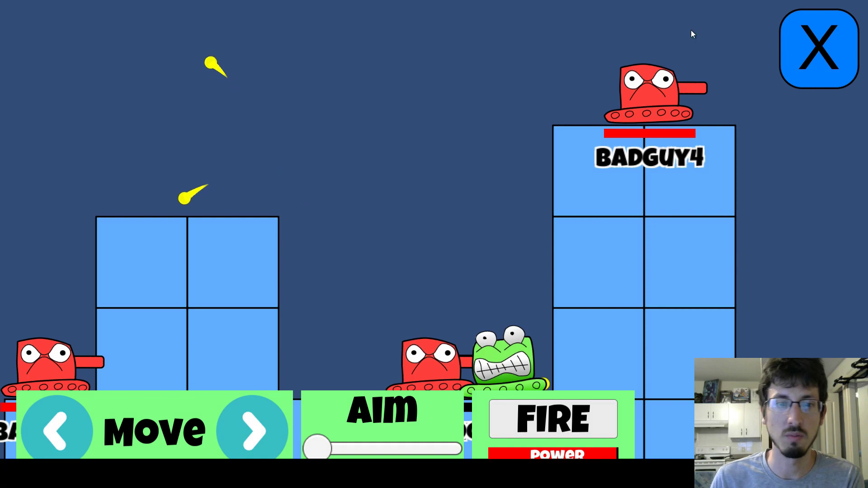
left_click(824, 37)
left_click(823, 37)
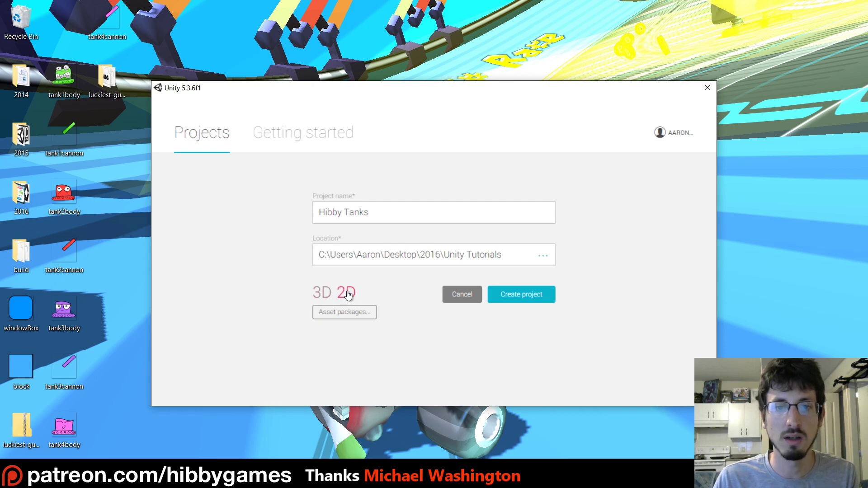
Create the 2D Unity project "Hibby Tanks" in the Unity Tutorials folder and toggle the Scene view's 2D mode off and on
left_click(429, 211)
triple_click(421, 214)
left_click(381, 214)
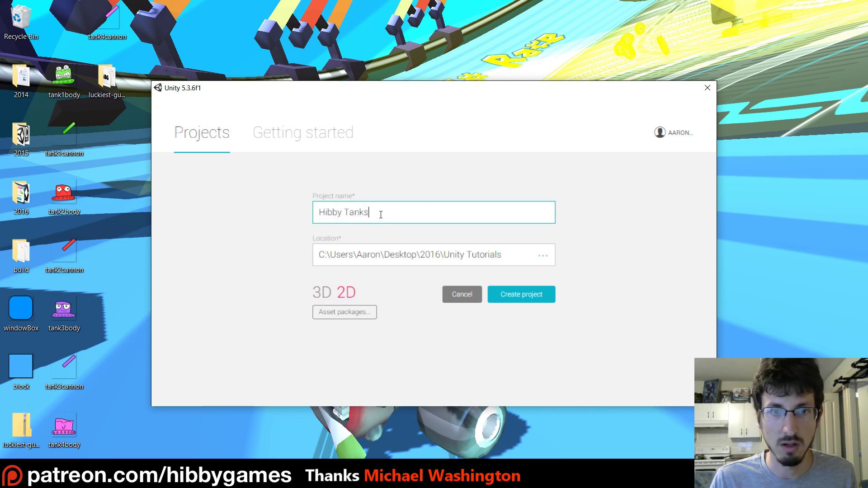
left_click(520, 295)
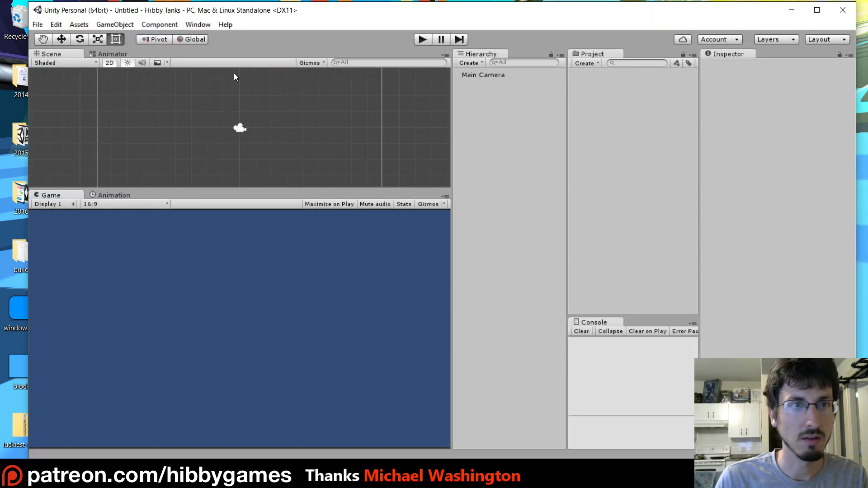
left_click(109, 62)
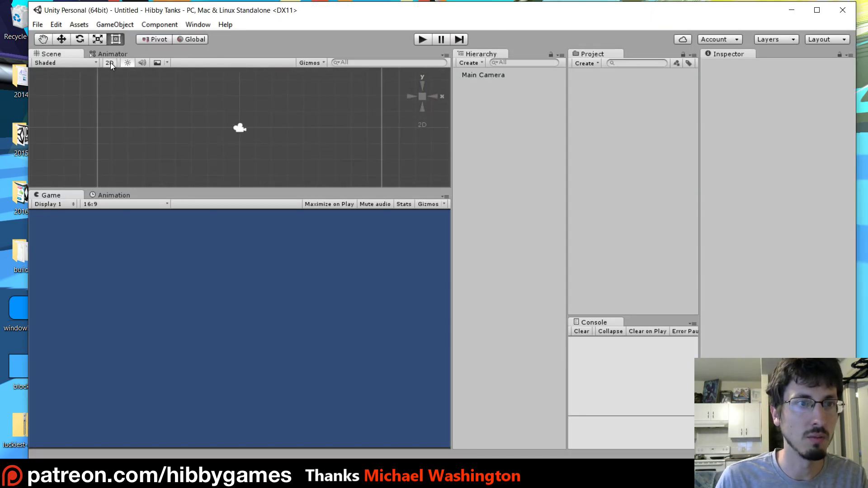
left_click(110, 62)
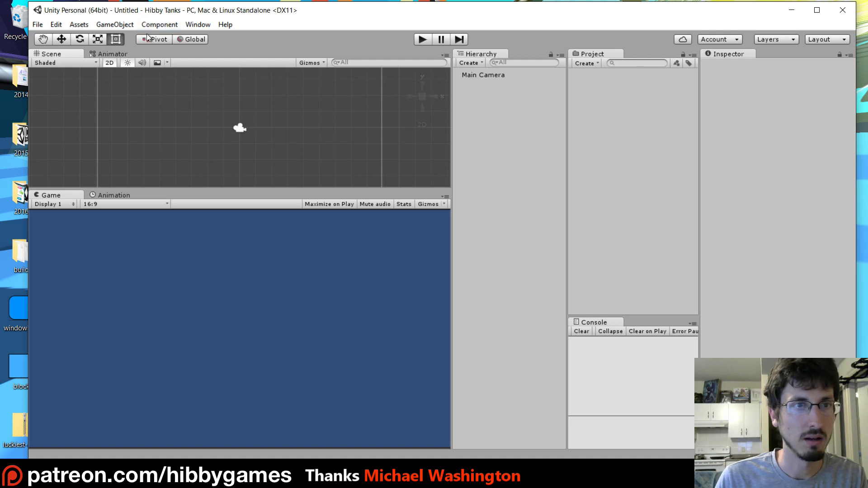
Add a UI Image to the scene
left_click(465, 62)
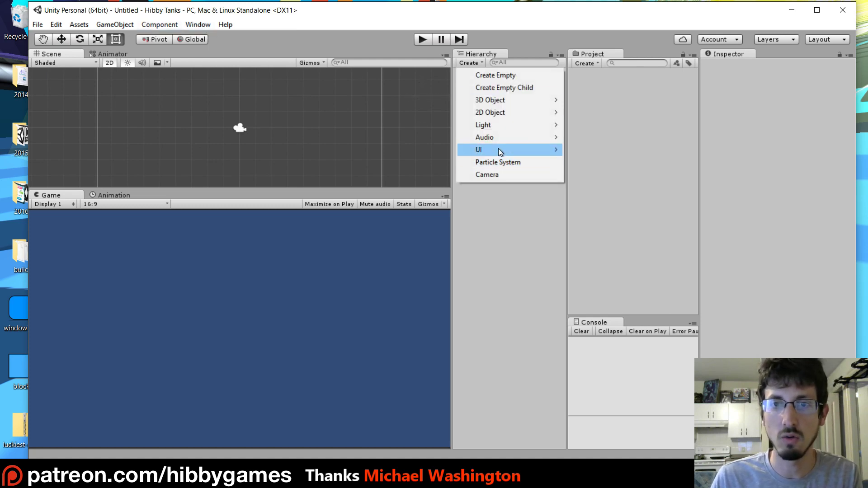
mouse_move(498, 150)
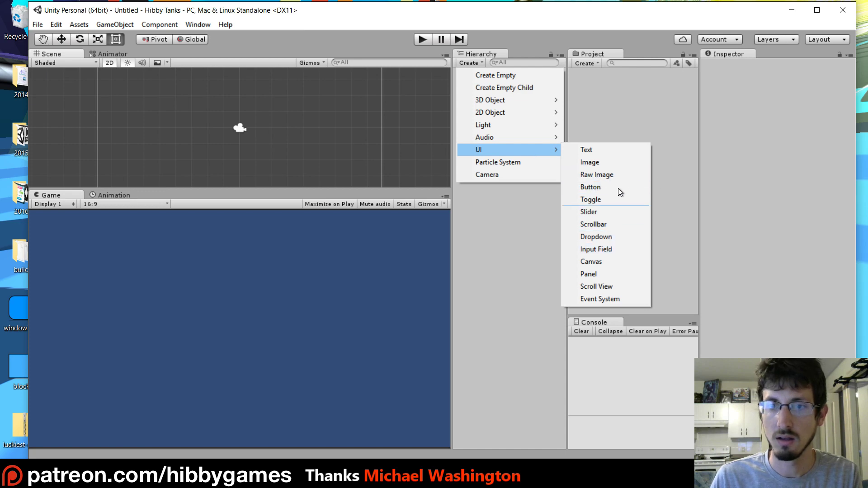
left_click(604, 163)
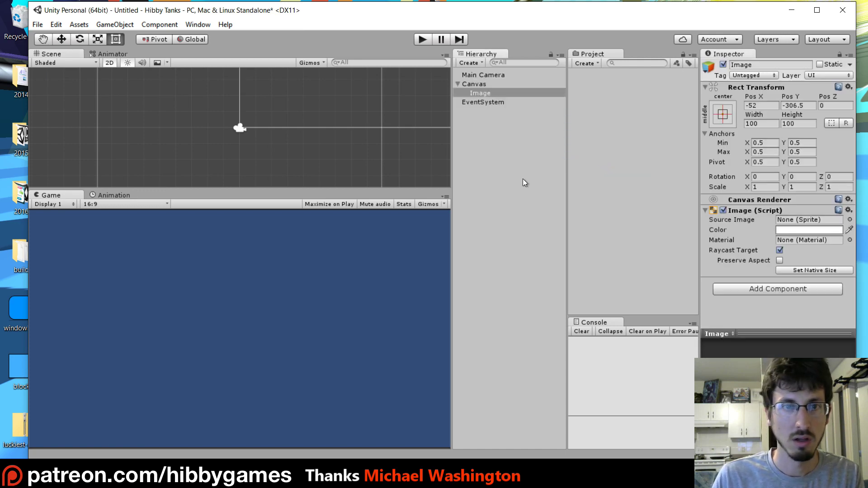
Reset the image's Rect Transform to centre it on the canvas at position 0, 0, 0
scroll(289, 140, "down", 5)
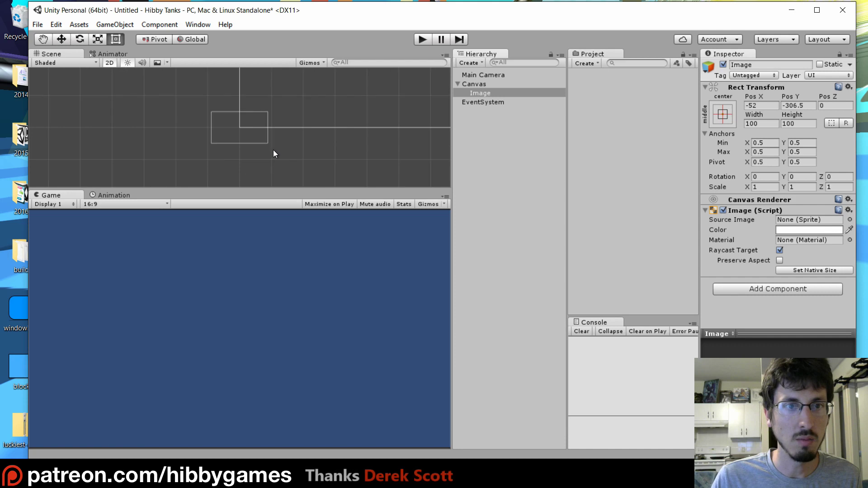
scroll(305, 126, "down", 3)
scroll(211, 139, "down", 3)
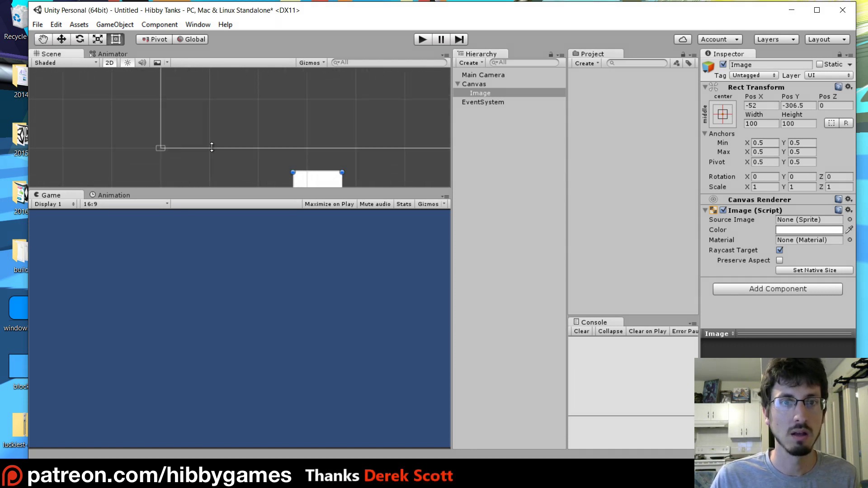
left_click(848, 88)
left_click(784, 103)
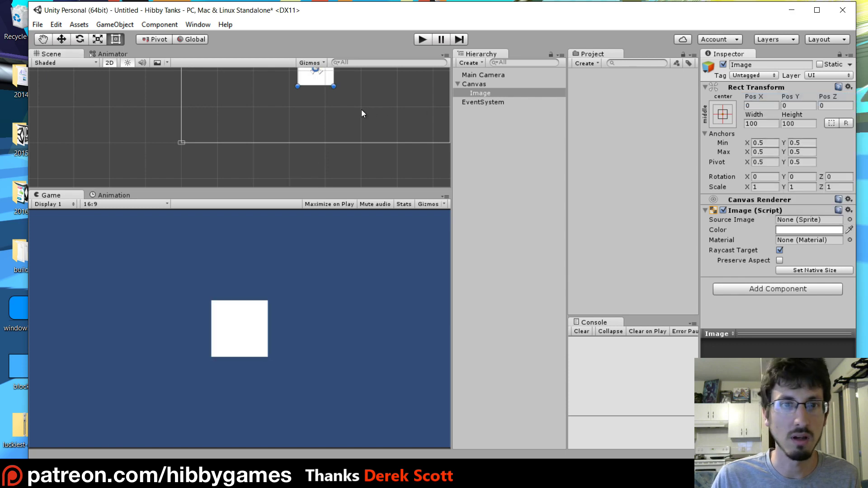
scroll(245, 123, "down", 3)
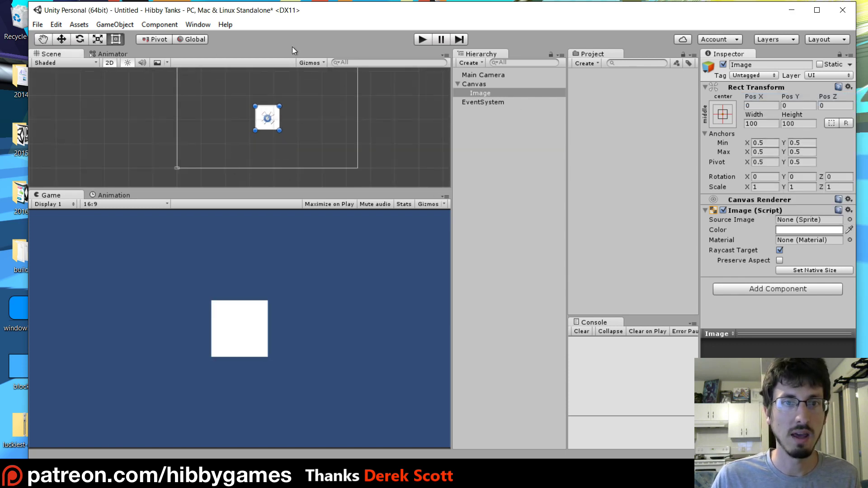
Select the Canvas and examine its outline and size relative to the camera in the Scene view
left_click(466, 84)
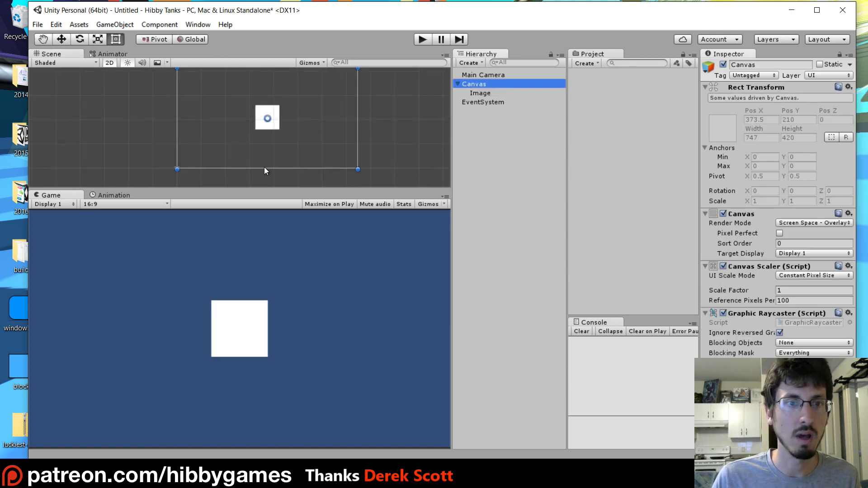
scroll(180, 162, "up", 6)
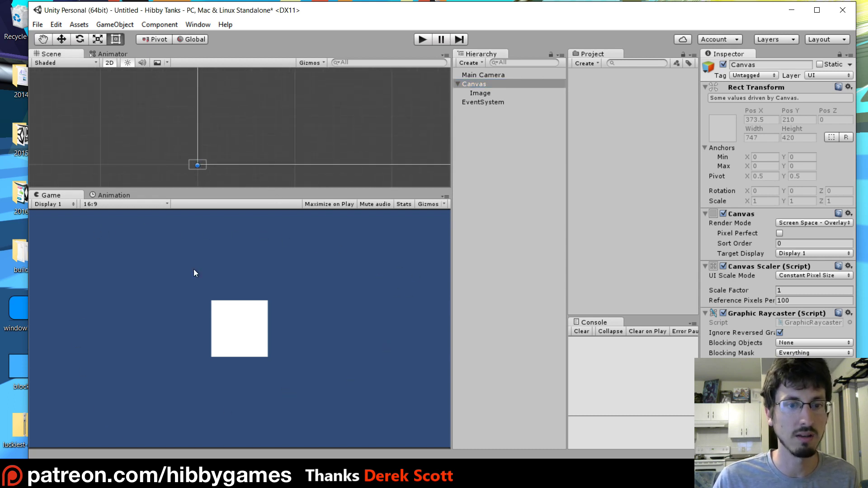
key("f")
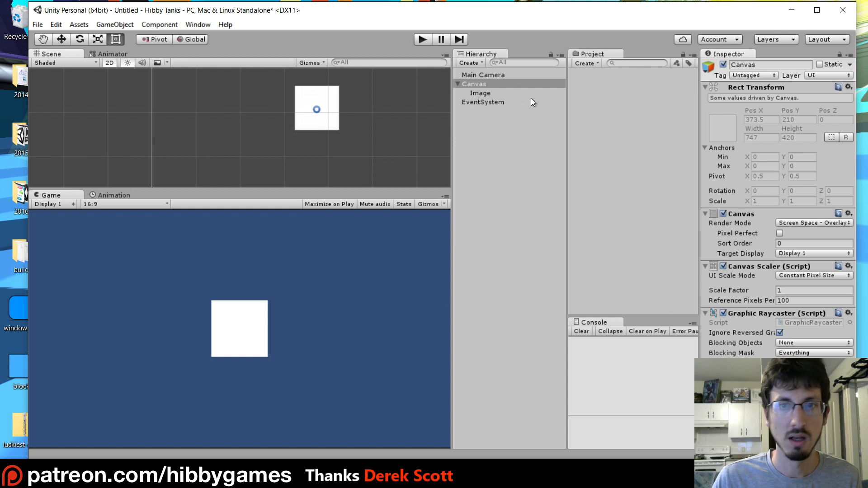
Resize the image from its lower-left corner to 154 by 66 with the Rect tool and undo the resize
left_click(480, 93)
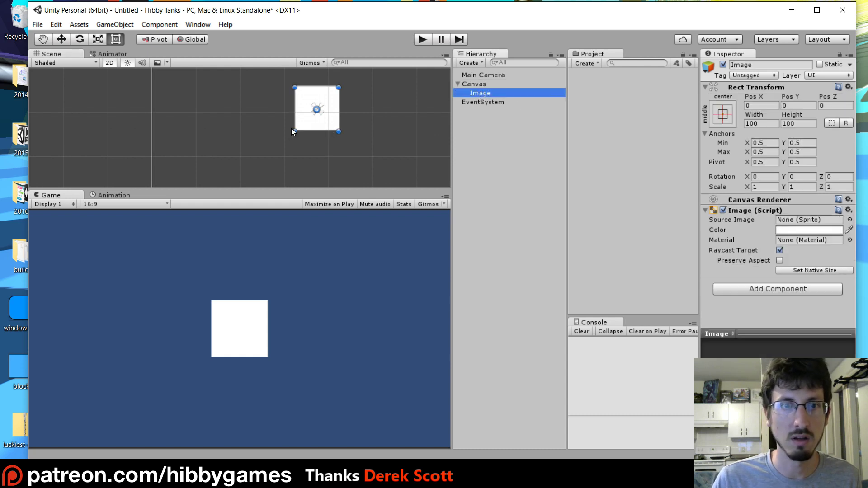
left_click(116, 41)
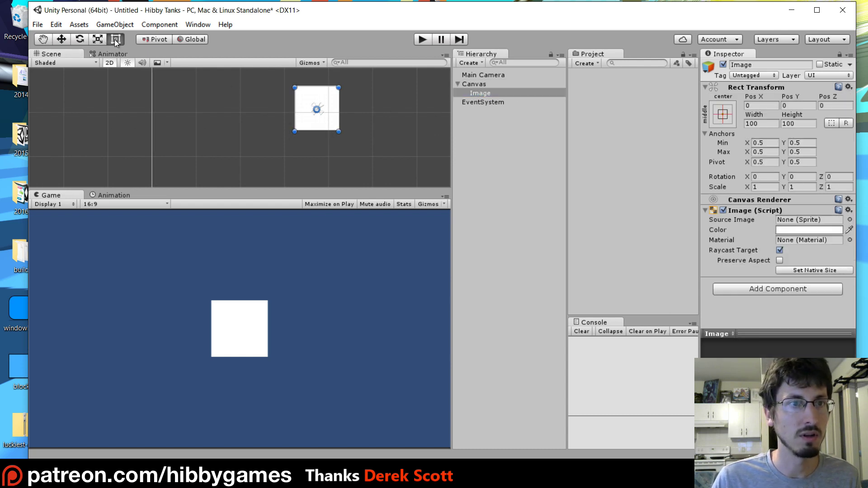
left_click_drag(295, 133, 272, 120)
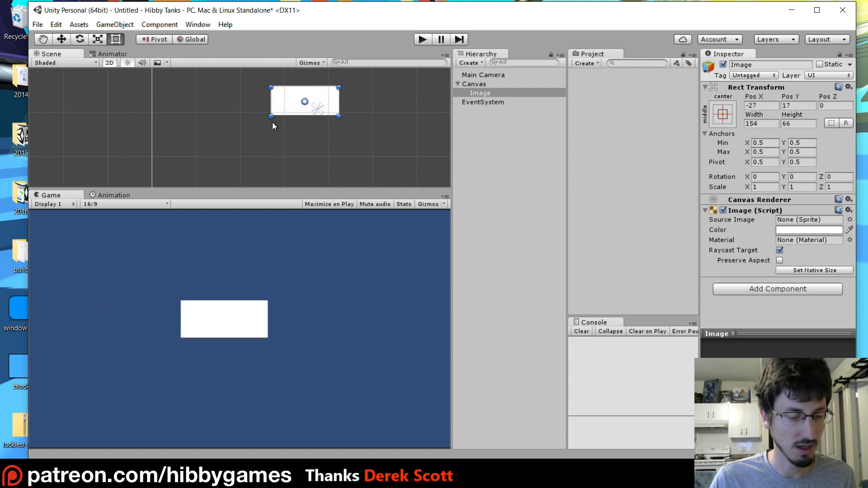
key("ctrl+z")
Rotate the image to -189.59 degrees about a pivot at its upper-right corner and undo the pivot and rotation changes
left_click_drag(318, 113, 338, 87)
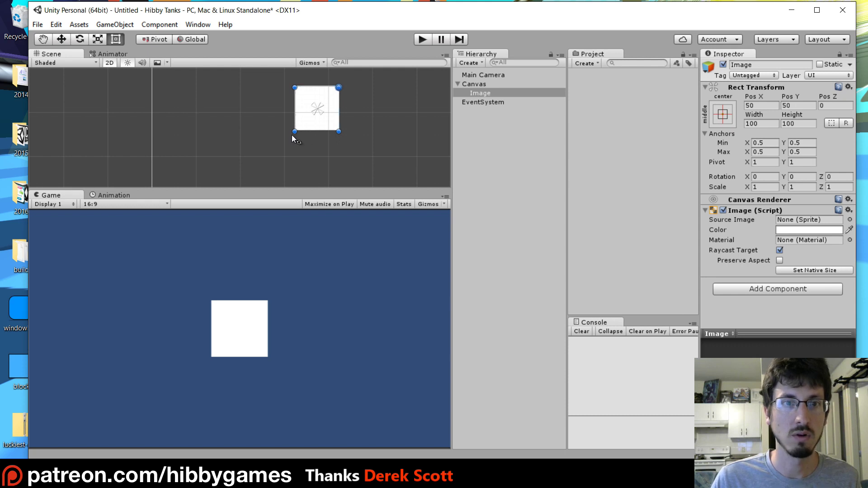
left_click_drag(289, 135, 398, 46)
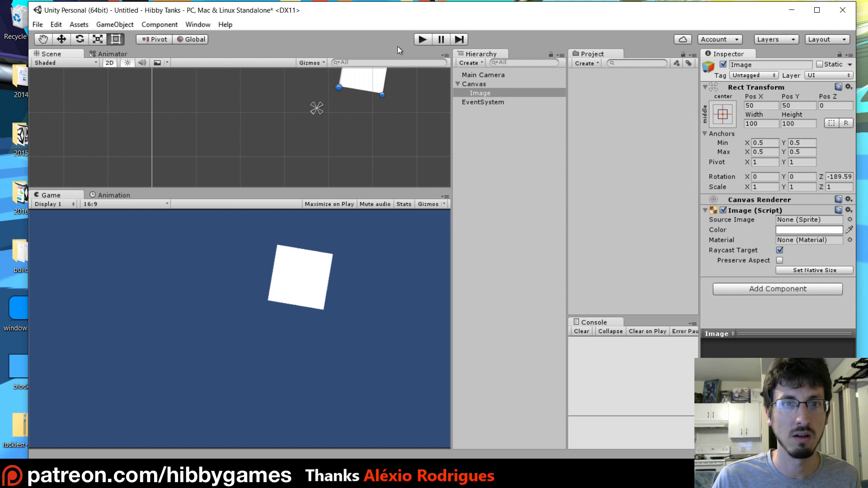
key("ctrl+z")
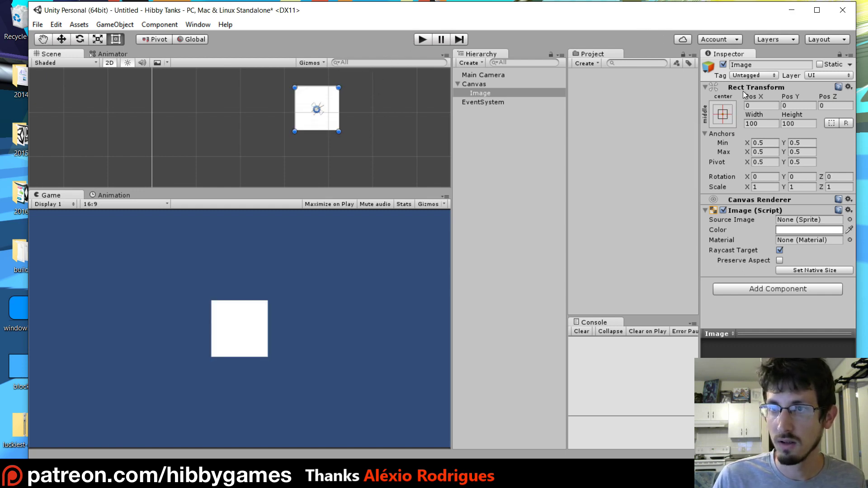
Set the image's anchors to the canvas's top-right corner without moving the image or its pivot
left_click(724, 116)
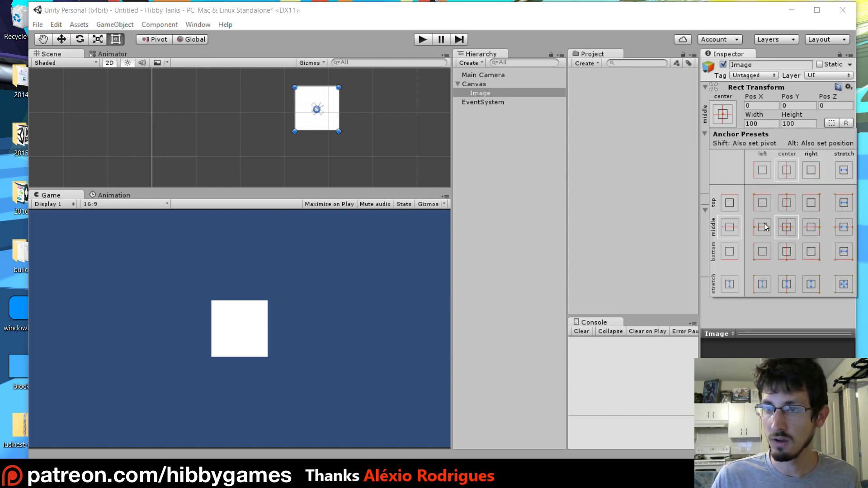
key("alt")
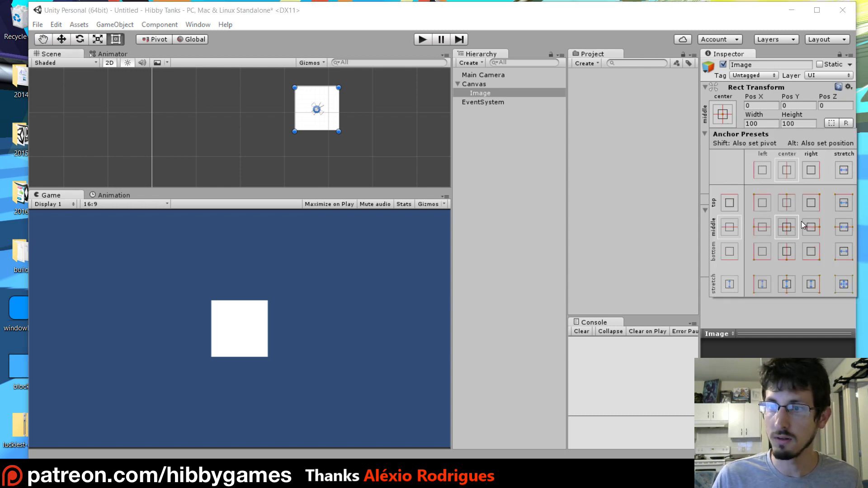
key("shift")
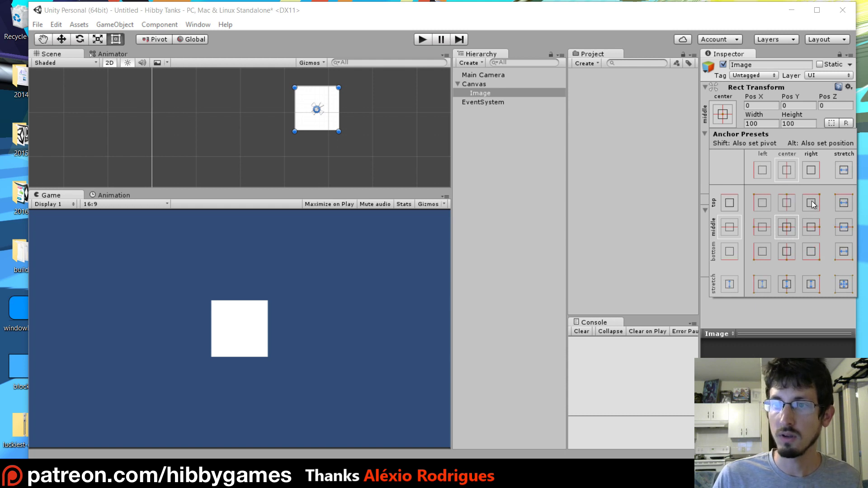
left_click(811, 203)
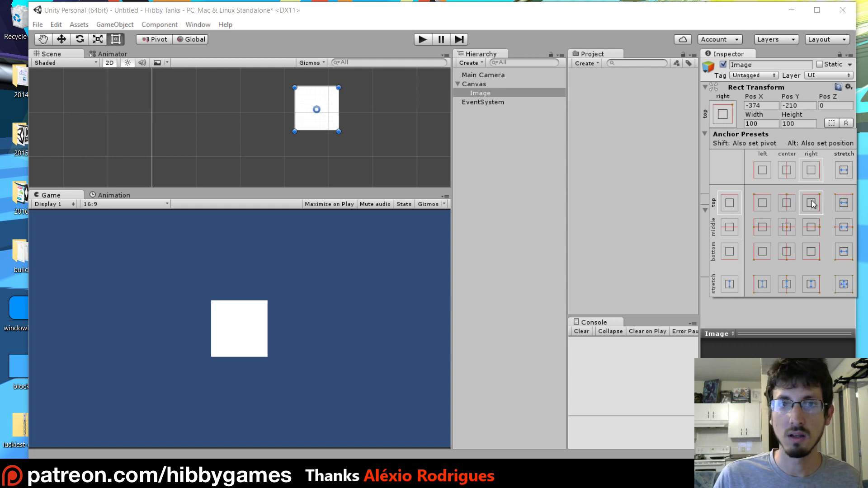
left_click(437, 165)
scroll(324, 140, "down", 3)
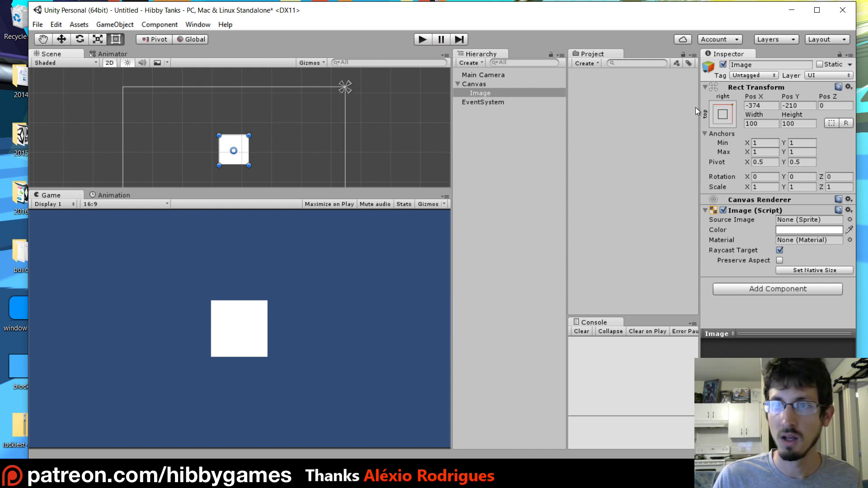
Snap the image to the canvas's top-right corner with the top-right anchor preset and set its pivot to the same corner
left_click(723, 115)
key("alt")
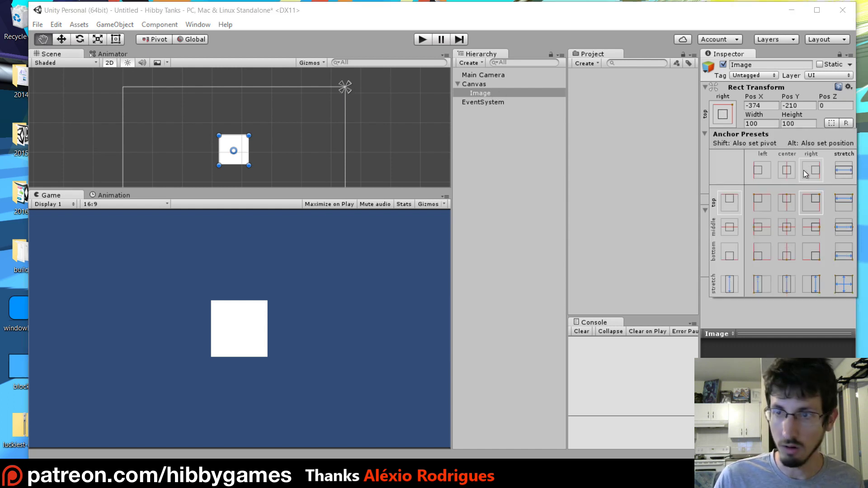
left_click(815, 204, "alt")
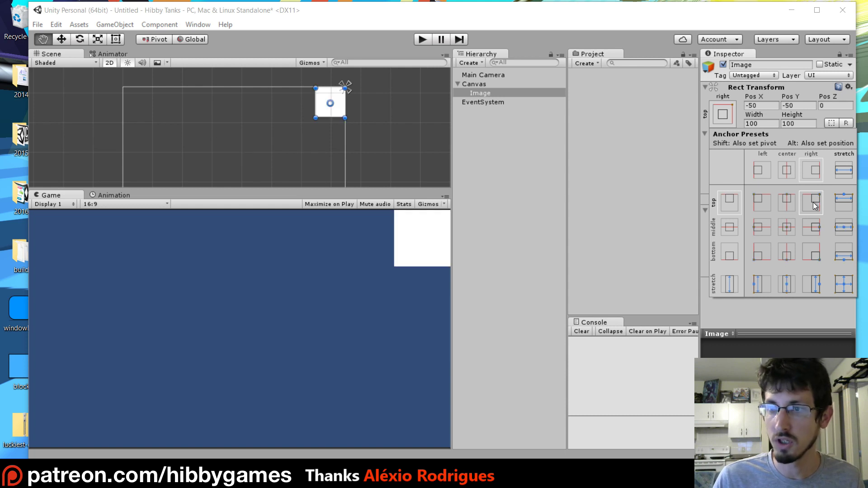
left_click(810, 204, "shift")
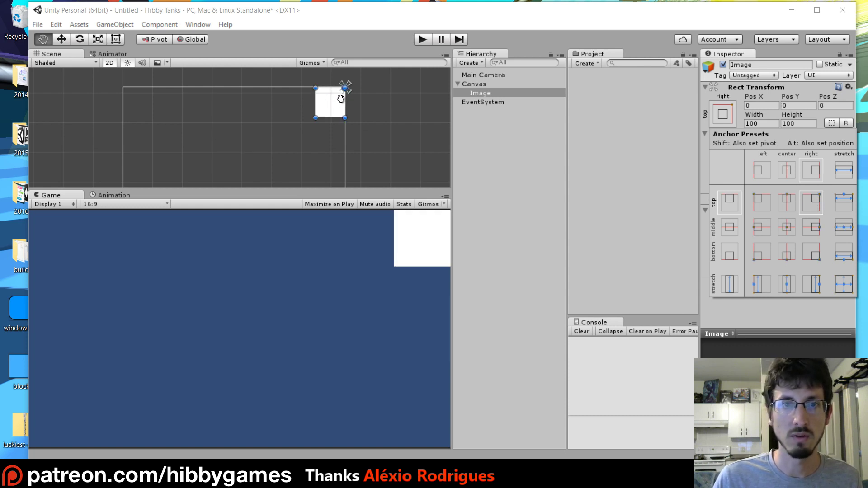
Set the image's anchors and pivot to middle center, and reapply the top-right preset to its anchors, pivot and position together
left_click(786, 226, "shift")
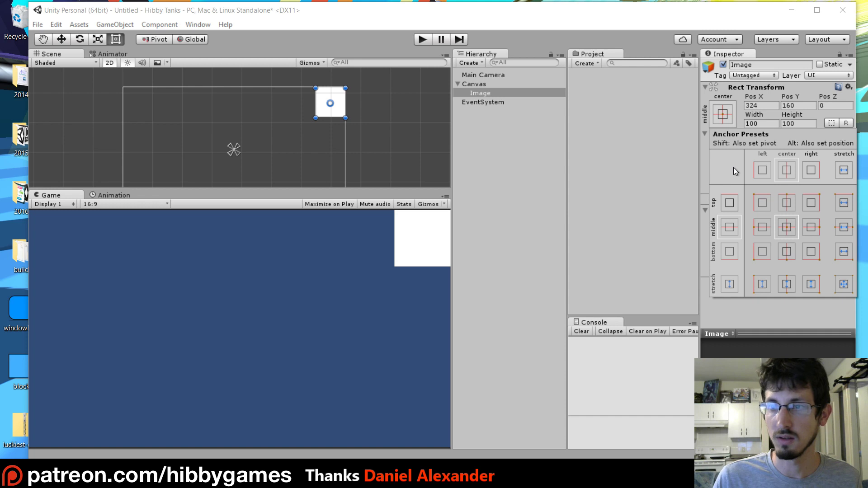
key("shift+alt")
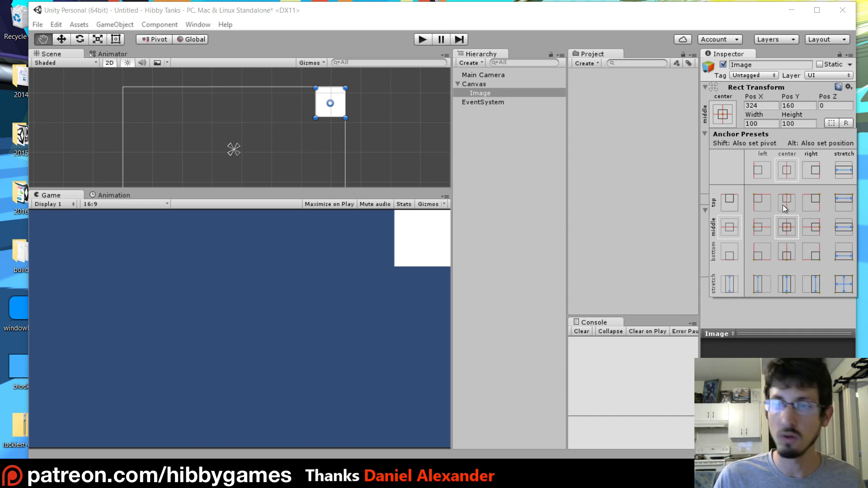
left_click(816, 203, "alt+shift")
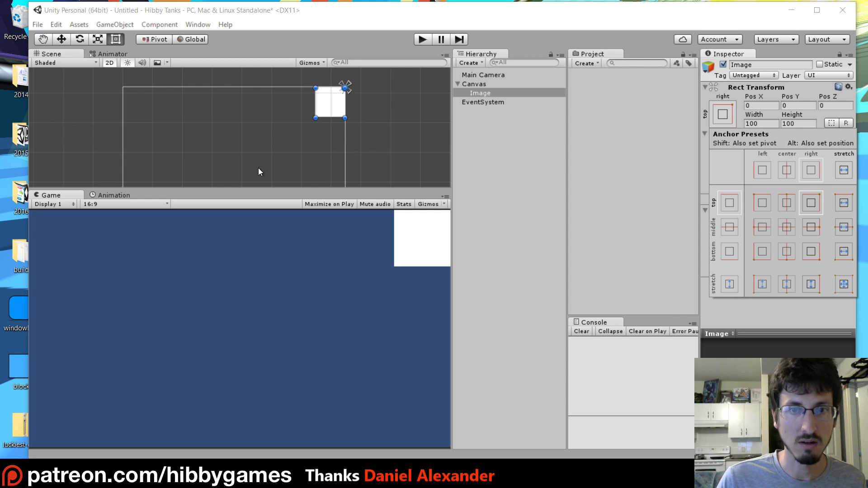
Switch the Game view to Free Aspect and change its height to check how the corner-anchored image follows
left_click(105, 206)
left_click(104, 205)
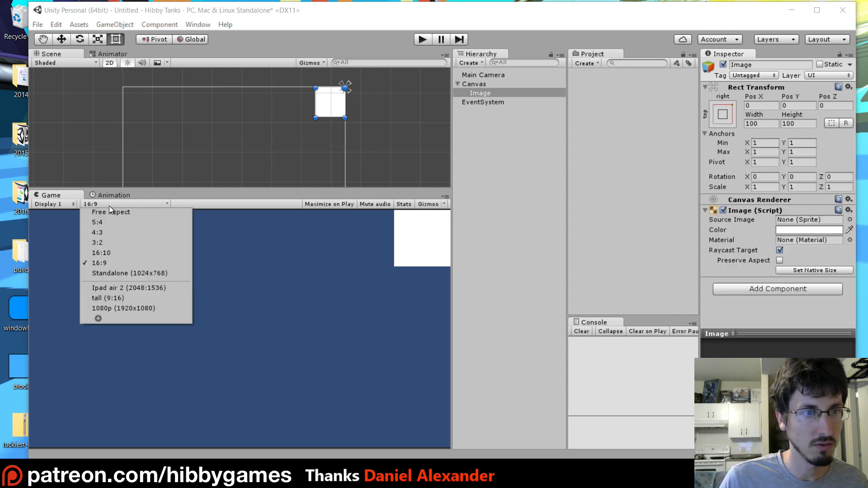
left_click(110, 213)
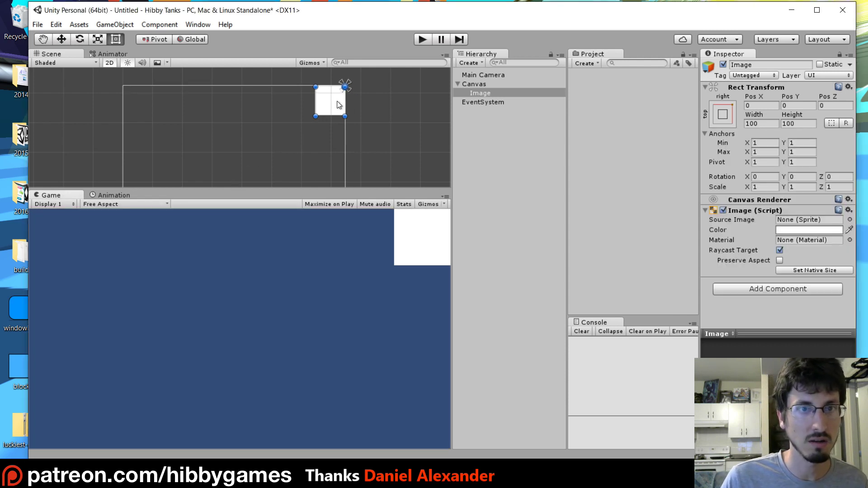
left_click_drag(293, 190, 303, 170)
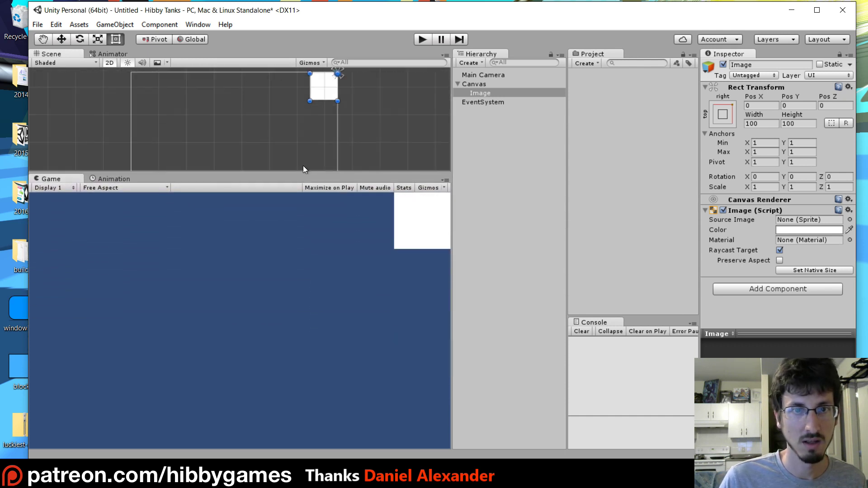
left_click(135, 188)
left_click(206, 181)
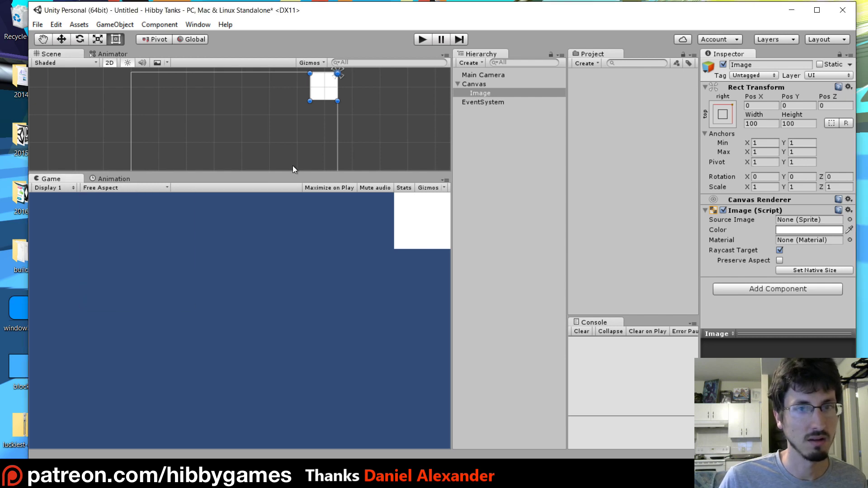
Snap the image to the canvas's middle center, including its pivot, and resize the Game view to test the centered anchoring
left_click(480, 85)
left_click(482, 92)
left_click(723, 115)
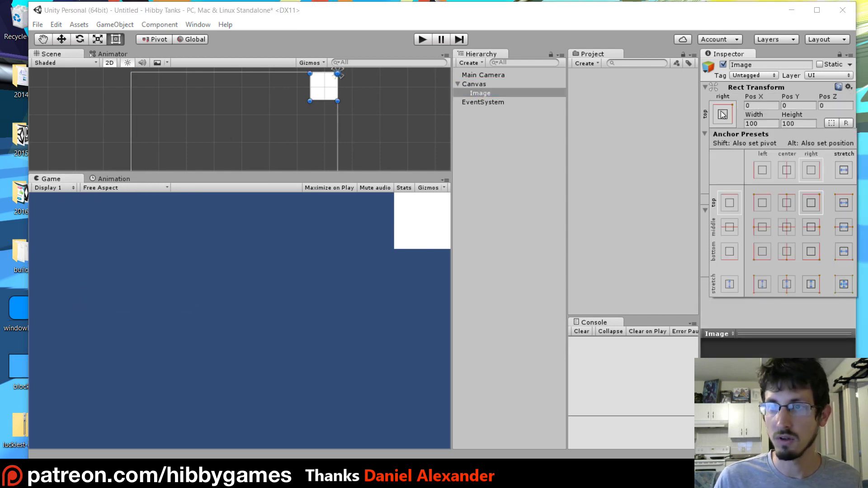
key("alt")
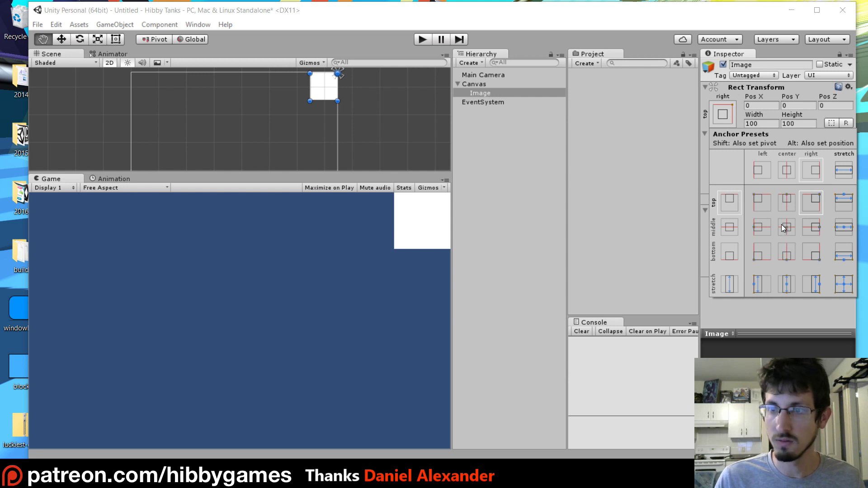
left_click(785, 227, "alt")
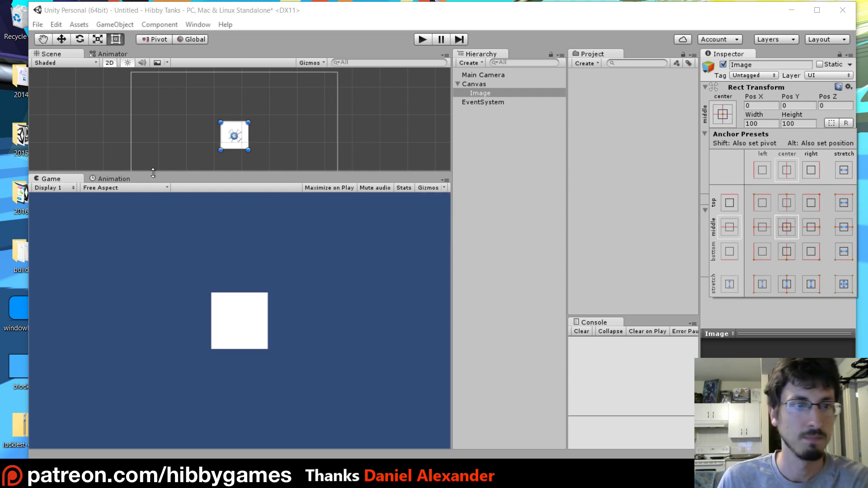
left_click(207, 232)
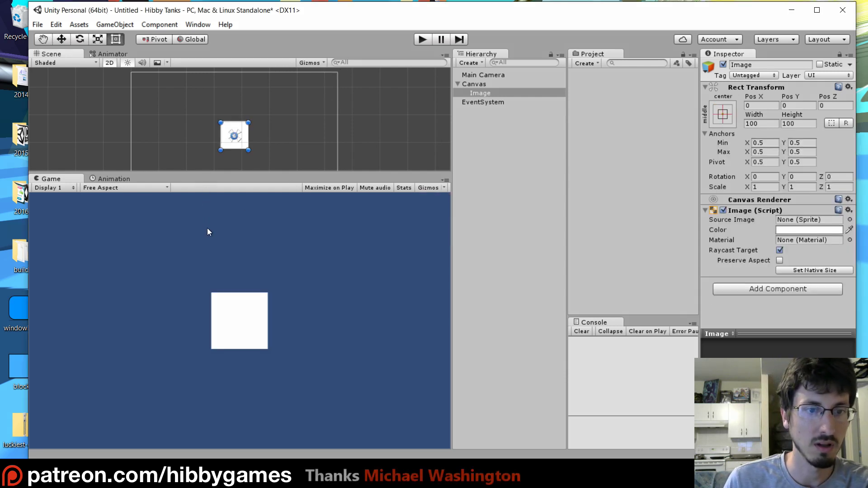
left_click_drag(219, 174, 250, 182)
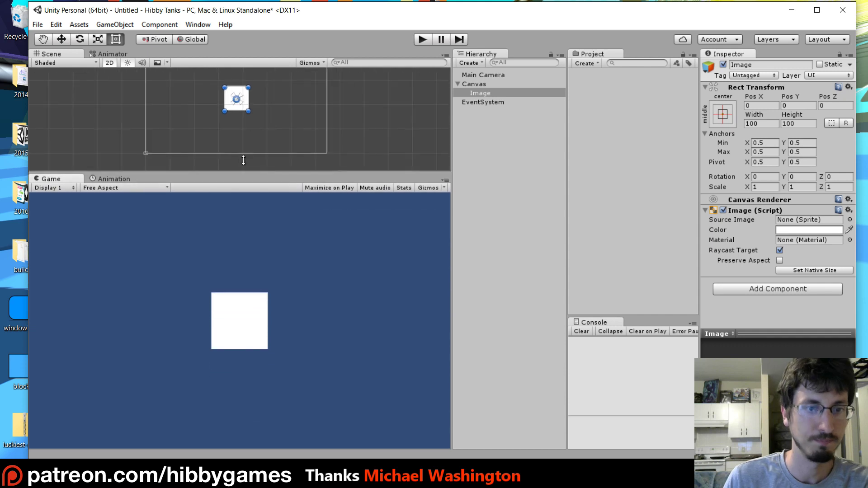
Set the Canvas Scaler's UI Scale Mode to Scale With Screen Size and its Screen Match Mode to Expand
left_click(476, 84)
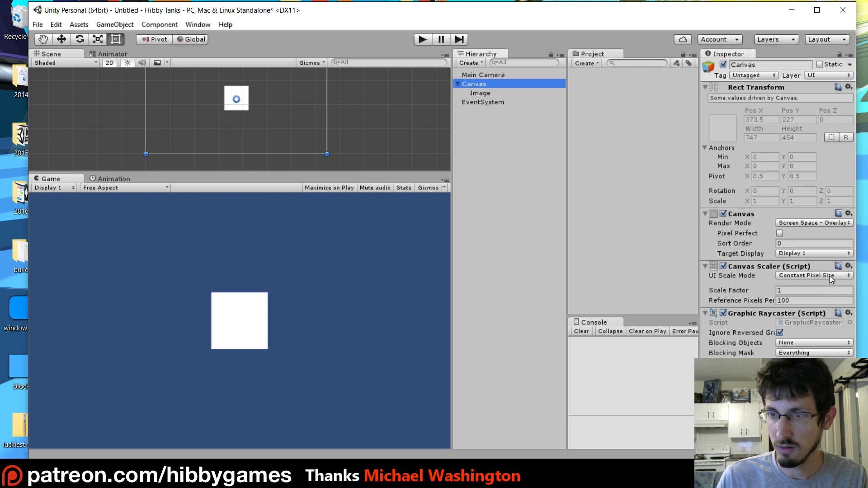
left_click(818, 275)
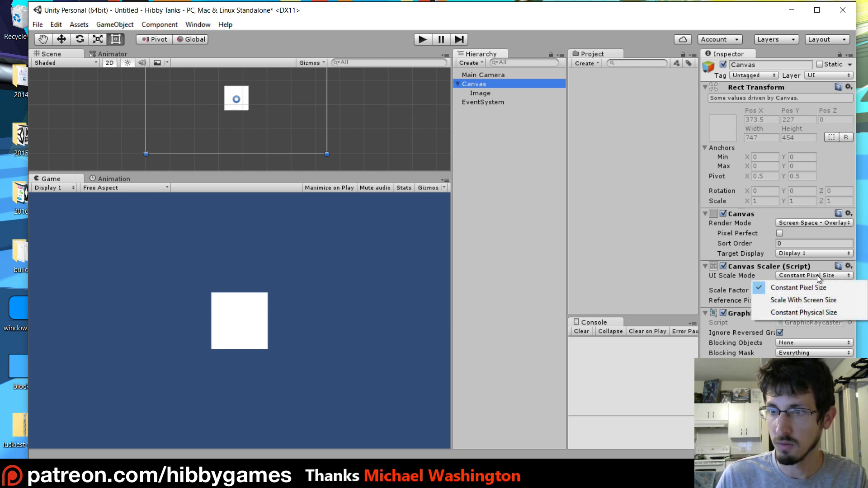
left_click(790, 300)
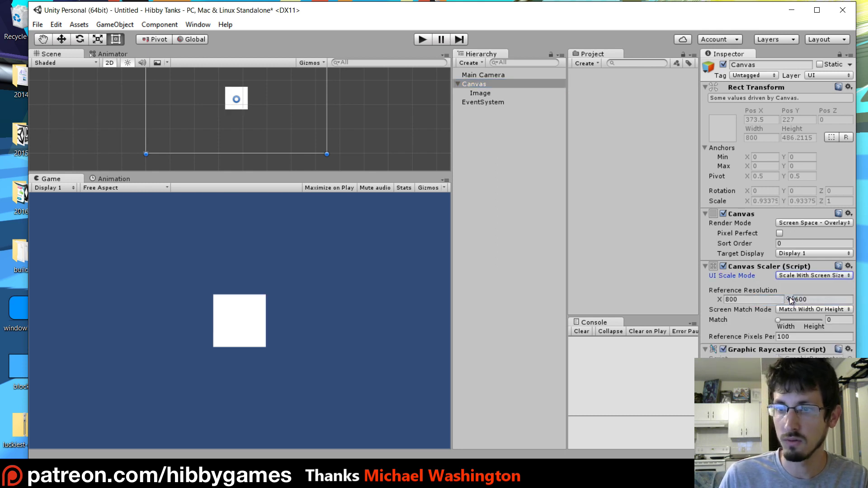
left_click(821, 308)
left_click(777, 332)
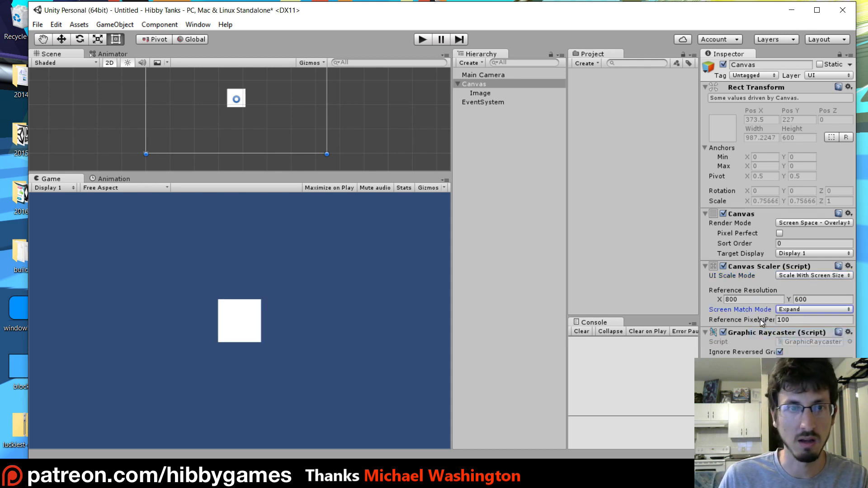
Set the Game view's aspect ratio to 16:9 and resize the view to check how the canvas and image scale
scroll(253, 136, "down", 2)
mouse_move(224, 172)
left_mouse_down()
mouse_move(235, 192)
mouse_move(247, 329)
mouse_move(245, 242)
mouse_move(231, 174)
mouse_move(244, 266)
mouse_move(225, 161)
mouse_move(272, 316)
mouse_move(275, 258)
mouse_move(233, 161)
left_mouse_up()
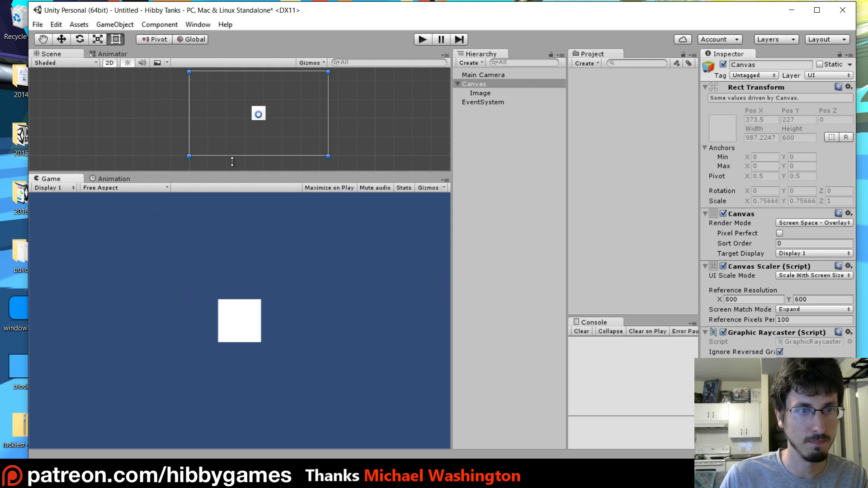
left_click(113, 188)
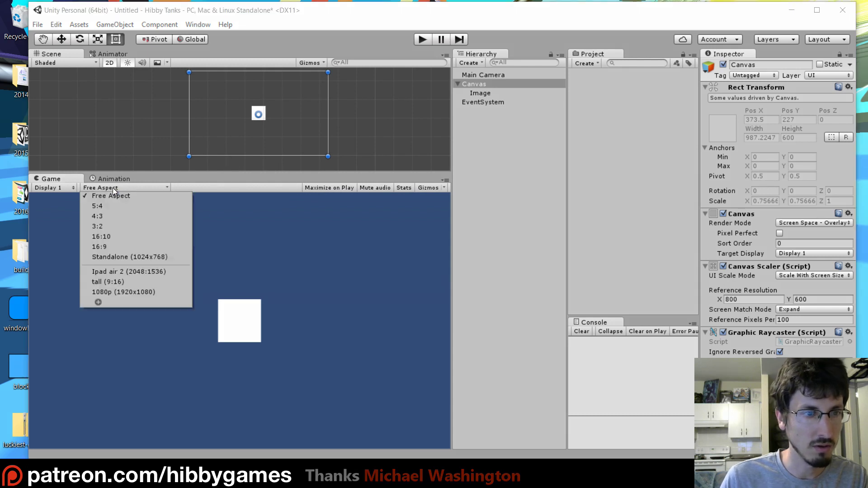
left_click(106, 247)
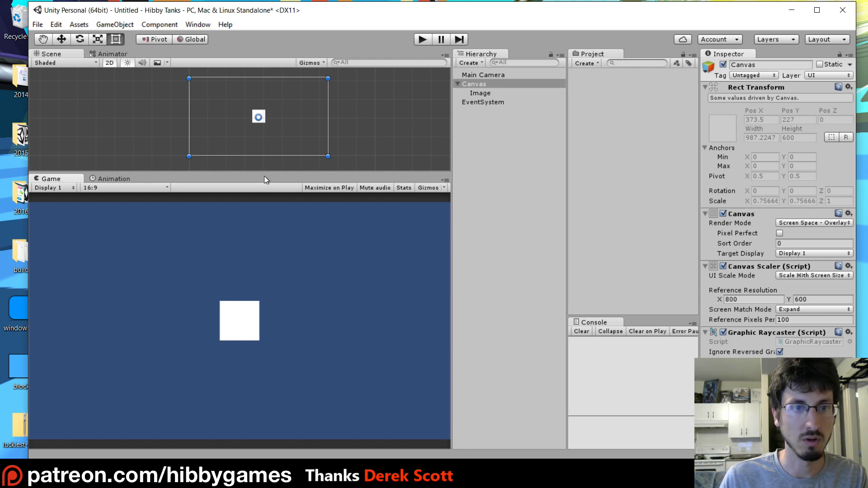
left_click_drag(265, 176, 274, 332)
left_click_drag(268, 289, 299, 216)
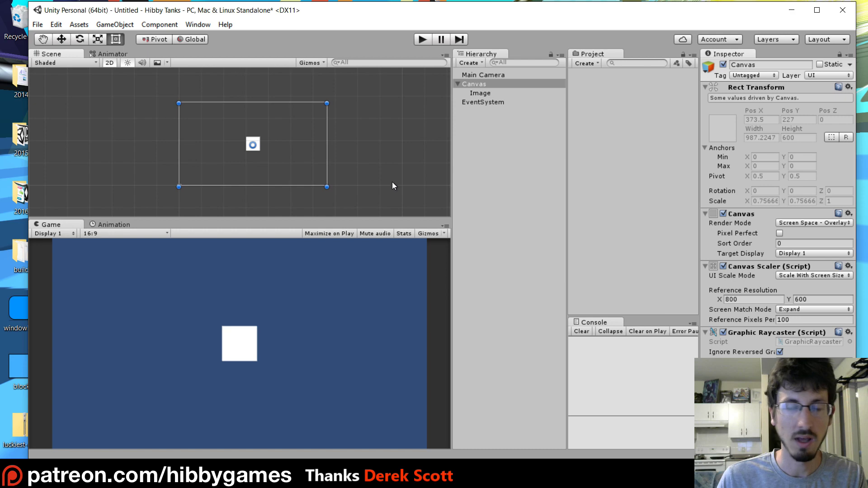
Stretch the image in both directions to fill the whole canvas, setting both its anchors and its position
left_click(482, 93)
left_click(721, 115)
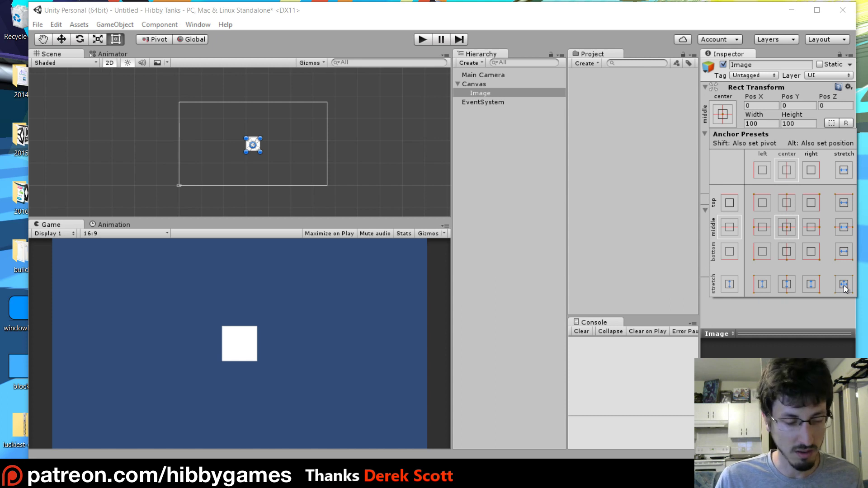
key("alt")
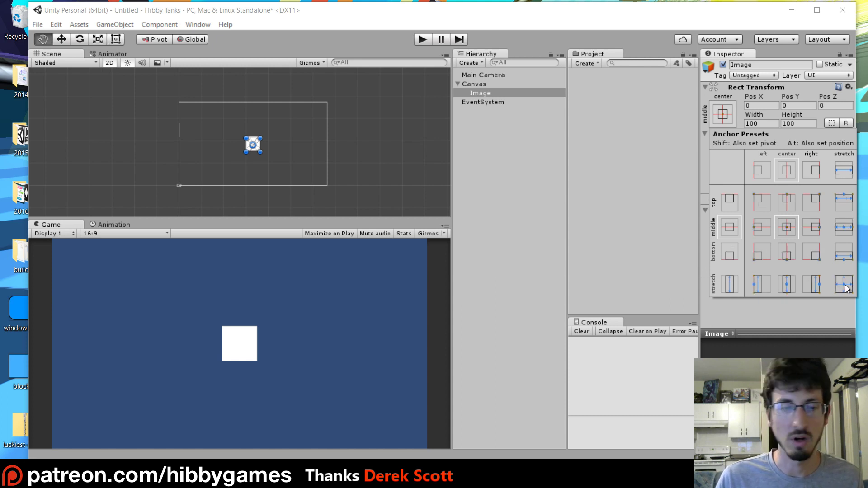
left_click(847, 288, "alt")
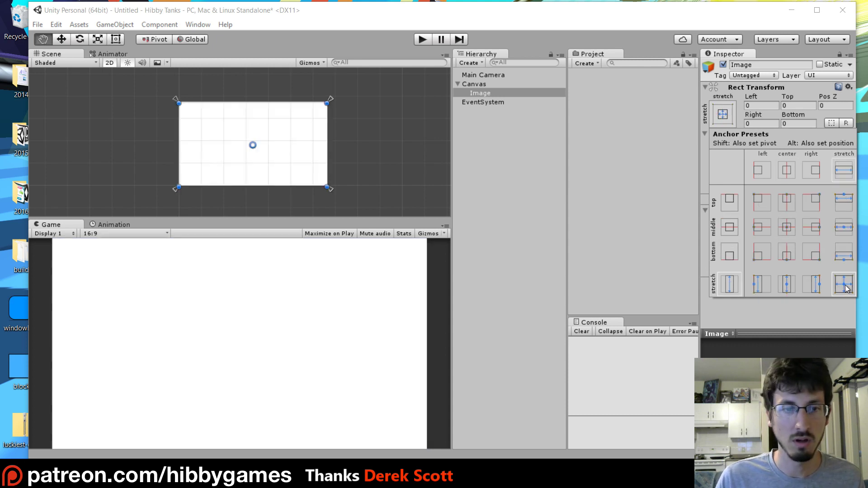
Test the stretched image by resizing the Game view in Free Aspect, and return the aspect ratio to 16:9
left_click(156, 233)
left_click(120, 234)
left_click(126, 242)
left_click_drag(239, 213, 244, 192)
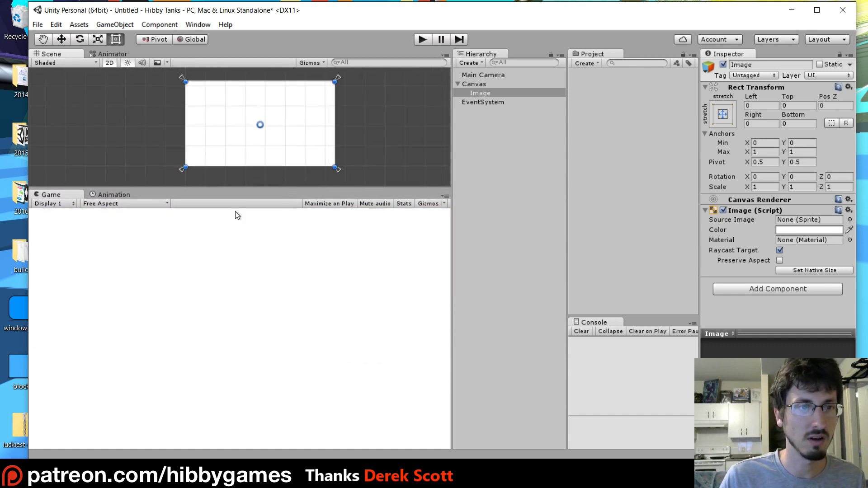
left_click(145, 205)
left_click(116, 267)
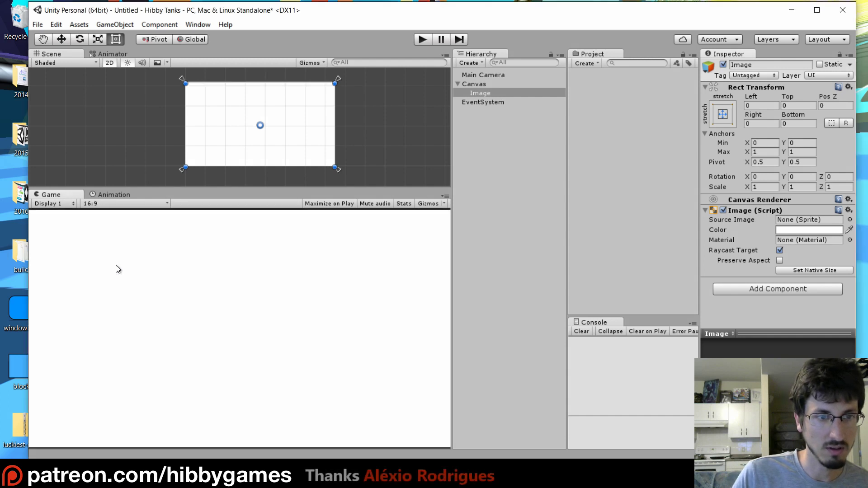
mouse_move(243, 190)
left_mouse_down()
mouse_move(246, 330)
mouse_move(247, 194)
left_mouse_up()
Change the stretched image's color to a light blue
left_click(810, 230)
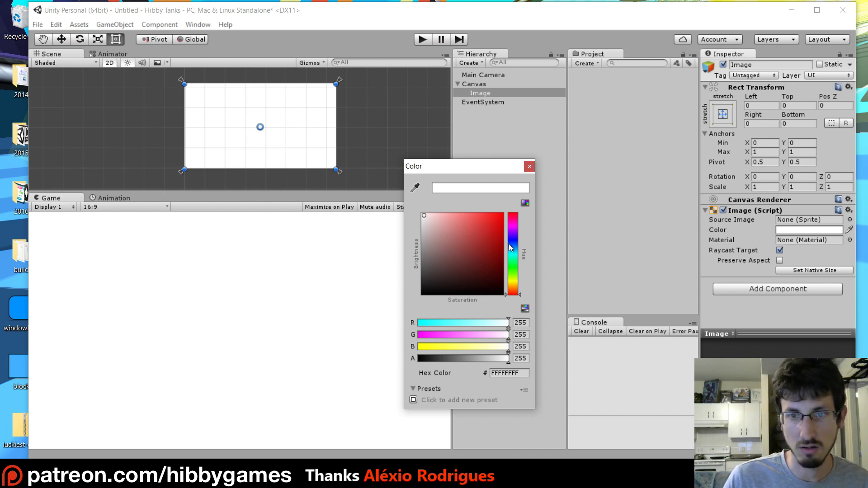
left_click_drag(488, 241, 482, 206)
mouse_move(519, 251)
left_mouse_down()
mouse_move(506, 236)
mouse_move(516, 251)
left_mouse_up()
left_click_drag(476, 226, 461, 230)
left_click(530, 167)
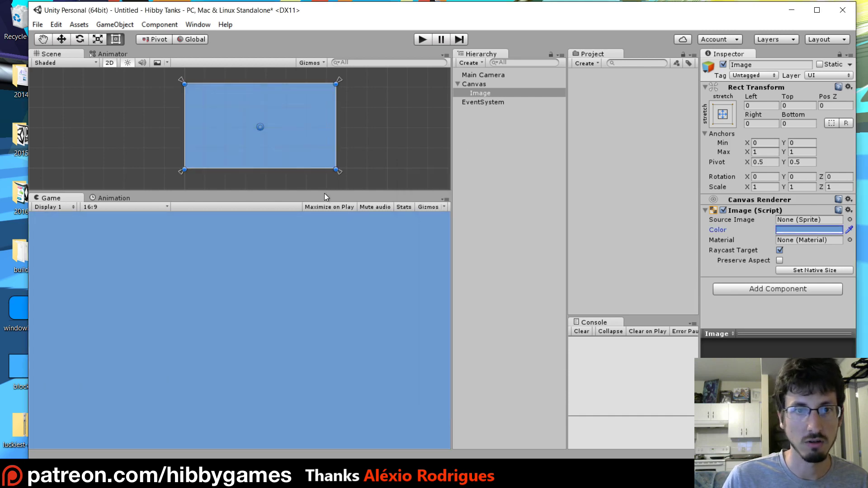
Add a UI Button as a child of the Canvas and rename it btnExit
left_click(479, 103)
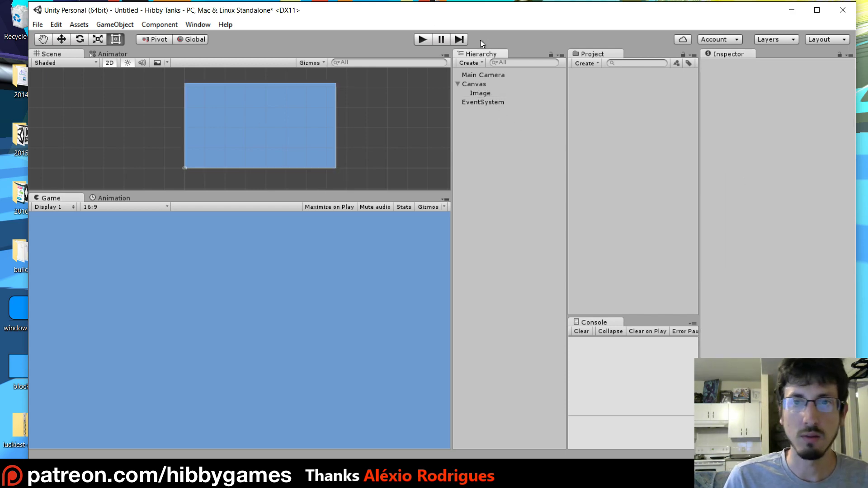
left_click(471, 85)
left_click(474, 63)
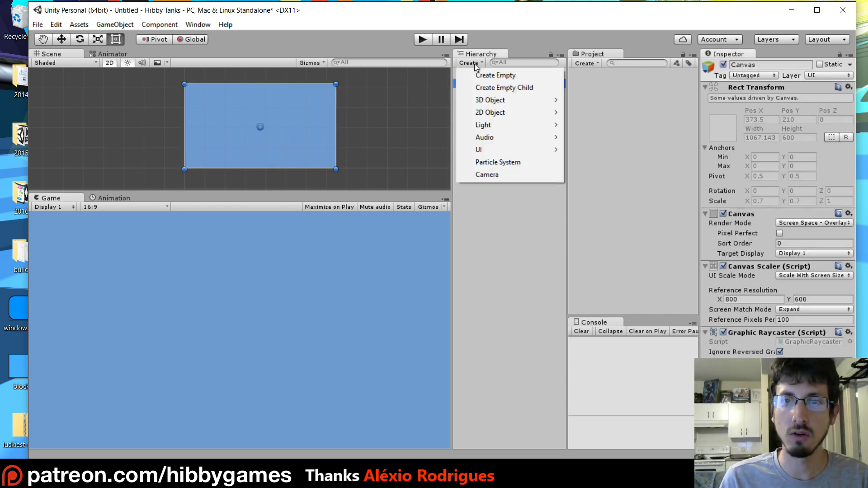
mouse_move(499, 149)
left_click(598, 187)
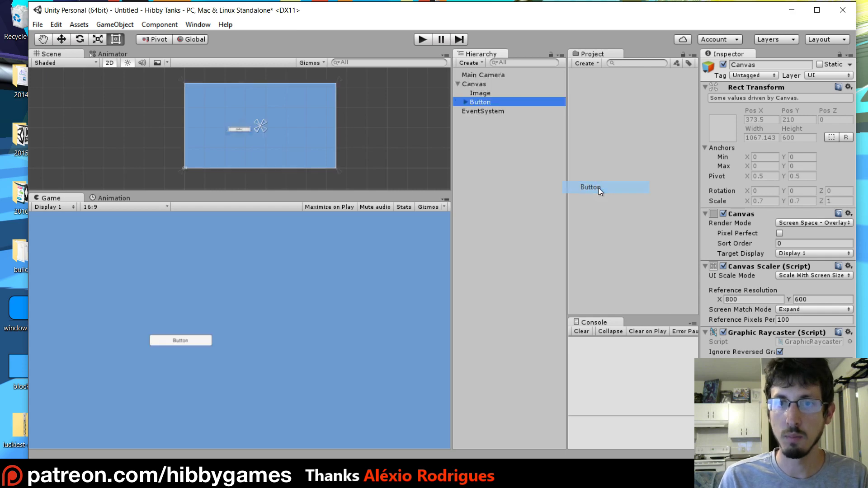
left_click(481, 102)
type("btnExit")
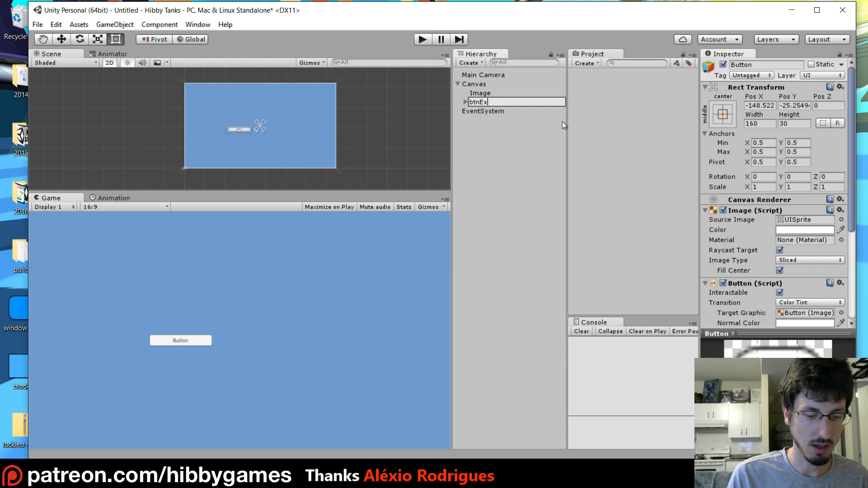
key("Return")
Anchor btnExit to the top-right corner of the canvas, setting its pivot and position to match
left_click(722, 115)
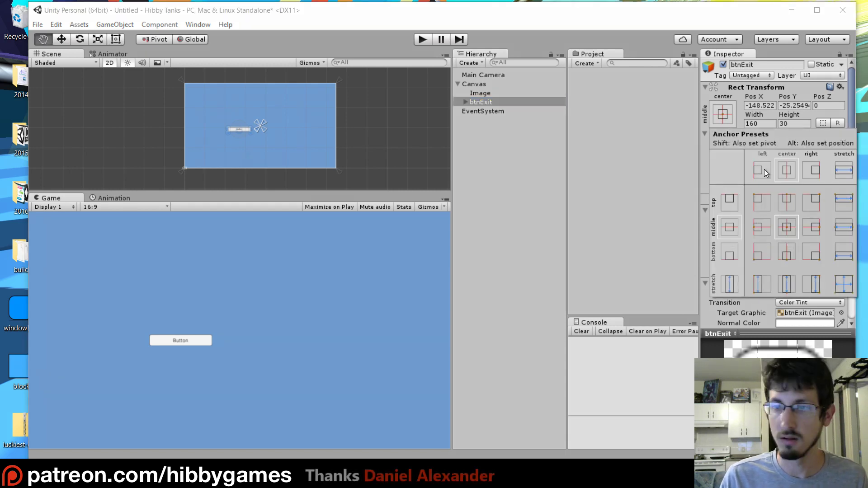
key("shift+alt")
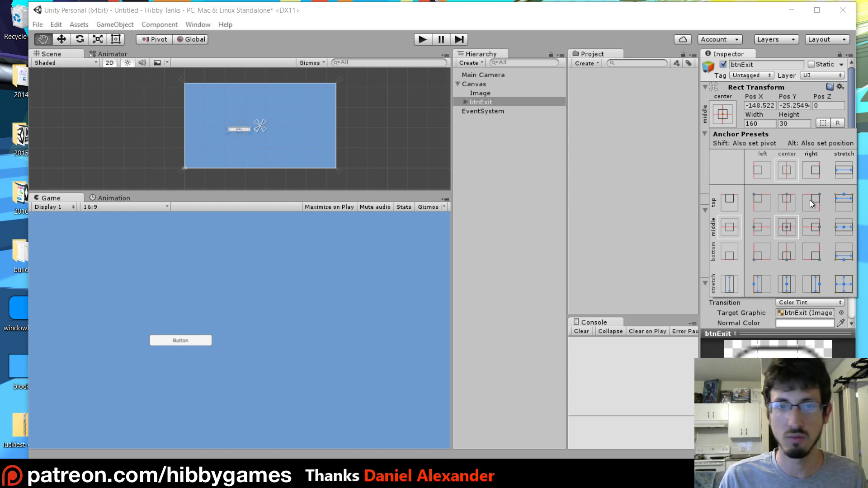
left_click(810, 200, "alt+shift")
key("t")
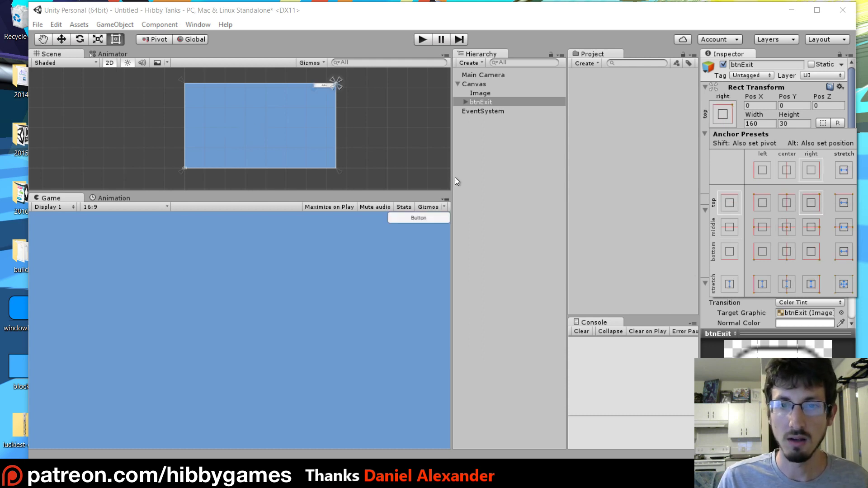
Set the exit button's width and height to 100, and its Pos X and Pos Y to -10
left_click(764, 123)
type("100")
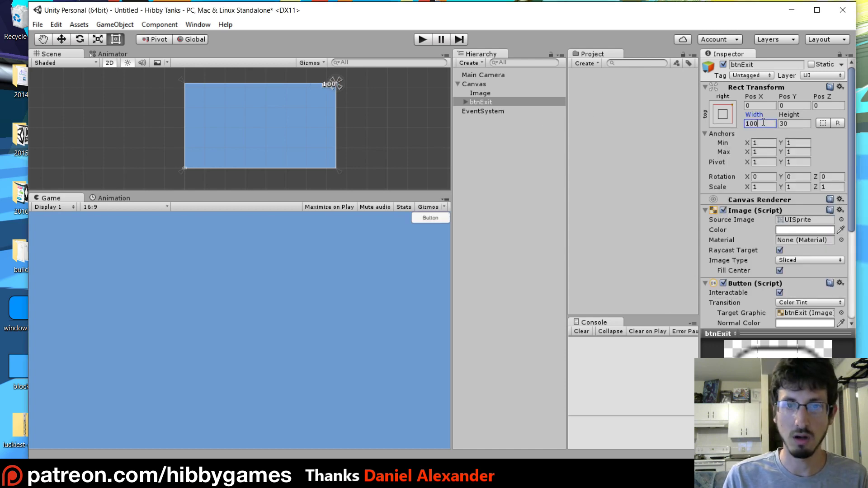
left_click(801, 124)
type("100")
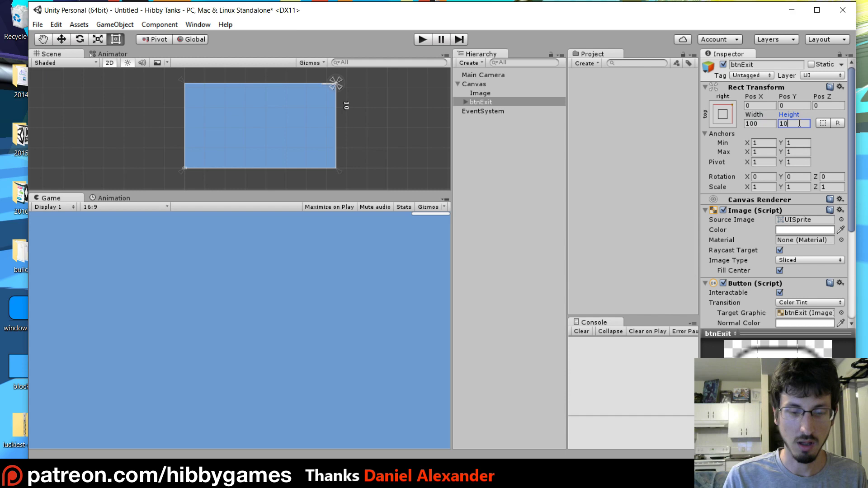
left_click(763, 106)
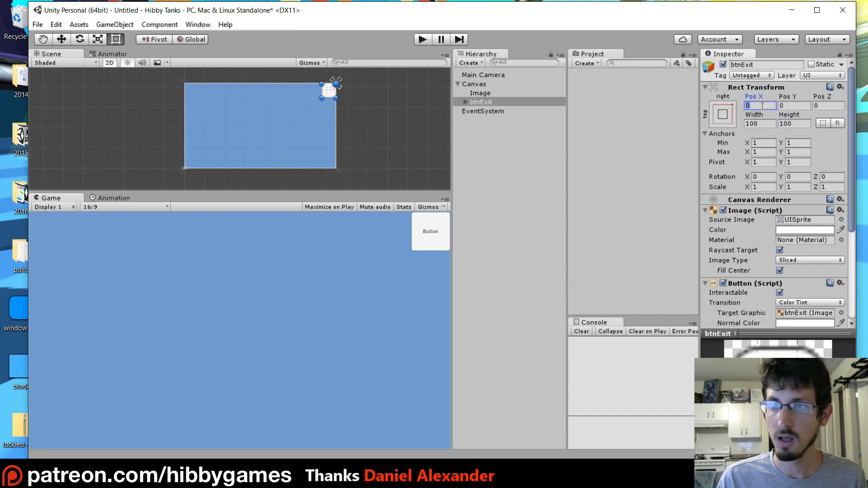
type("-10")
left_click(797, 107)
type("-10")
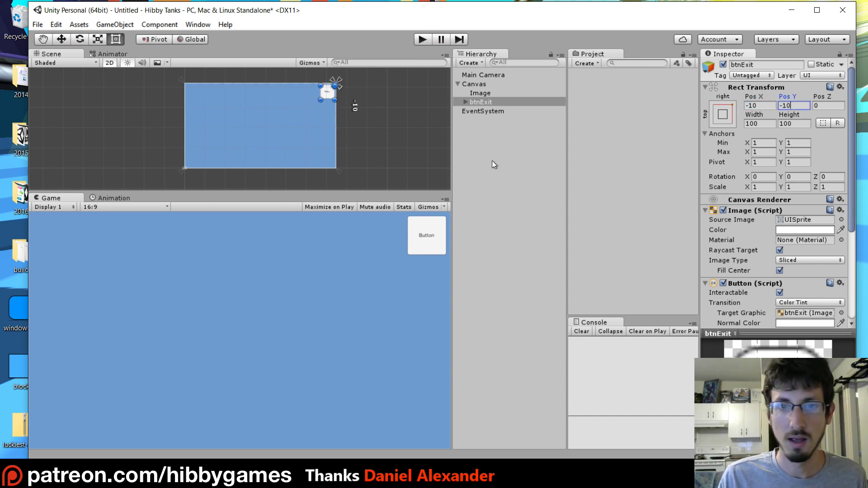
Change the text of the exit button's child label to X
left_click(465, 101)
left_click(485, 111)
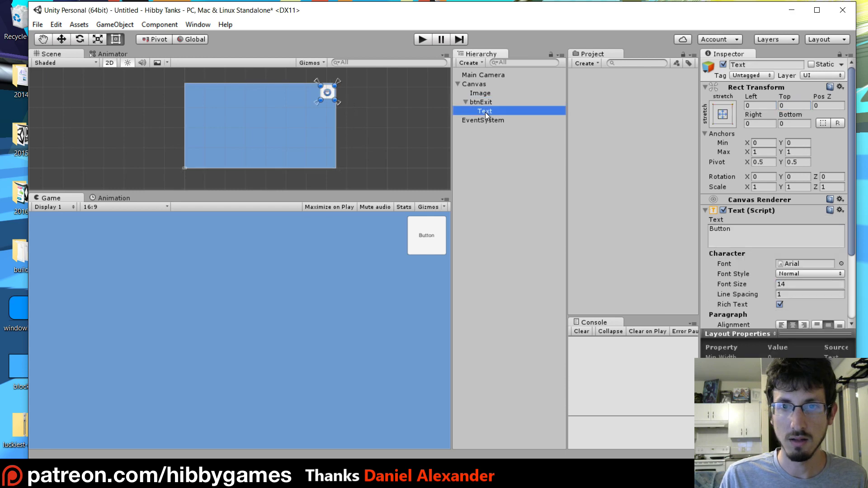
left_click(733, 237)
type("X")
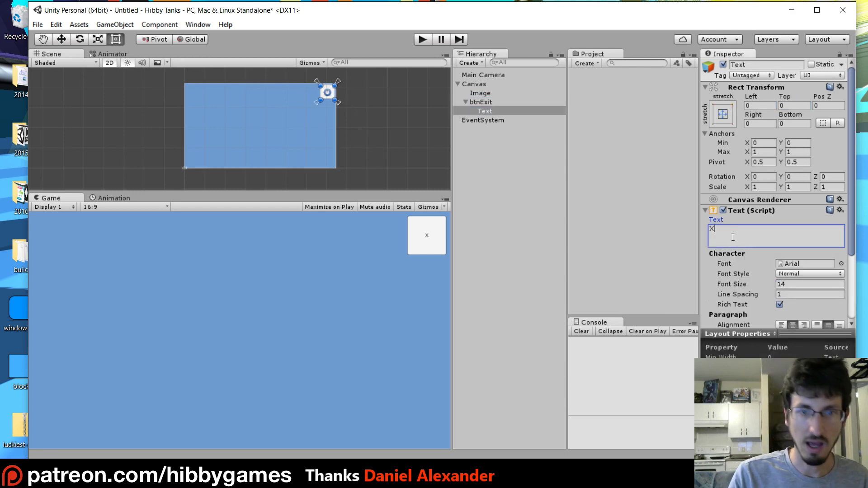
Set the label's horizontal and vertical overflow to Overflow and its font size to 76
scroll(750, 220, "down", 3)
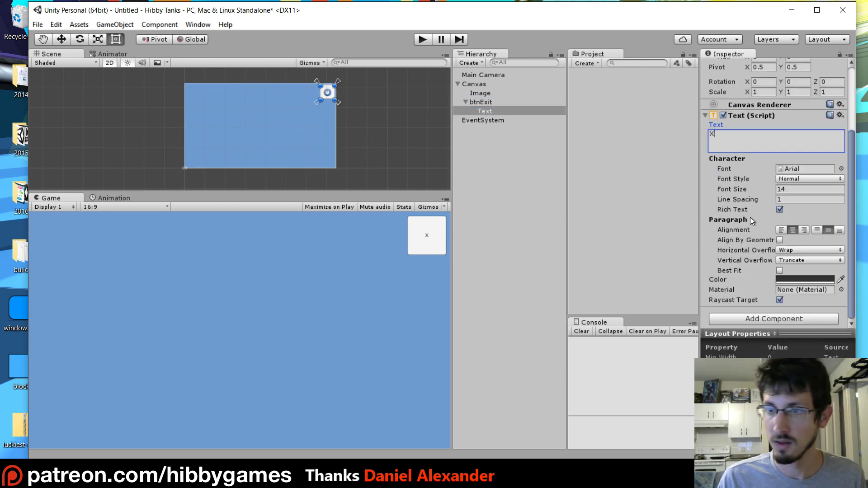
left_click(788, 250)
left_click(810, 273)
left_click(796, 260)
left_click(810, 284)
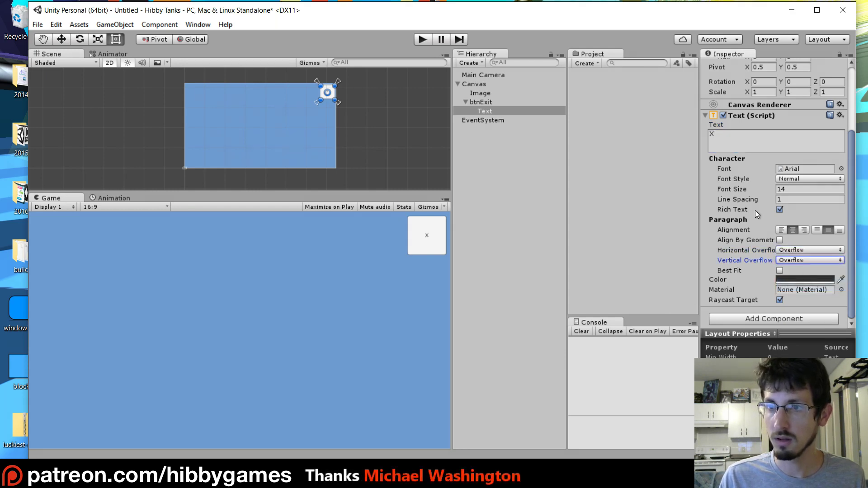
left_click_drag(730, 188, 769, 188)
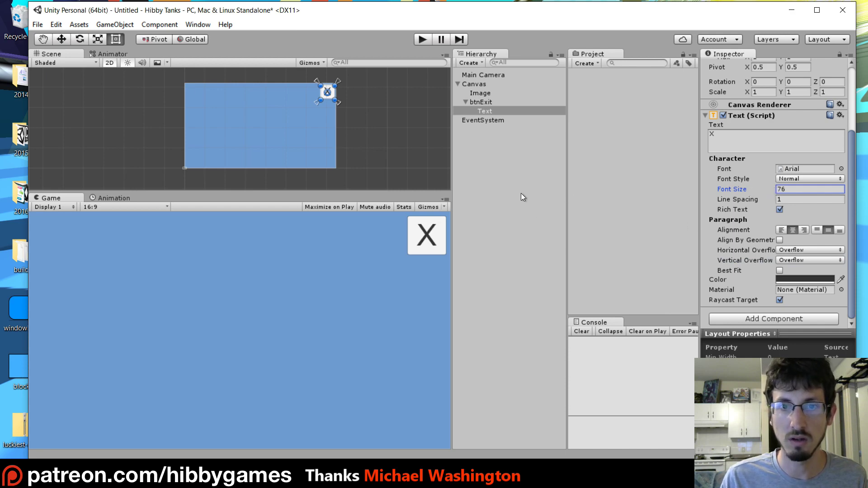
Try moving btnExit's pivot from its corner to the button's center in the Scene view, and undo the change
left_click(483, 102)
left_click(466, 102)
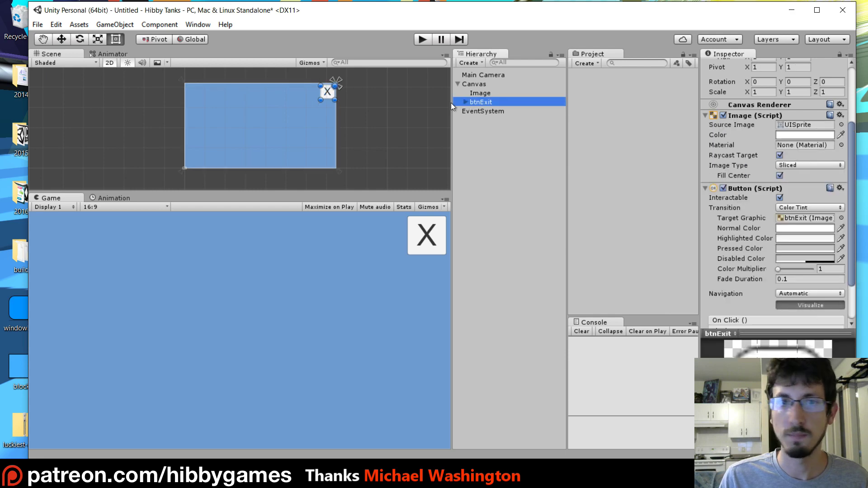
scroll(347, 105, "up", 2)
scroll(346, 103, "up", 2)
middle_click_drag(341, 103, 275, 164)
scroll(336, 137, "up", 1)
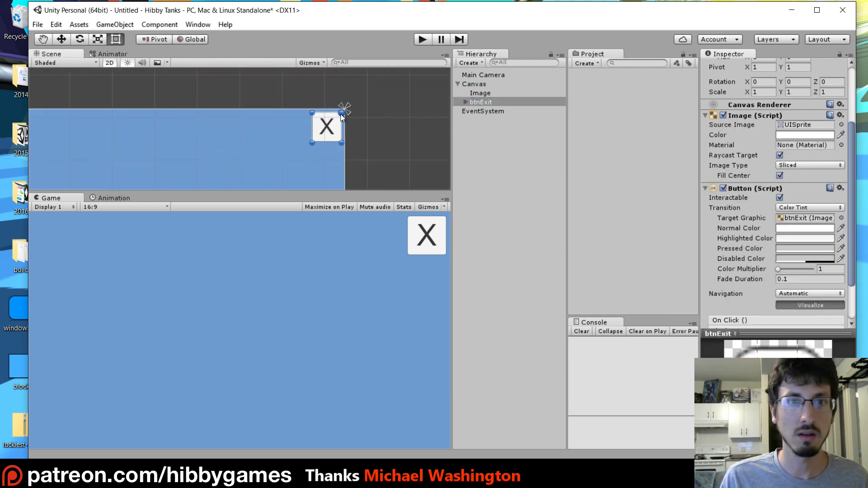
left_click_drag(342, 116, 327, 130)
key("ctrl+z")
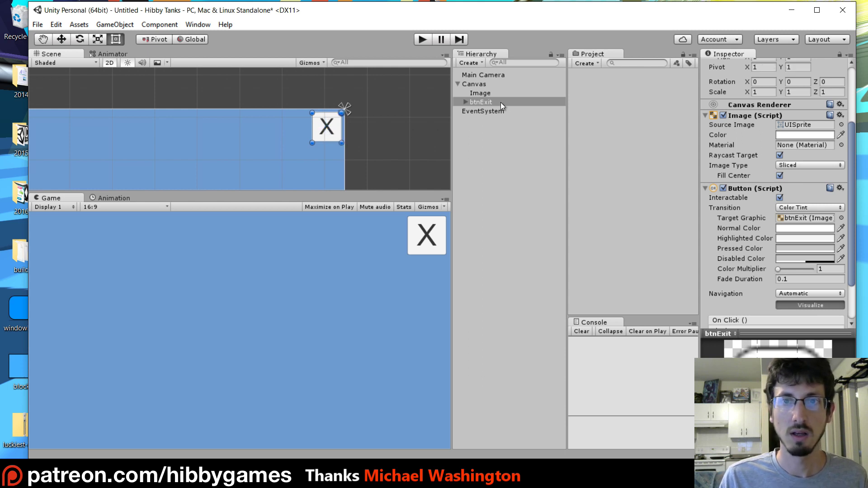
Try placing the exit button's pivot at its center and adjusting its X scale, and undo both changes
left_click_drag(311, 144, 326, 127)
scroll(779, 126, "up", 3)
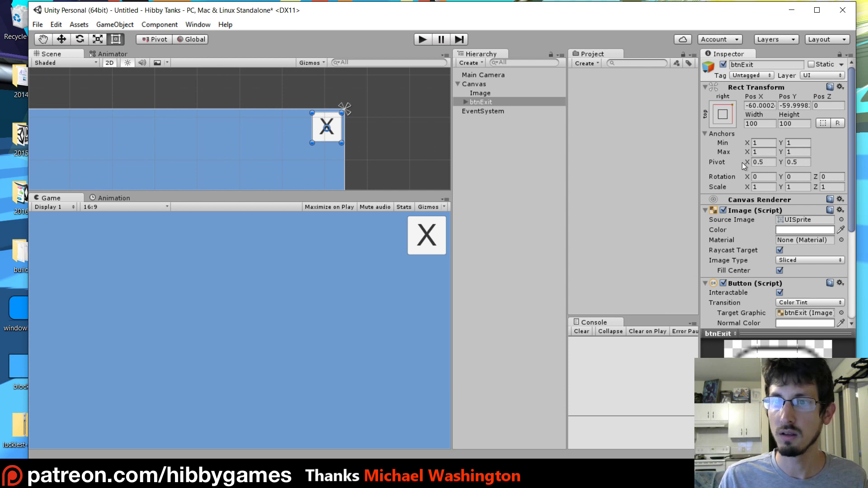
mouse_move(745, 187)
left_mouse_down()
mouse_move(761, 185)
mouse_move(743, 188)
left_mouse_up()
key("ctrl+z")
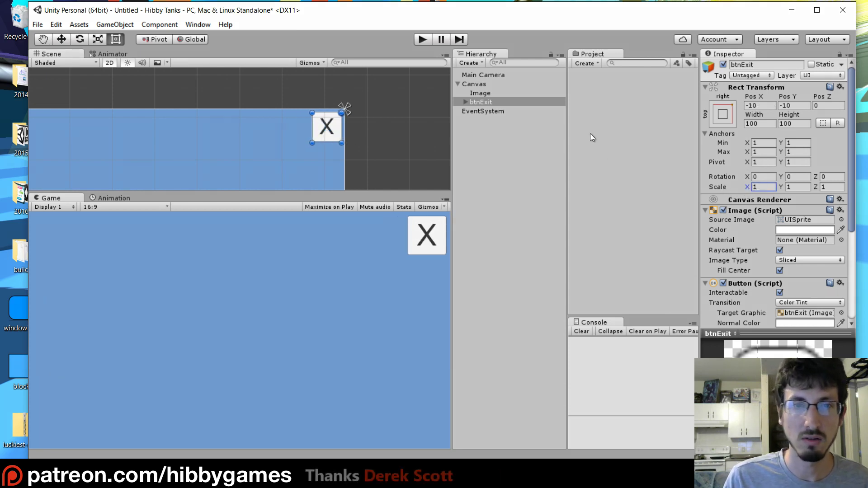
key("ctrl+z")
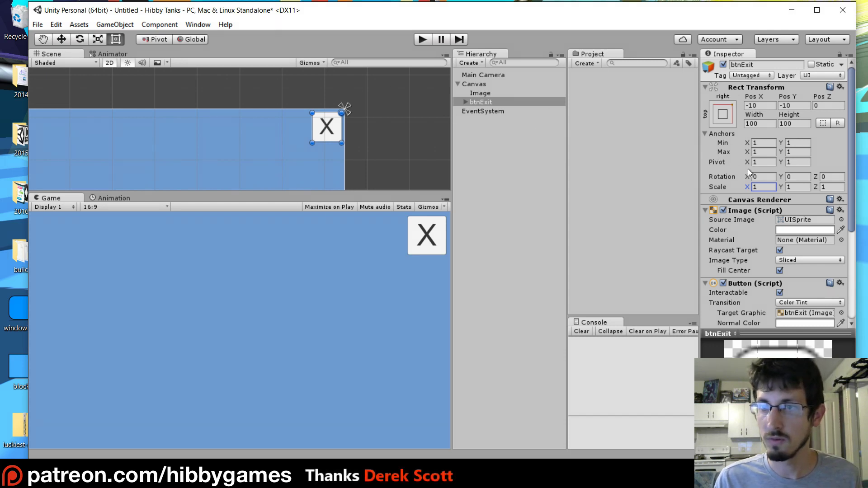
Set the exit button's pivot to 0.5 in both X and Y, and deselect the button
left_click(763, 162)
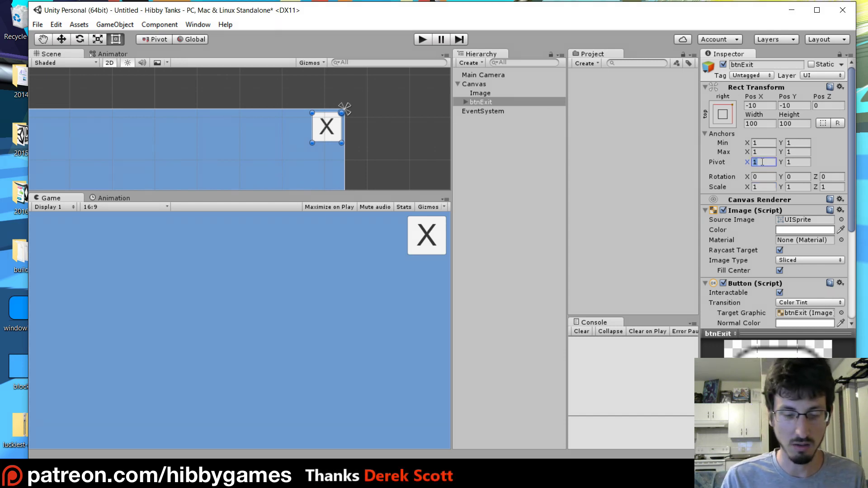
type("0.5")
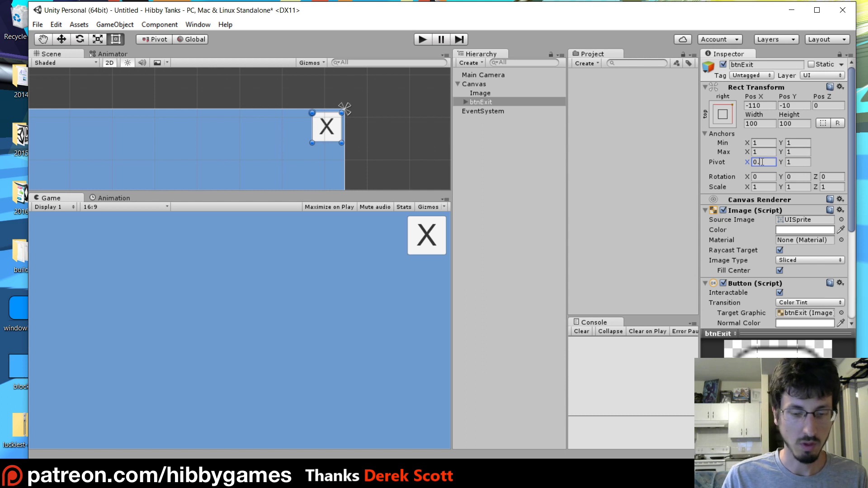
left_click(795, 162)
type("0.5")
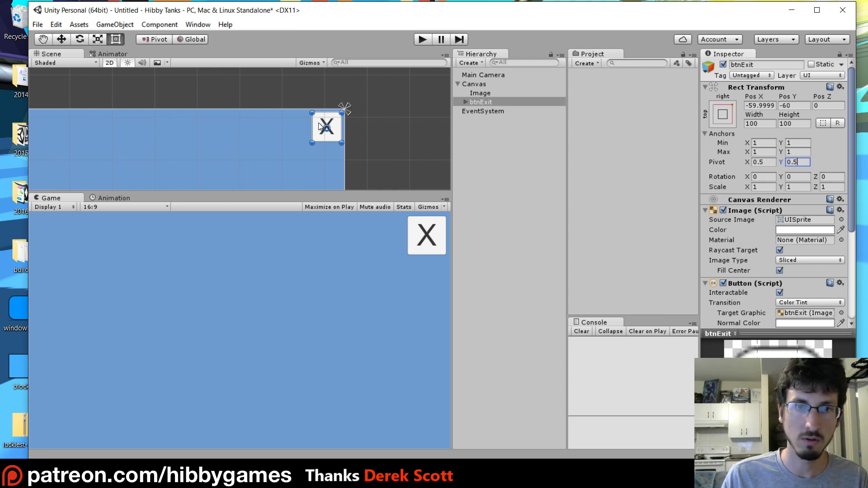
left_click(804, 163)
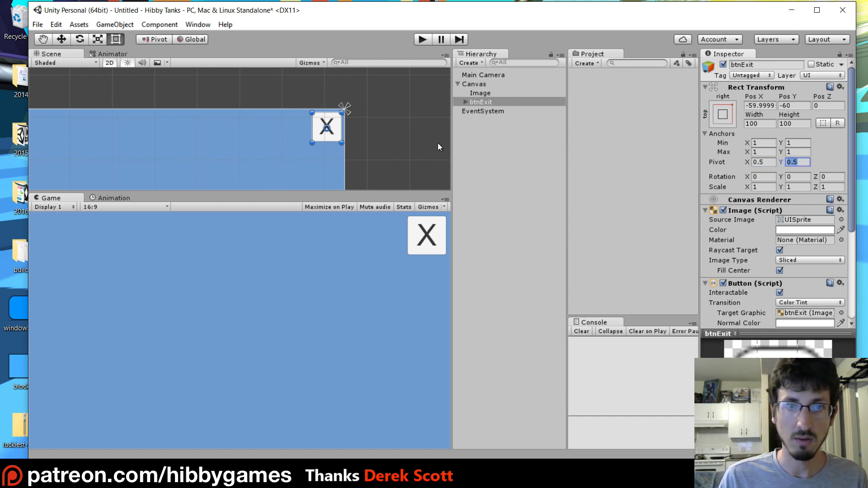
left_click(462, 130)
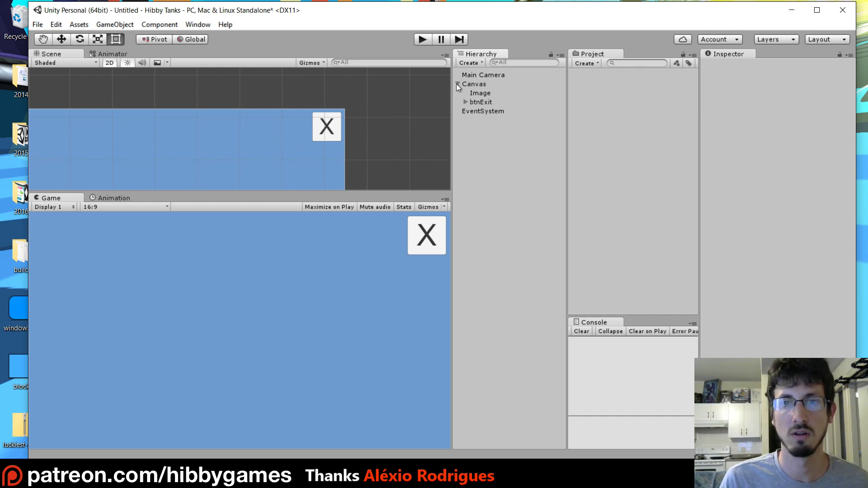
Move Image below btnExit in the Canvas hierarchy to demonstrate the drawing order
left_click(481, 93)
left_click(479, 102)
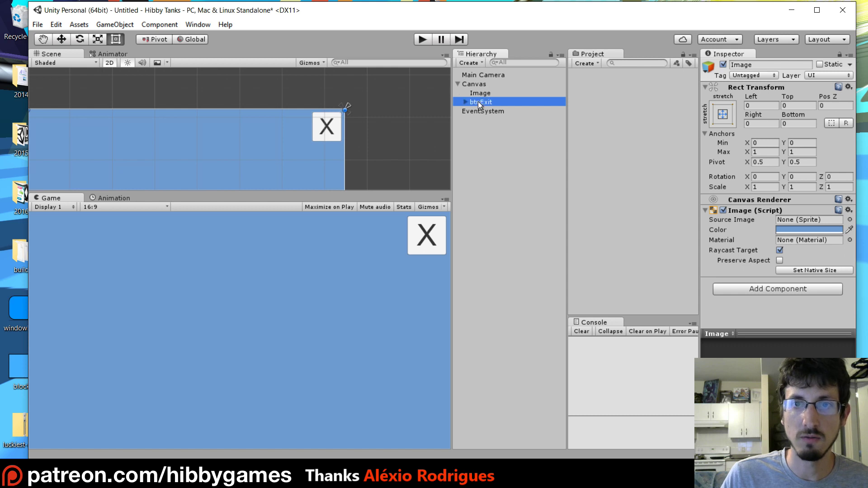
left_click_drag(482, 94, 481, 104)
Move btnExit partly past the canvas's right edge to reveal it behind the image, and undo the move
left_click(479, 93)
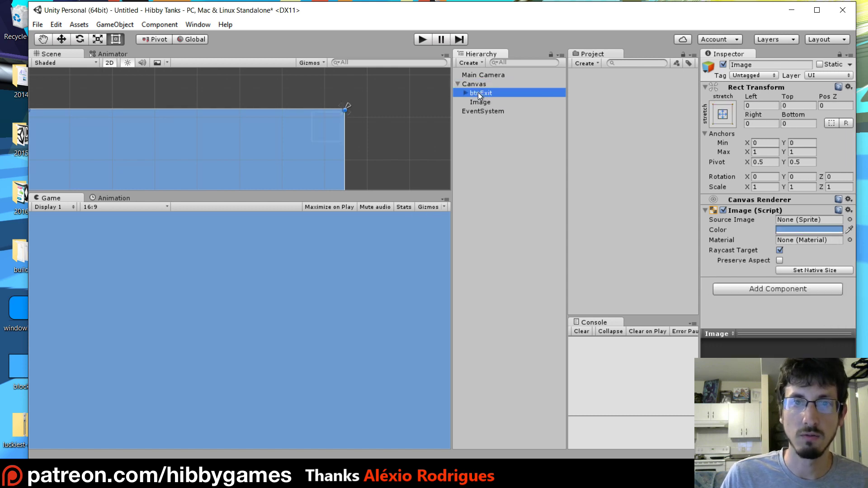
left_click_drag(336, 127, 351, 128)
left_click(412, 150)
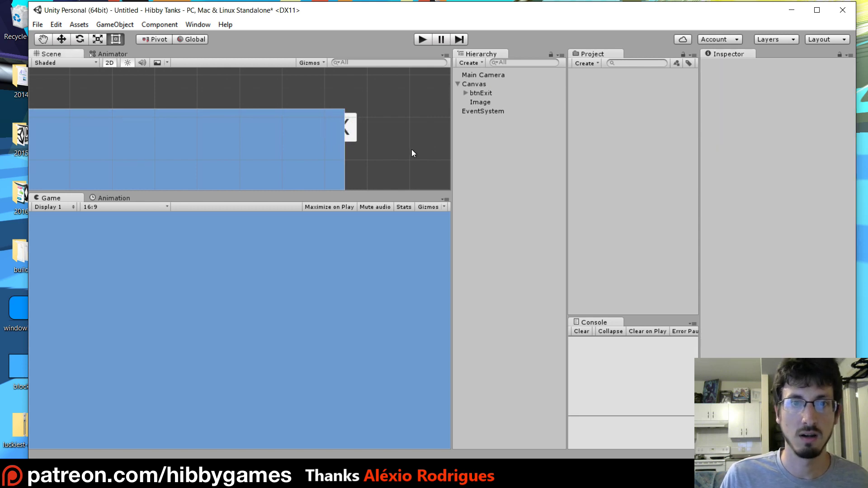
key("ctrl+z")
key("ctrl+z")
Move Image back above btnExit in the Canvas hierarchy so the button draws in front
left_click(479, 84)
left_click(482, 102)
left_click(482, 85)
left_click(482, 102)
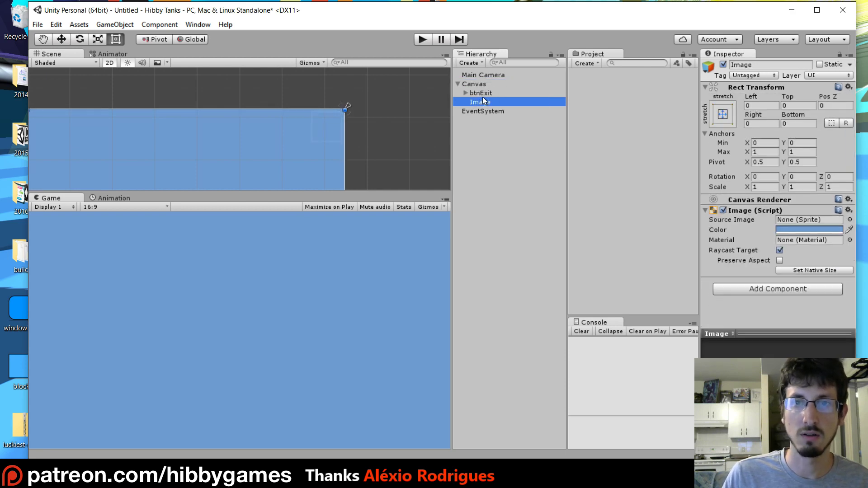
left_click_drag(481, 102, 478, 87)
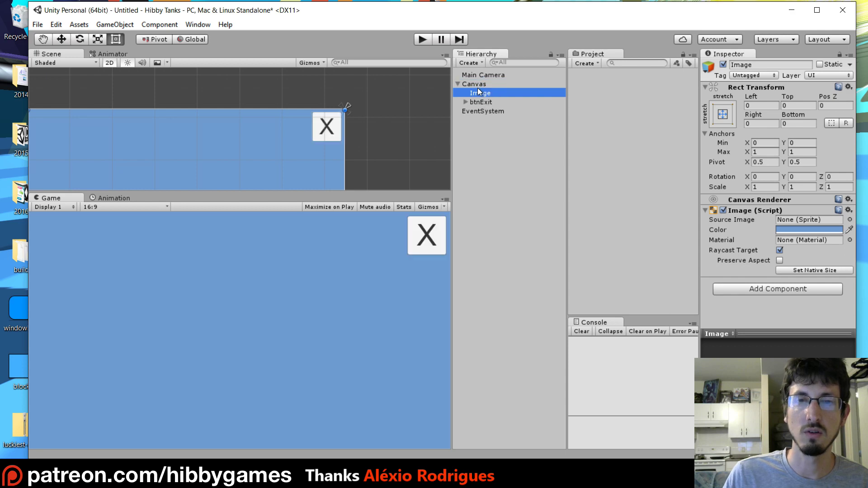
Switch to Affinity Designer
left_click(482, 102)
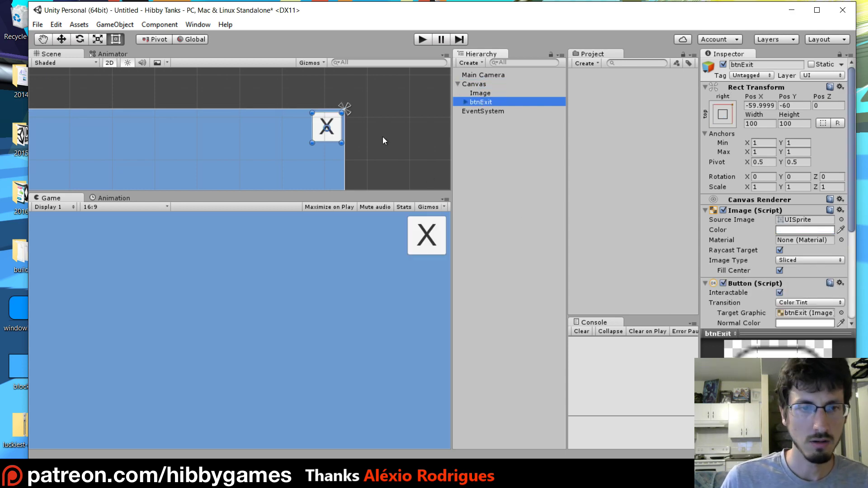
left_click(293, 123)
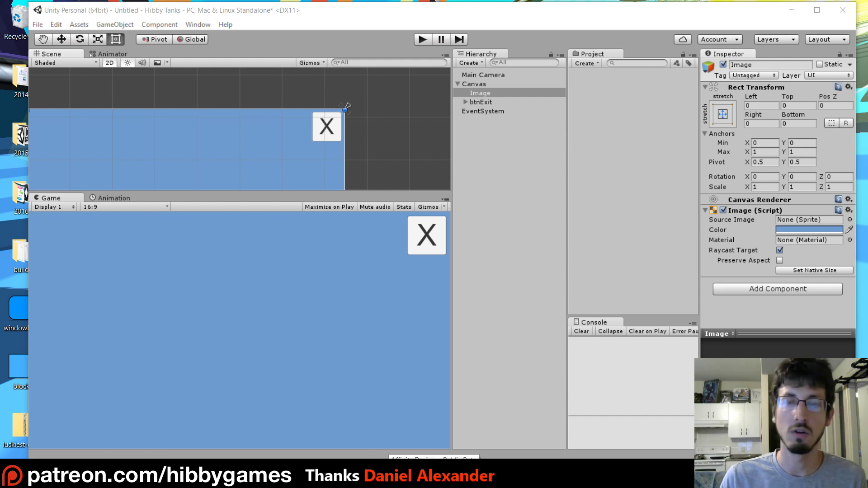
mouse_move(461, 479)
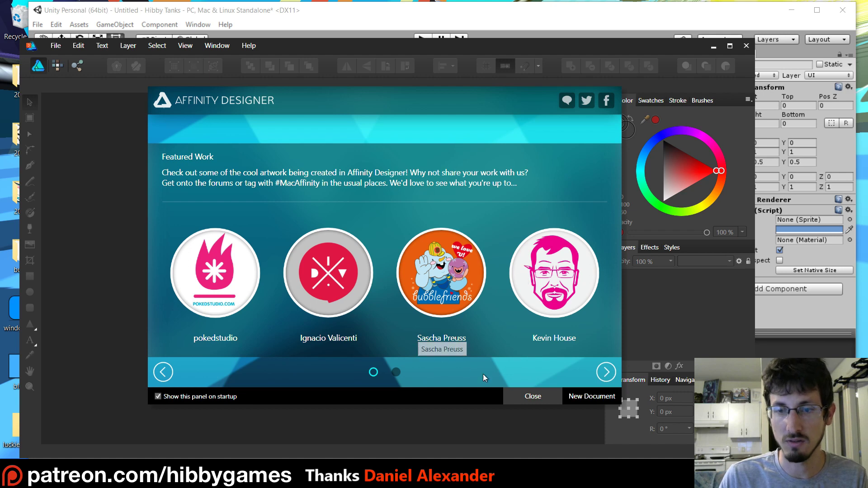
Dismiss the welcome screen and create a new 512 x 512 px document with a transparent background
left_click(534, 398)
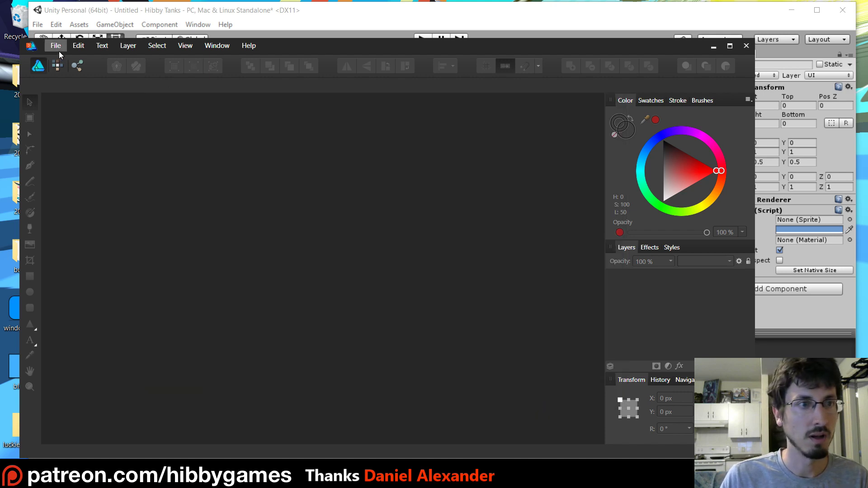
left_click_drag(303, 48, 307, 41)
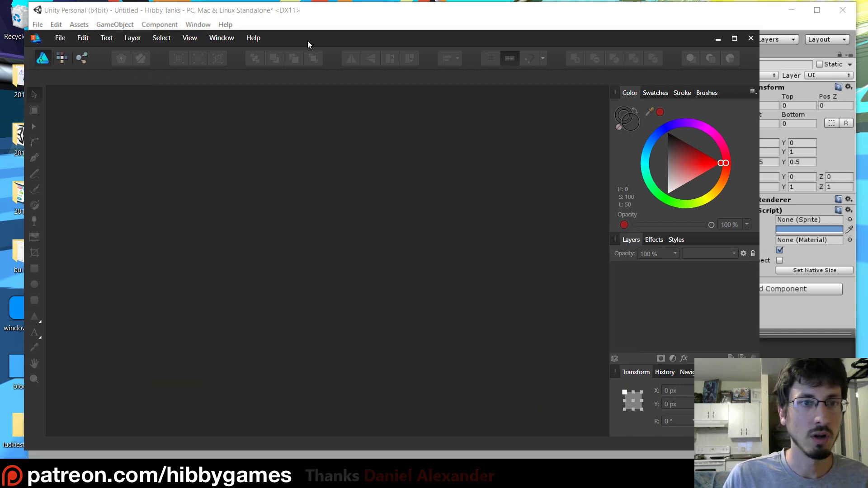
left_click(61, 40)
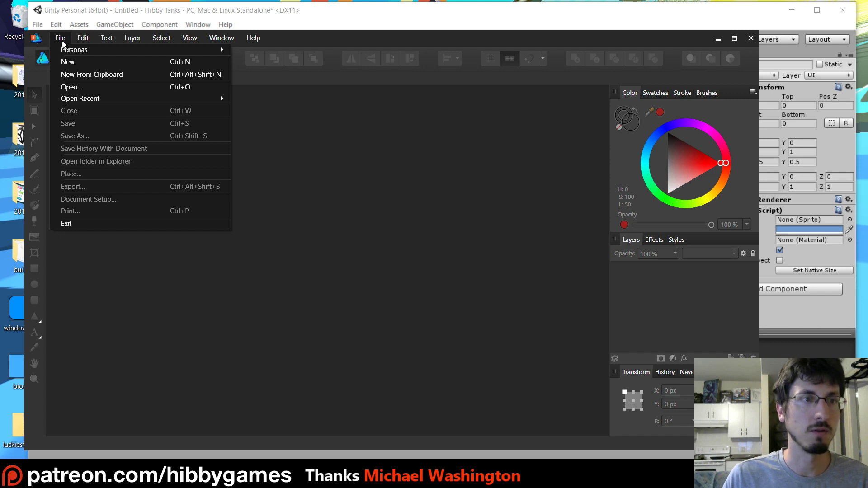
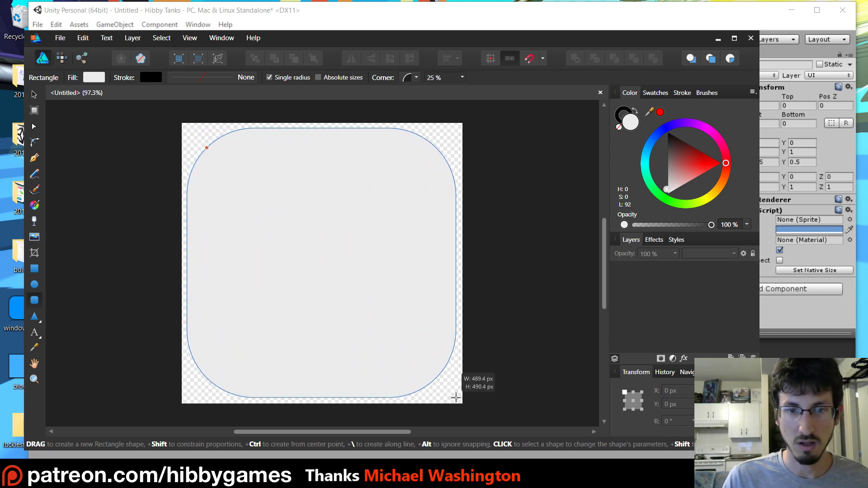
Draw a rounded rectangle on the canvas and stretch its opposite corners so it nearly fills the square page
left_click(34, 127)
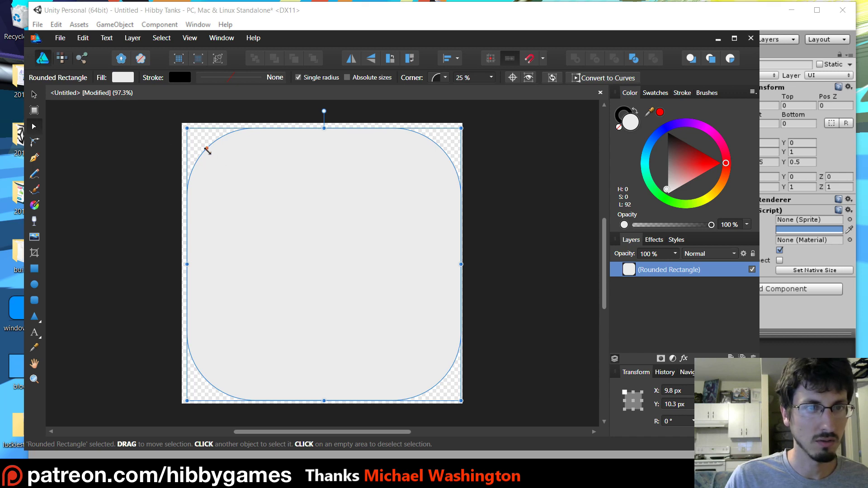
left_click_drag(207, 152, 183, 124)
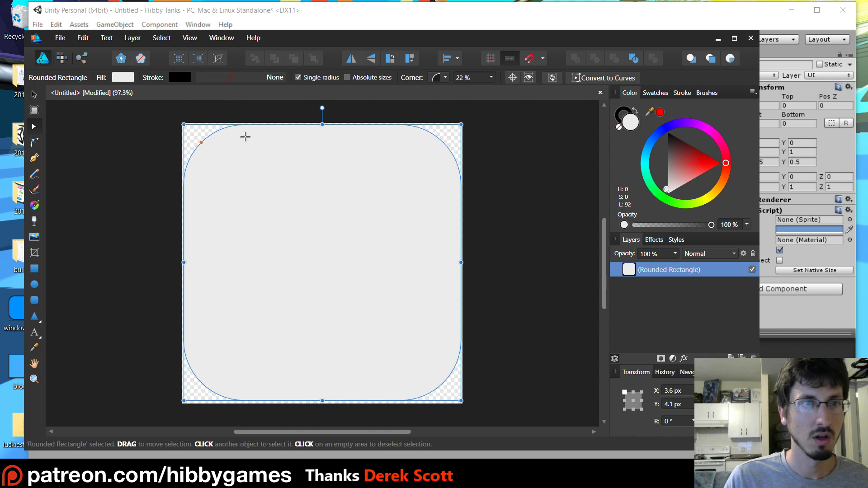
left_click_drag(459, 401, 460, 402)
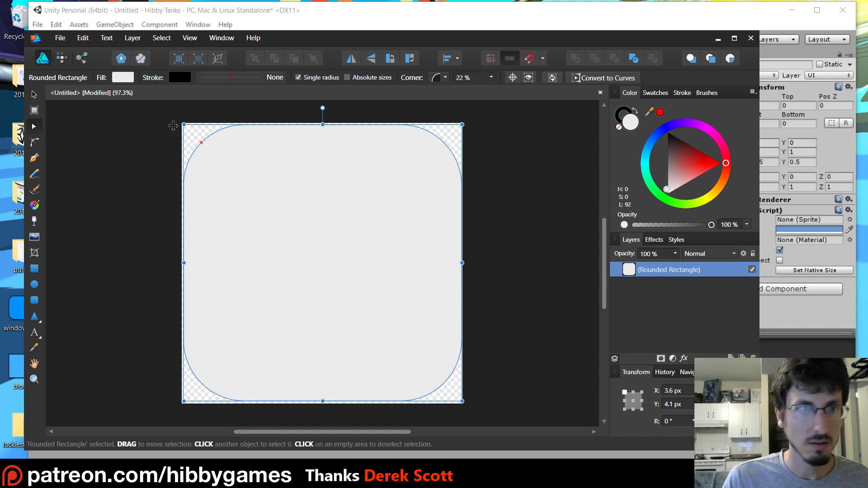
Give the rounded rectangle an 8.6 pt black stroke and a bright blue fill (H 210, S 100, L 51)
left_click(214, 79)
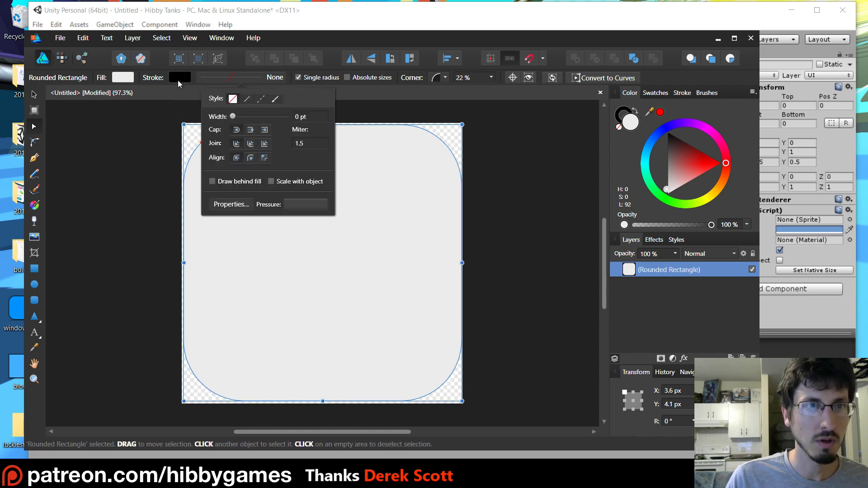
left_click_drag(249, 120, 258, 118)
left_click(126, 78)
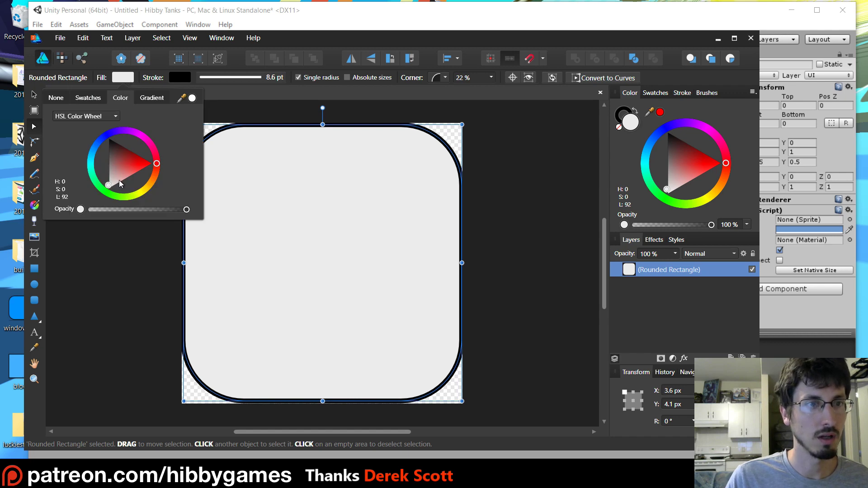
left_click(150, 171)
mouse_move(158, 165)
left_mouse_down()
mouse_move(147, 140)
mouse_move(112, 128)
mouse_move(90, 146)
mouse_move(108, 153)
mouse_move(104, 145)
left_mouse_up()
left_click(126, 77)
left_click(126, 78)
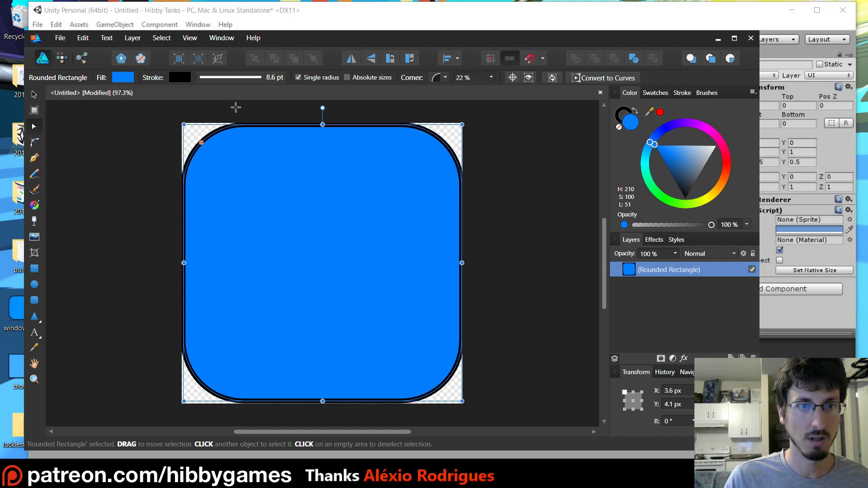
Resize the rounded rectangle slightly so its black stroke fits inside the page edges, and deselect it
left_click_drag(185, 124, 185, 126)
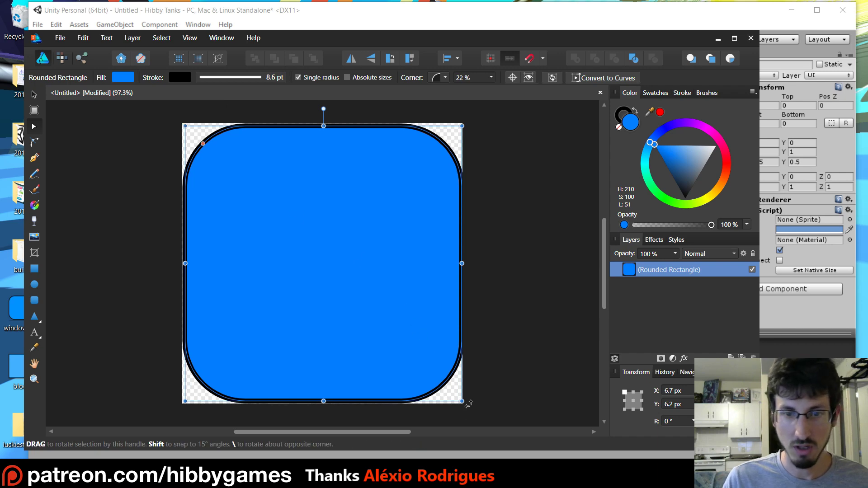
left_click_drag(462, 401, 462, 401)
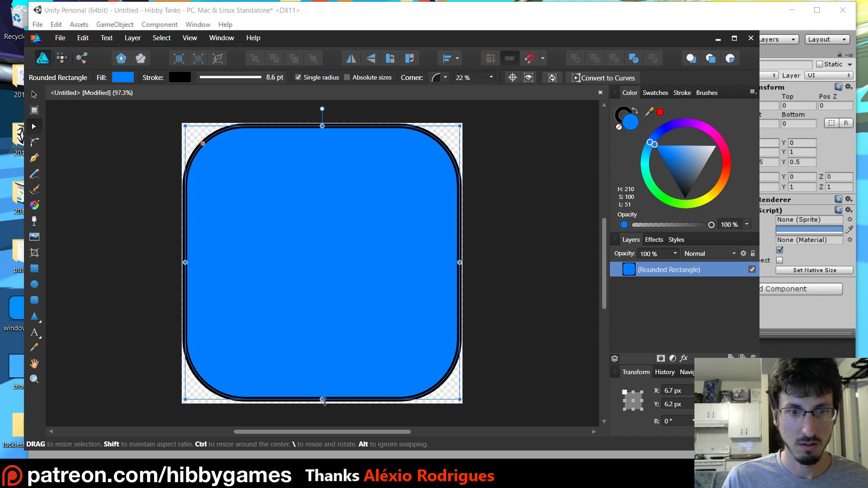
left_click_drag(323, 400, 324, 402)
left_click(540, 297)
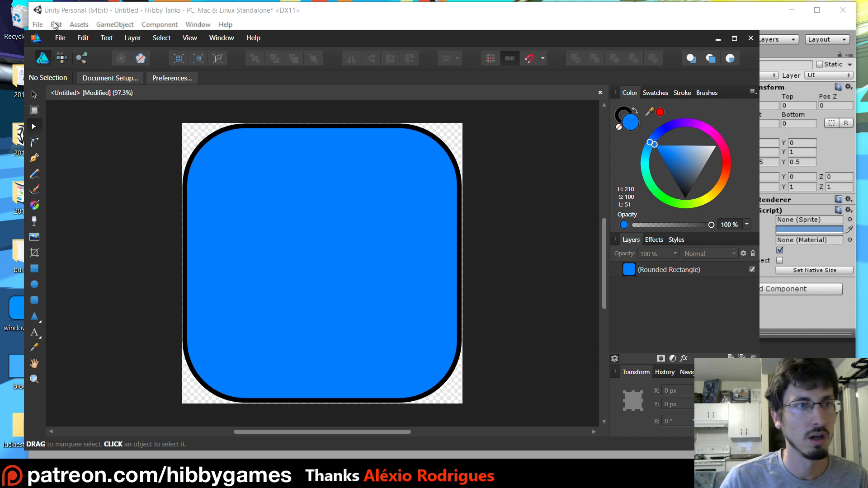
left_click(60, 38)
left_click(79, 186)
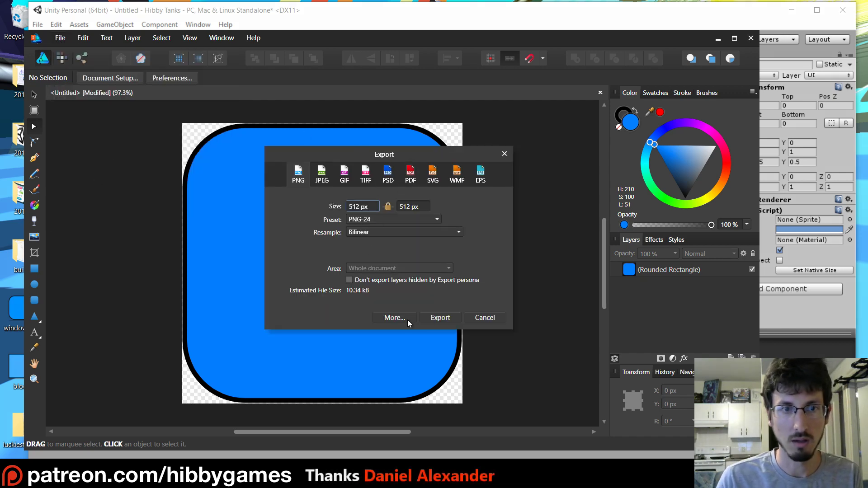
left_click(444, 319)
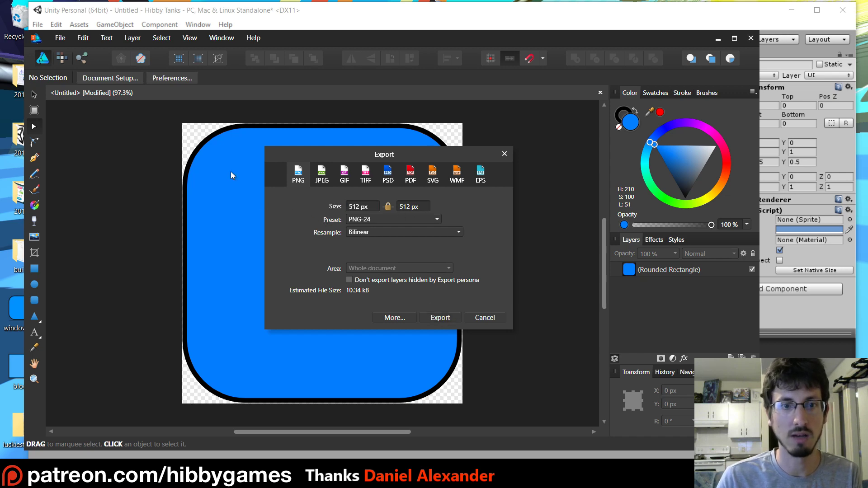
left_click(441, 319)
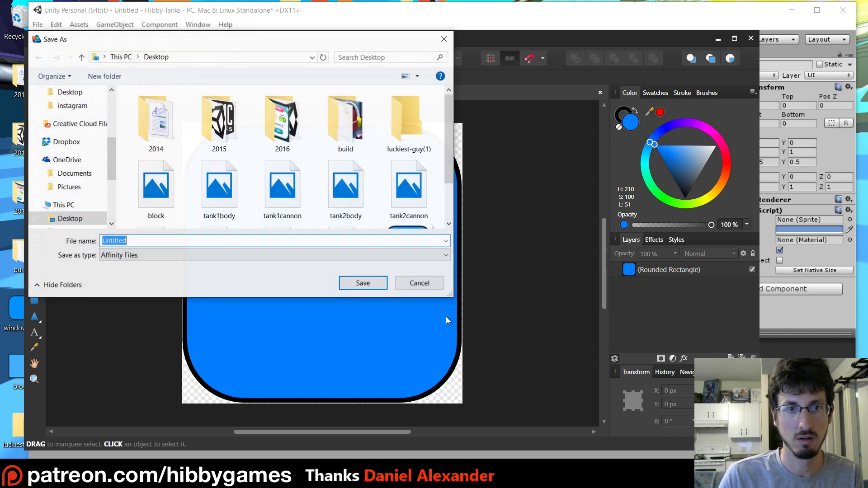
left_click(420, 283)
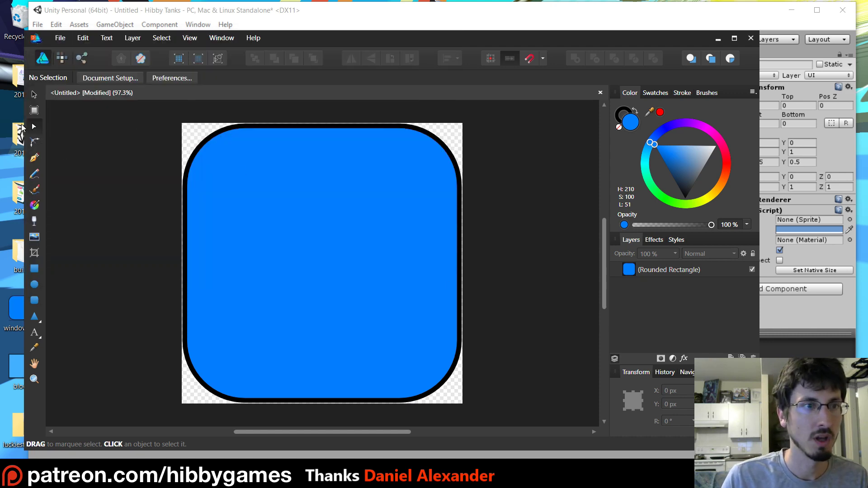
Set the rounded rectangle's corner type to None to turn it into a square block
left_click(201, 143)
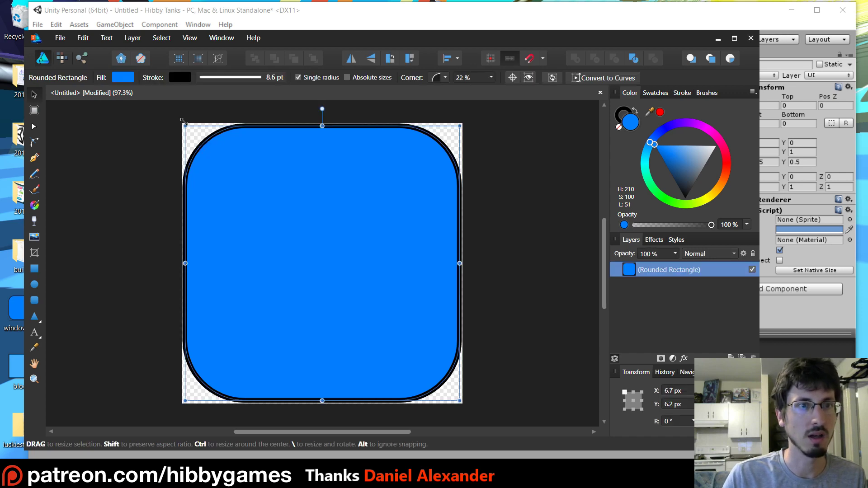
left_click(443, 79)
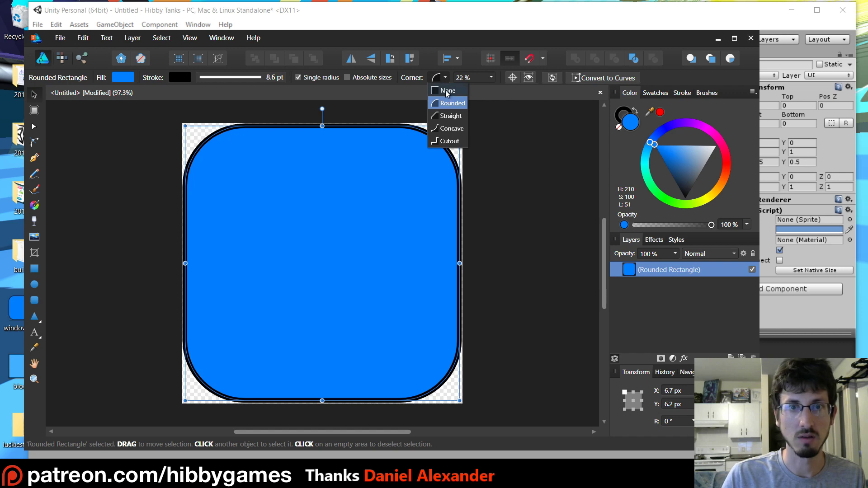
left_click(447, 92)
left_click(518, 201)
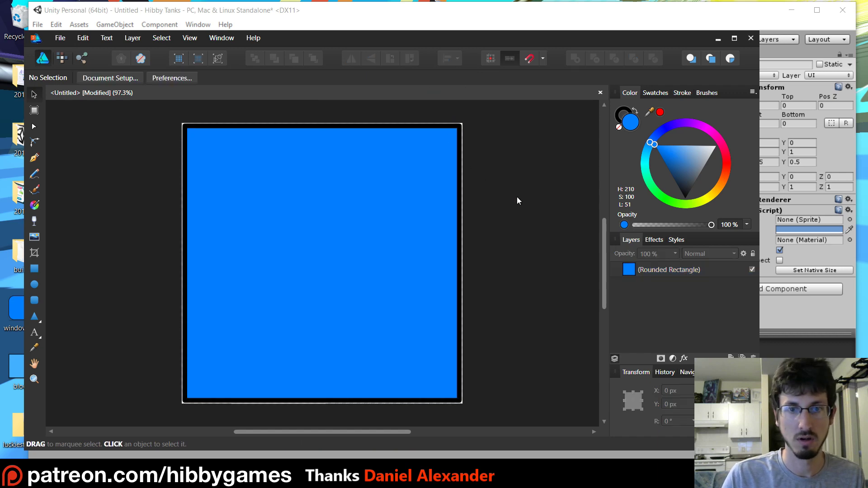
Lighten the square's fill to a pale blue (H 210, S 100, L 69) and deselect it
left_click(311, 187)
left_click(122, 77)
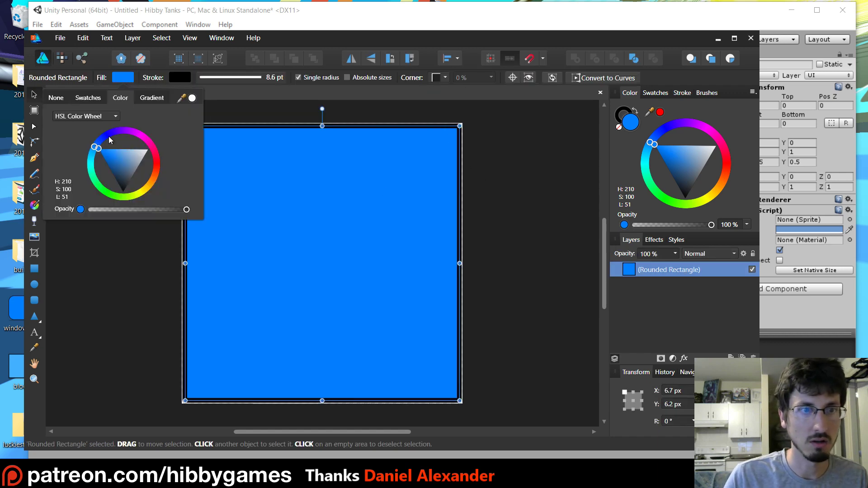
mouse_move(110, 152)
left_mouse_down()
mouse_move(128, 149)
mouse_move(120, 147)
left_mouse_up()
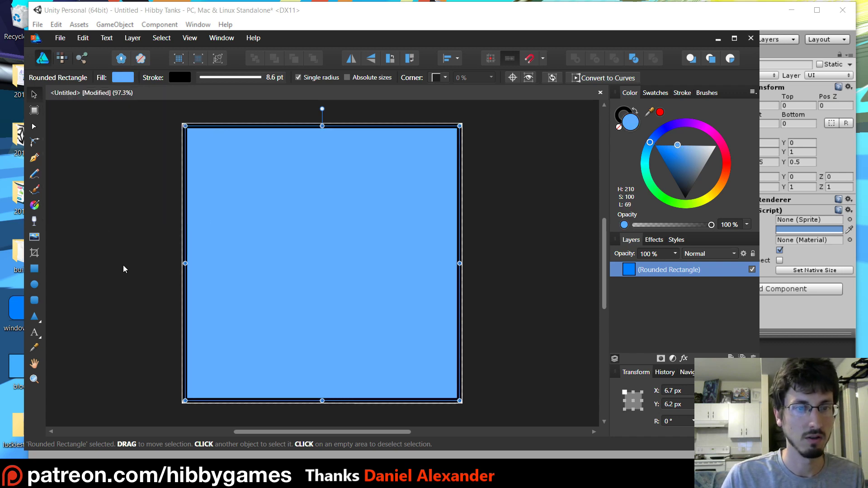
left_click(498, 199)
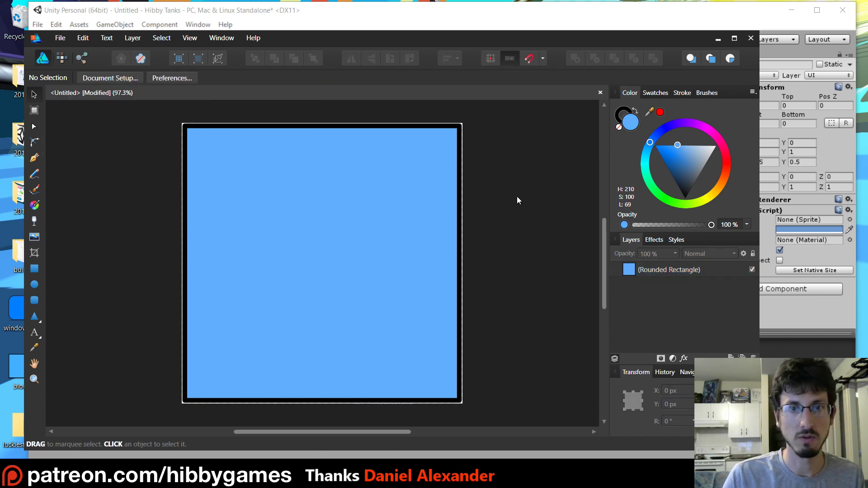
Export the square as a 512 x 512 px PNG-24 named block on the Desktop, replacing the existing file
left_click(63, 40)
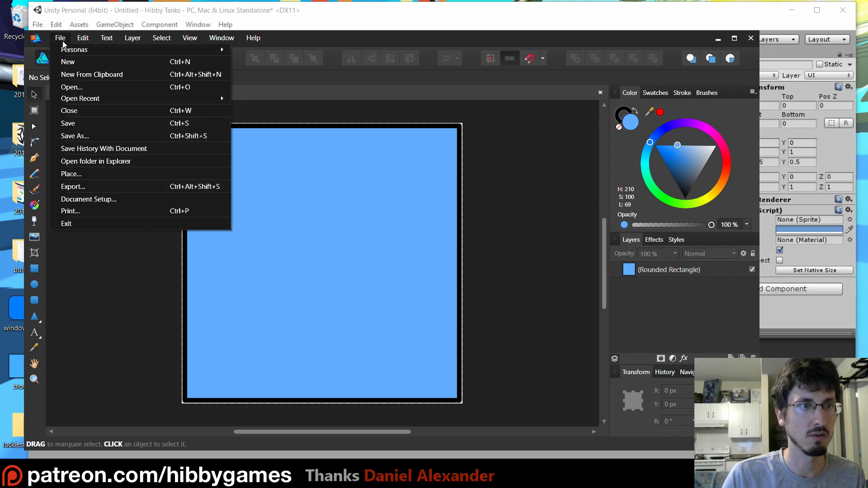
left_click(96, 187)
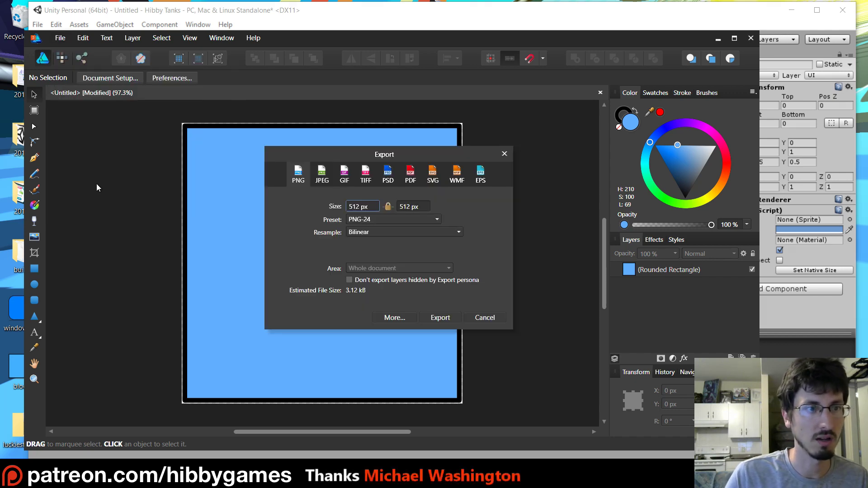
left_click(438, 317)
left_click(168, 191)
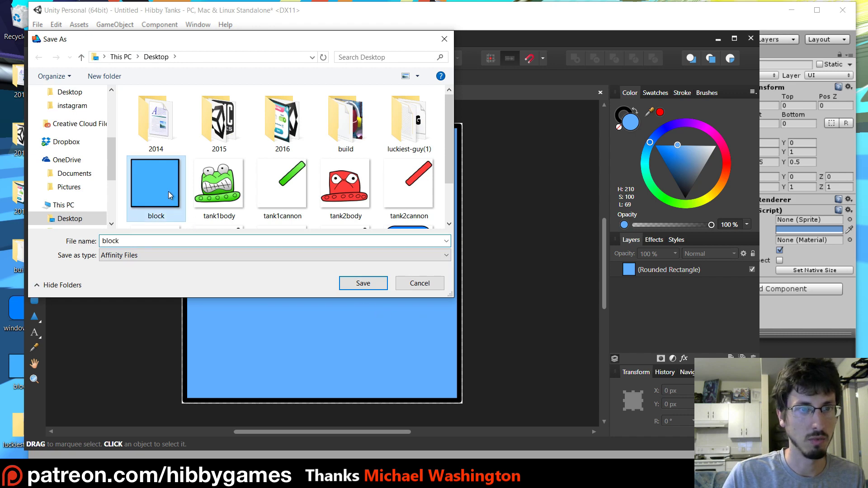
scroll(318, 151, "down", 1)
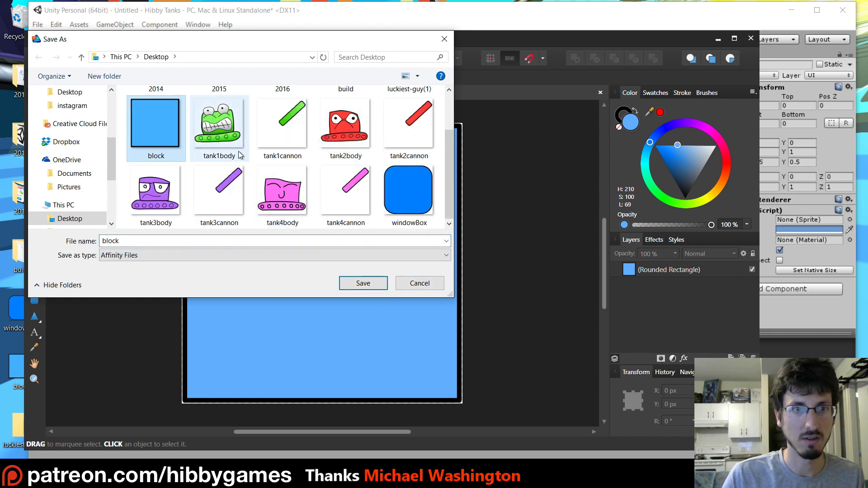
scroll(346, 194, "up", 1)
left_click(370, 286)
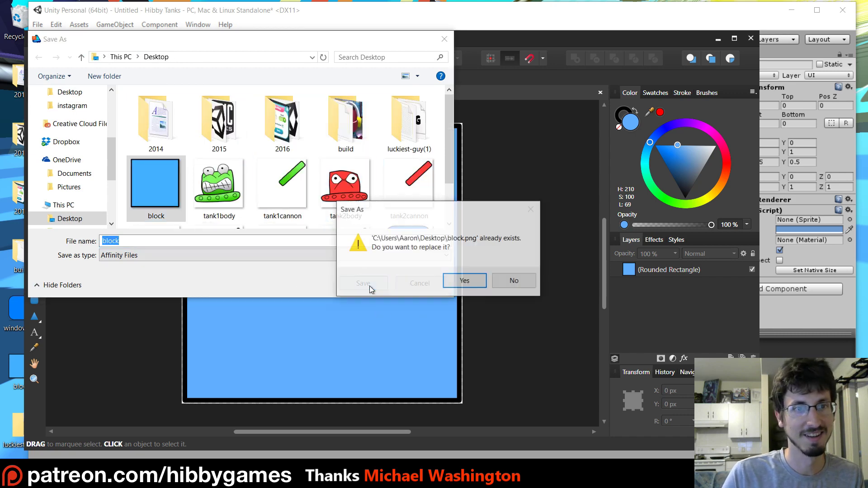
left_click(462, 283)
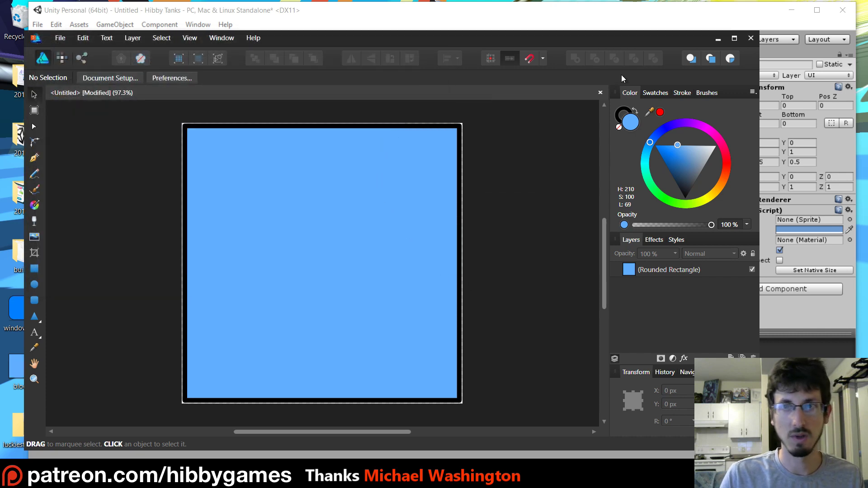
Switch back to Unity and create a project folder named sprites
left_click(721, 39)
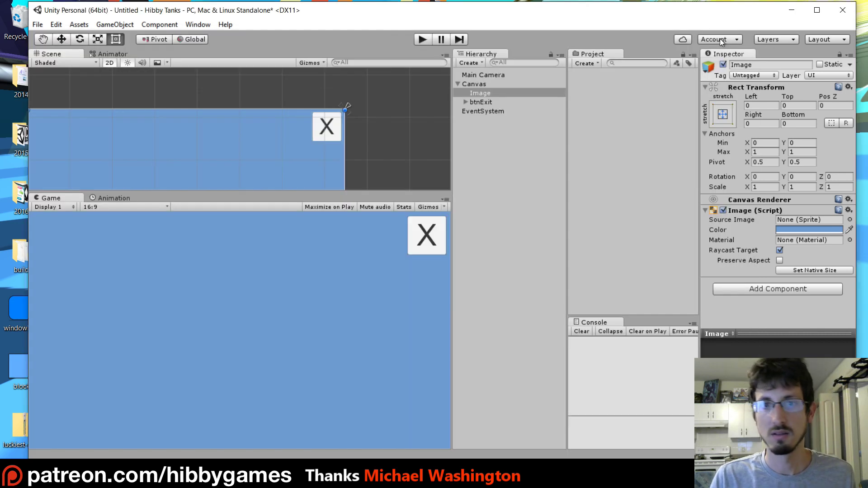
left_click(590, 64)
left_click(595, 74)
type("sprites")
key("Return")
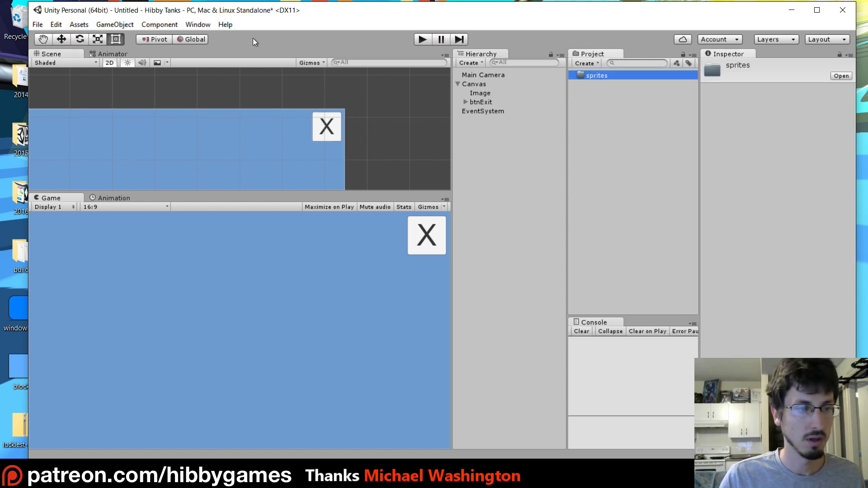
Import the windowBox and block images from the desktop into the sprites folder and expand it
left_click_drag(18, 304, 610, 74)
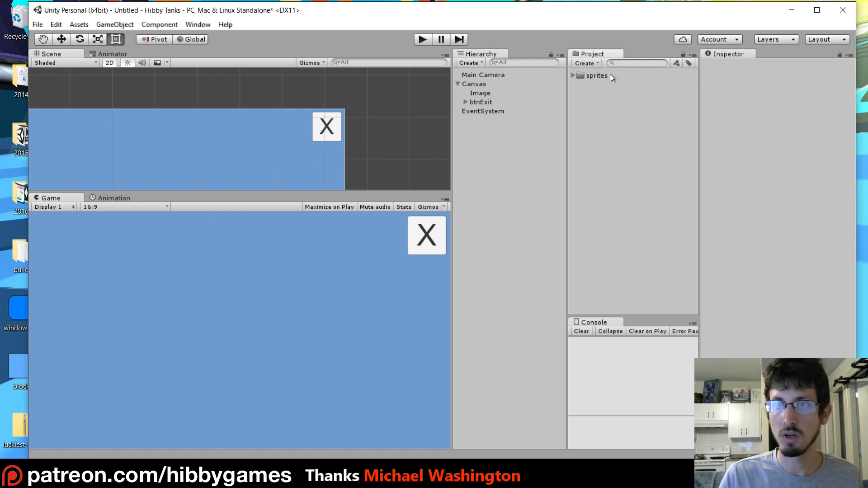
left_click_drag(13, 371, 601, 74)
left_click(574, 75)
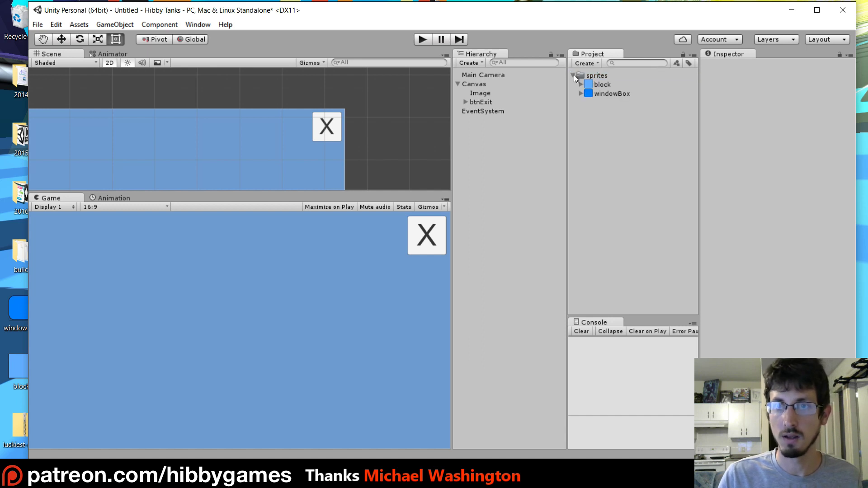
Switch windowBox's texture type to Texture and back to Sprite (2D and UI), apply the import settings and deselect it
left_click(610, 93)
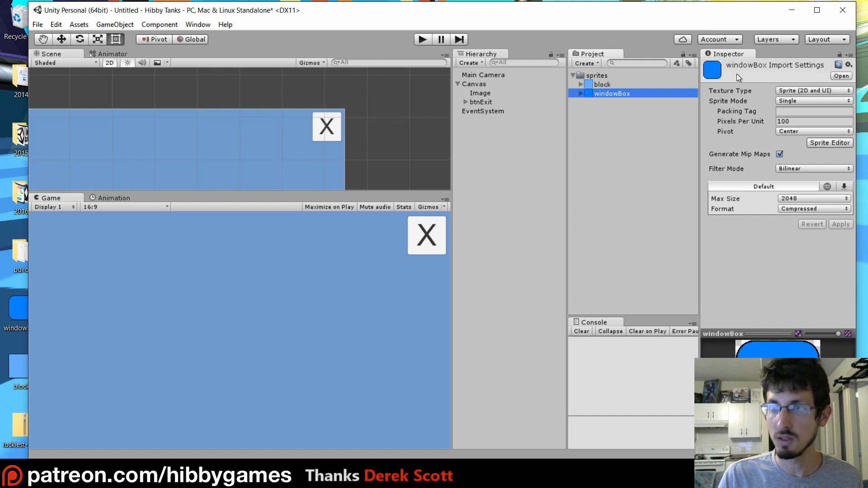
left_click(819, 91)
left_click(786, 102)
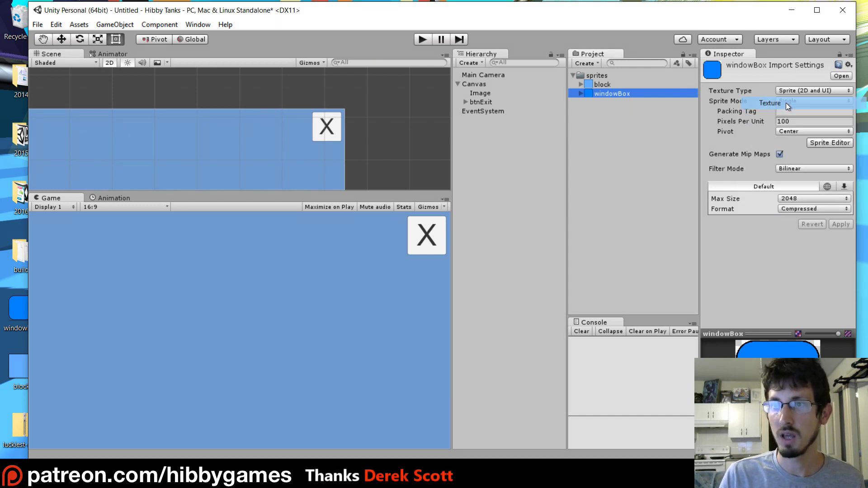
left_click(798, 91)
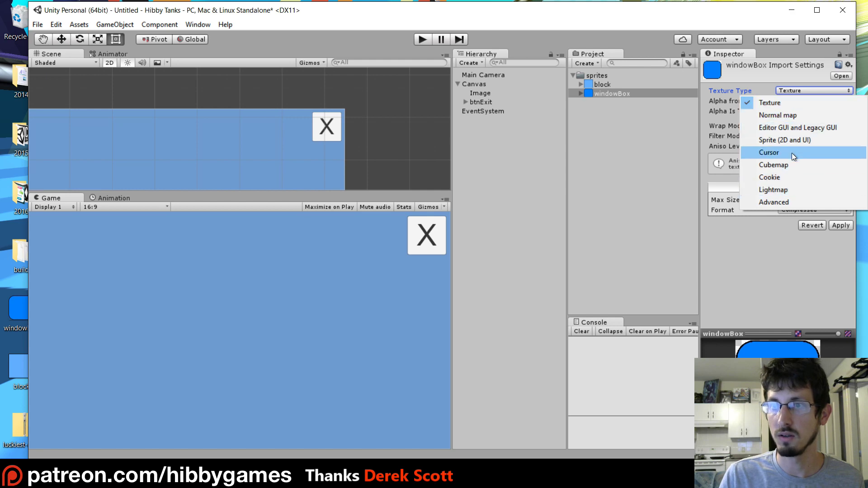
left_click(798, 138)
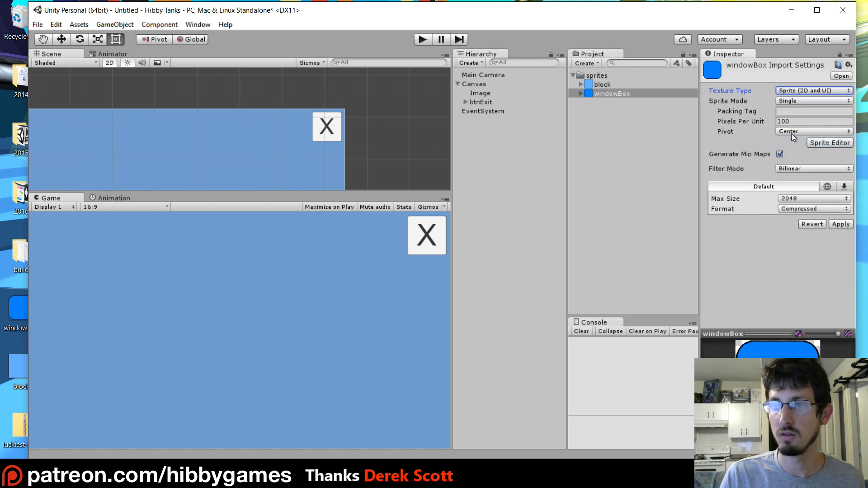
left_click(846, 229)
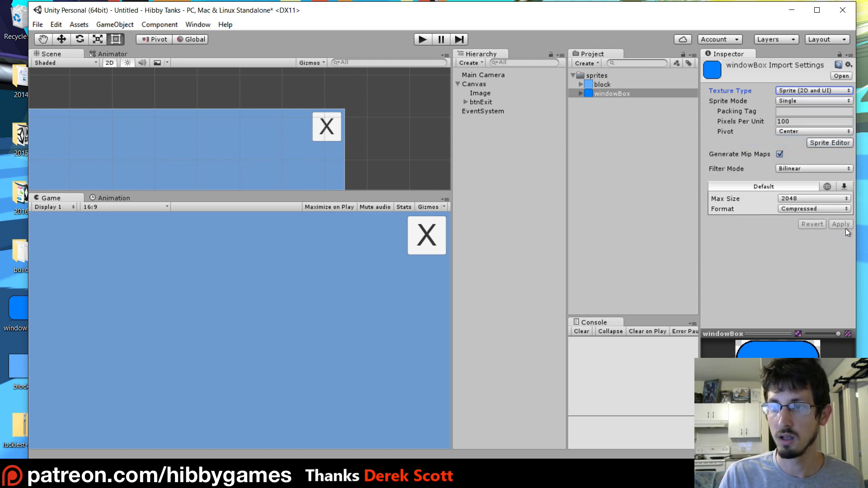
left_click(589, 122)
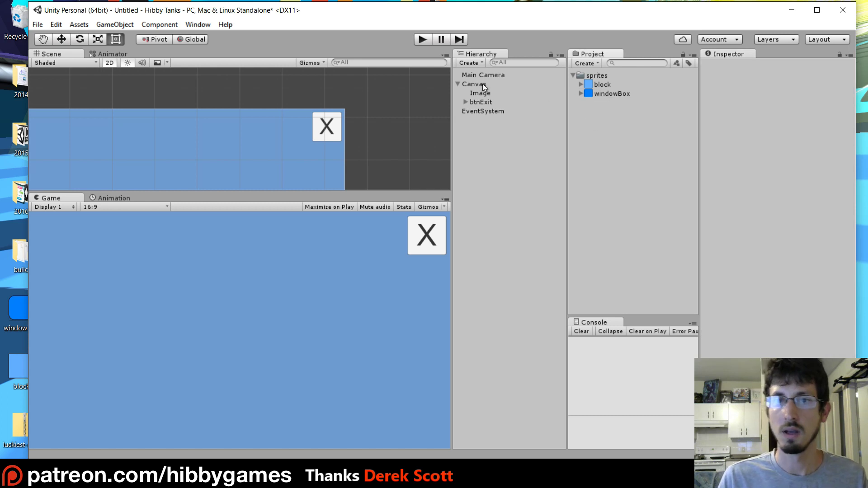
Add a UI image to the canvas and assign the windowBox sprite as its source image
left_click(469, 63)
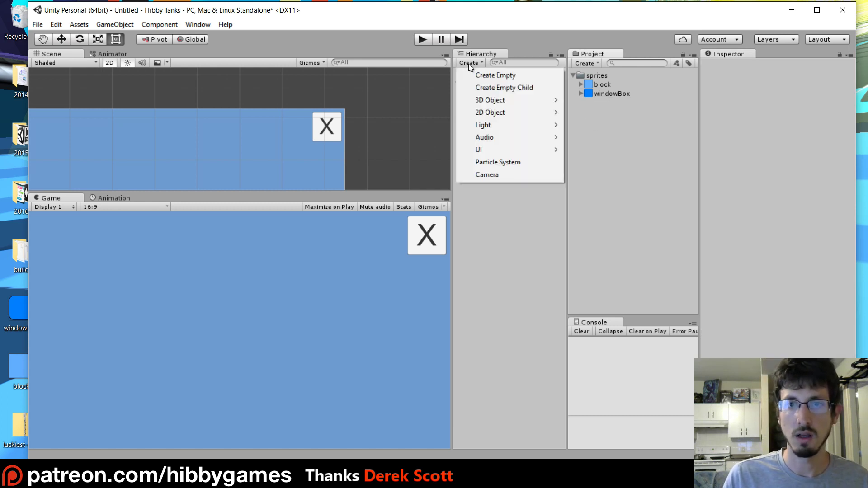
mouse_move(492, 153)
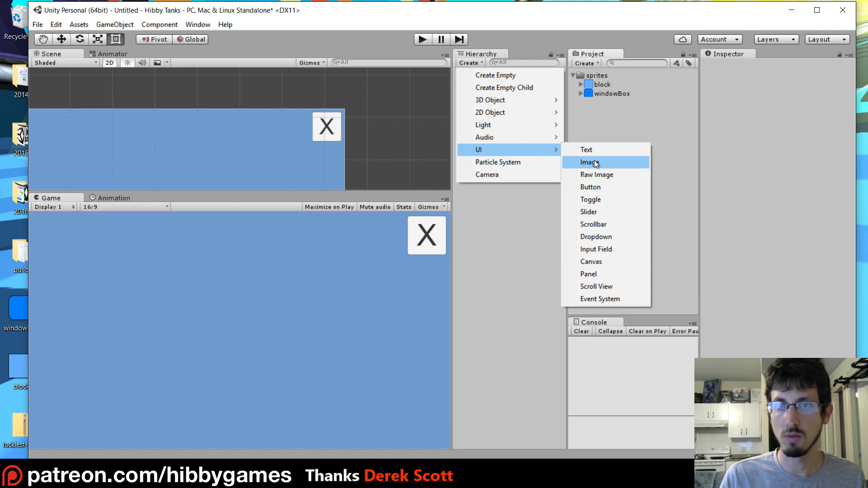
left_click(594, 163)
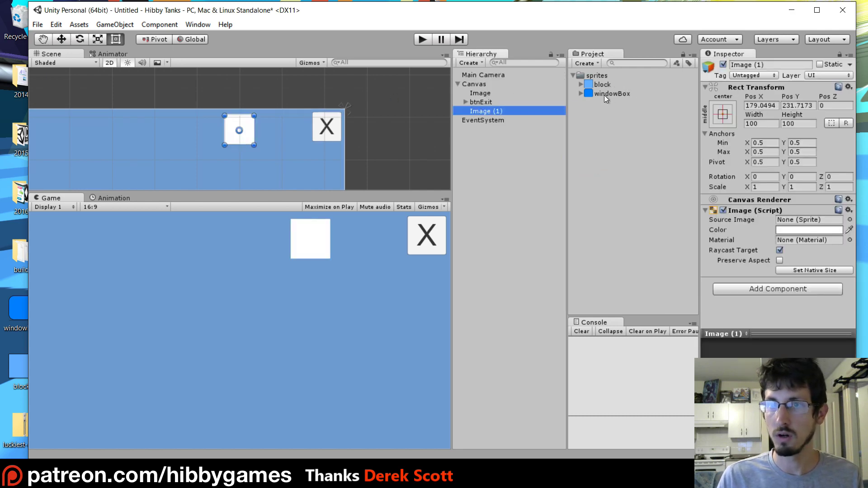
left_click_drag(604, 95, 792, 224)
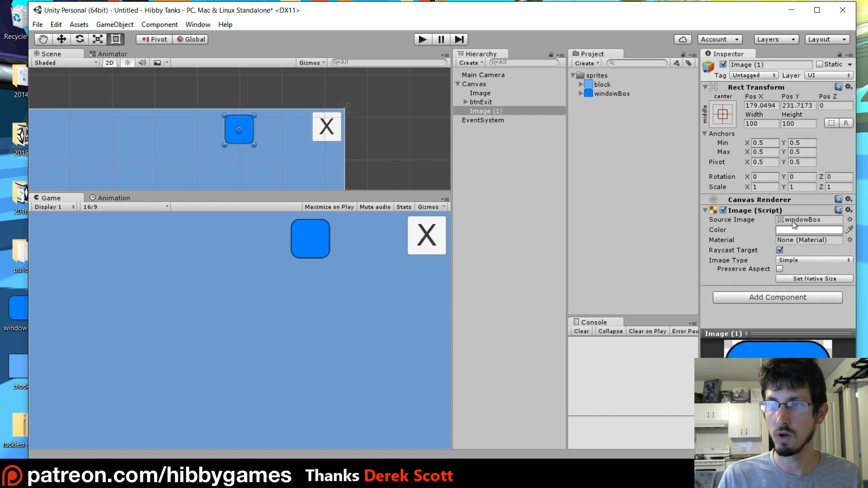
Stretch the windowBox image on the canvas to about 784 wide and 348 high
middle_click_drag(172, 153, 226, 113)
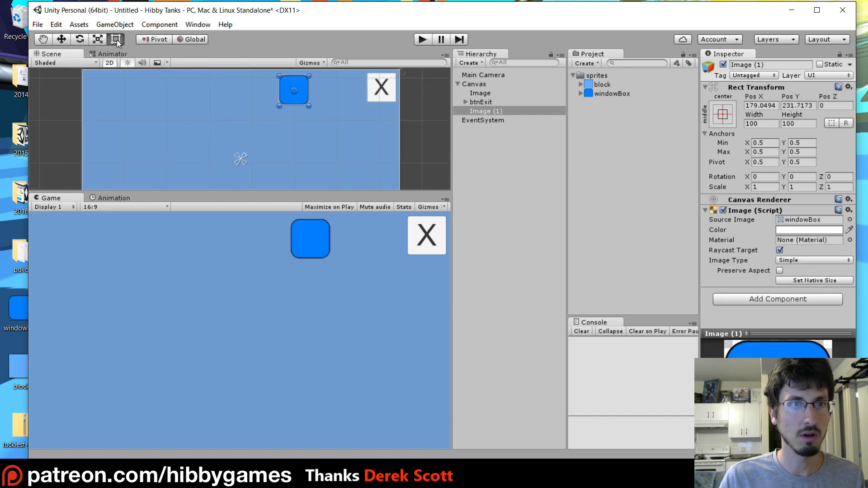
left_click_drag(280, 108, 108, 171)
left_click_drag(312, 172, 341, 179)
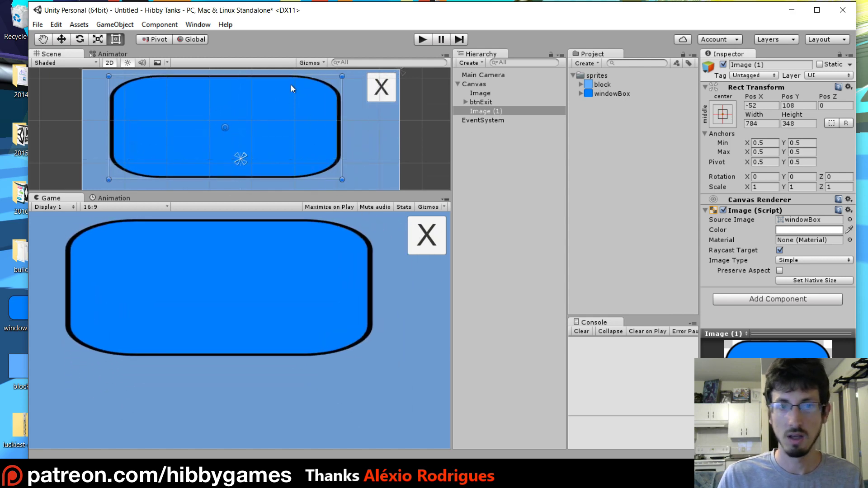
Open the windowBox sprite in the Sprite Editor and pull in its left and right borders to about 114 and its top border to about 68
left_click(610, 93)
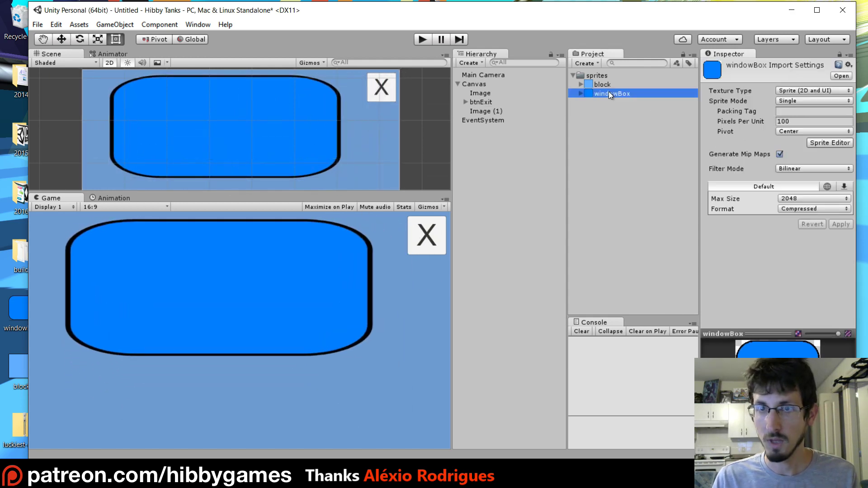
left_click(819, 144)
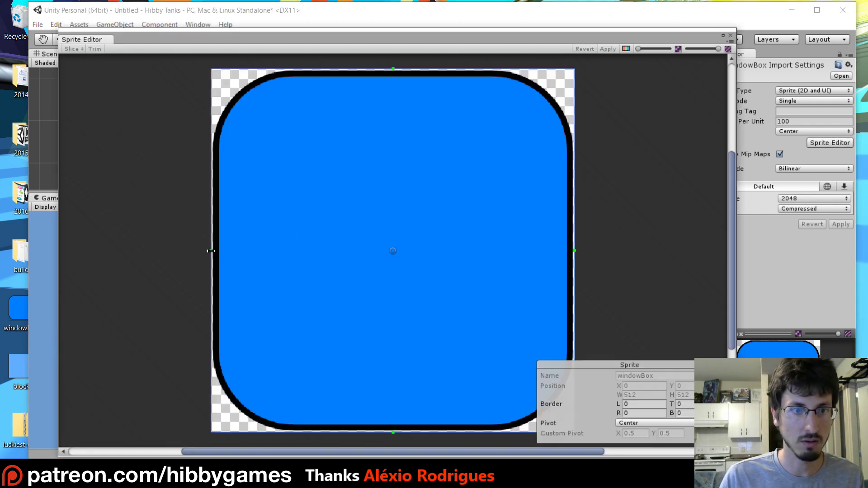
left_click_drag(211, 251, 292, 253)
left_click_drag(573, 250, 493, 250)
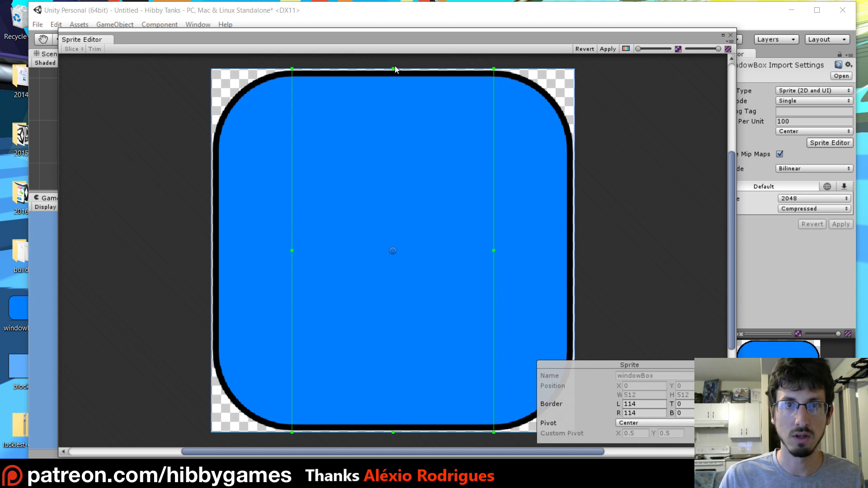
left_click_drag(393, 69, 393, 117)
Set the windowBox sprite's left, right, top and bottom borders to 150, apply them and close the Sprite Editor
left_click(638, 404)
type("150")
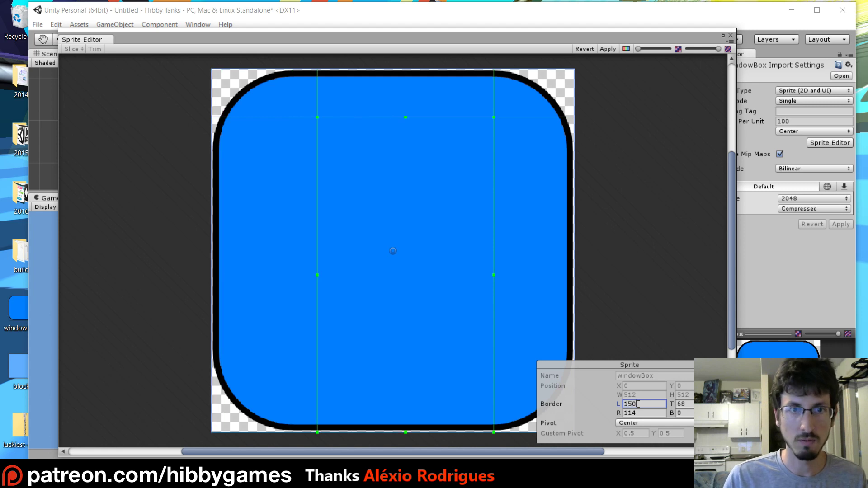
left_click(644, 414)
type("150")
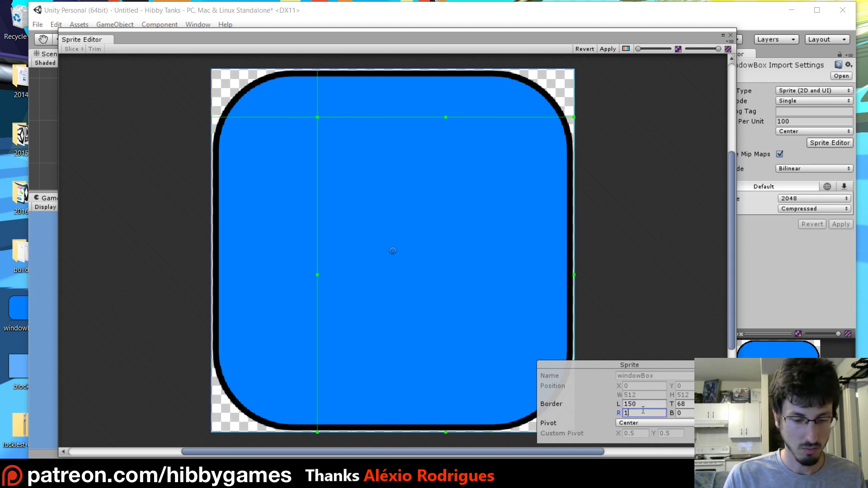
left_click(684, 404)
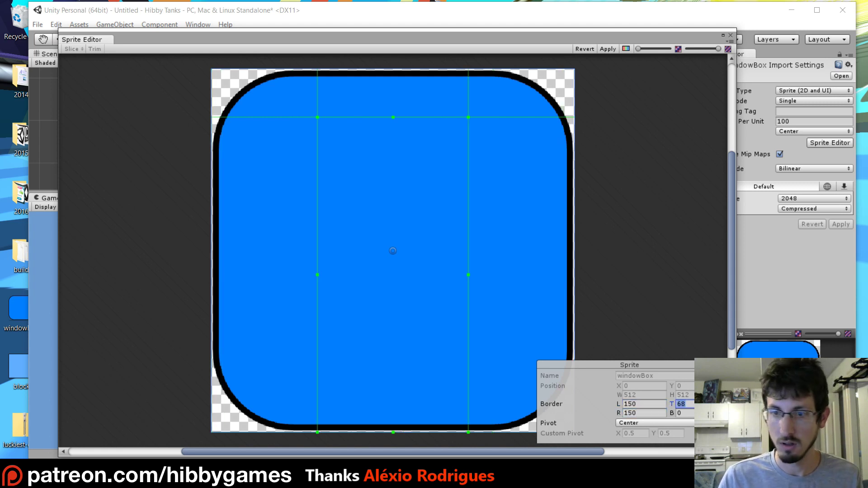
type("150")
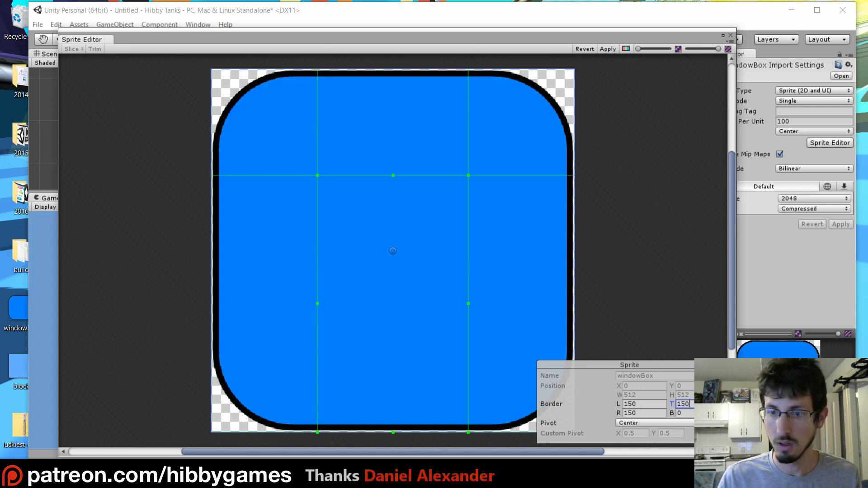
left_click(683, 413)
type("10")
key("BackSpace")
type("50")
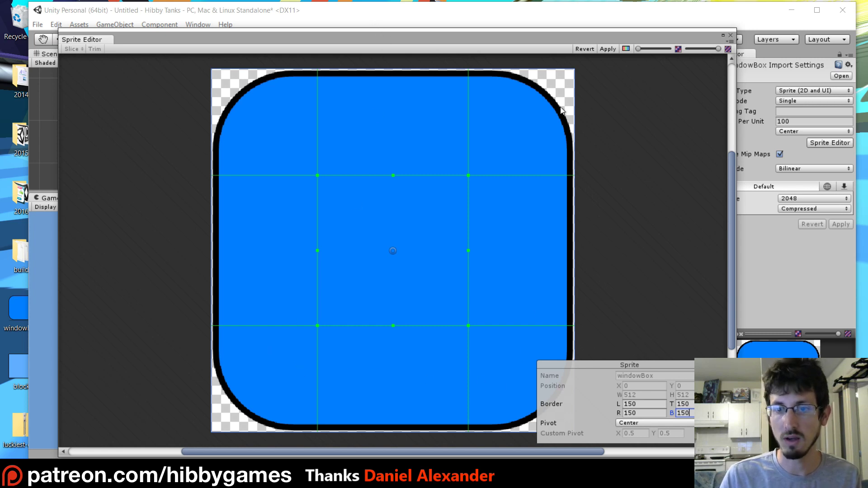
left_click(607, 48)
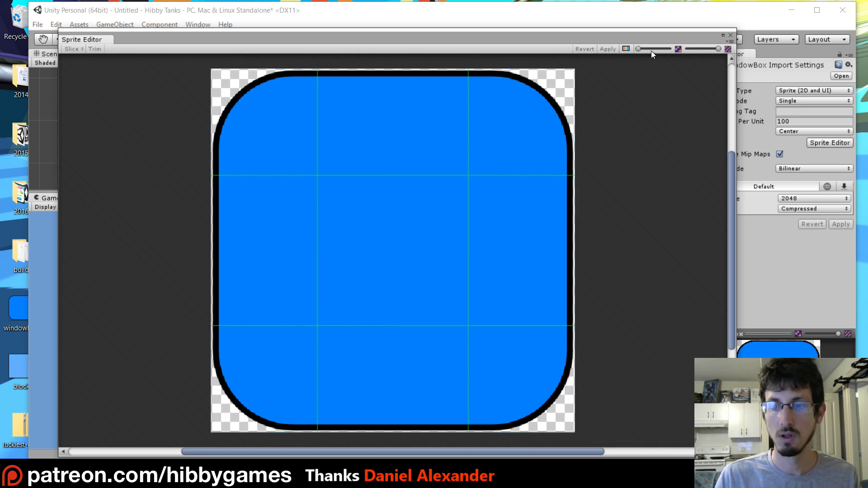
left_click(731, 35)
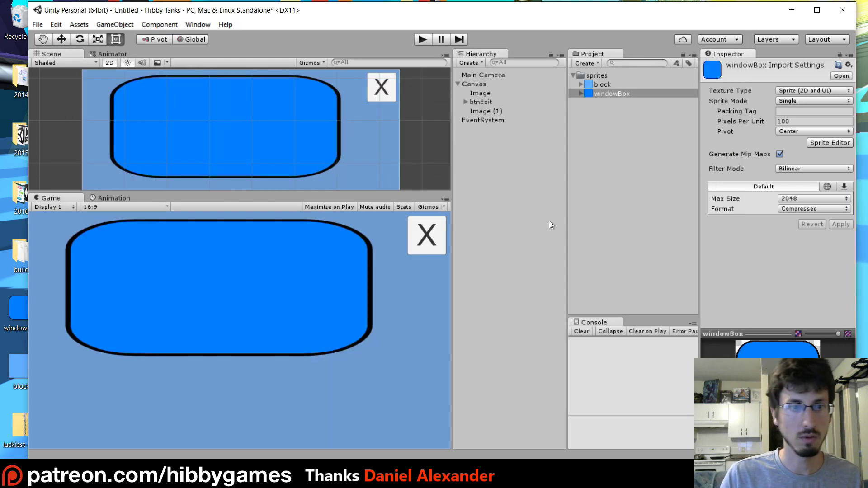
Change the image type of Image (1) to Sliced
left_click(480, 112)
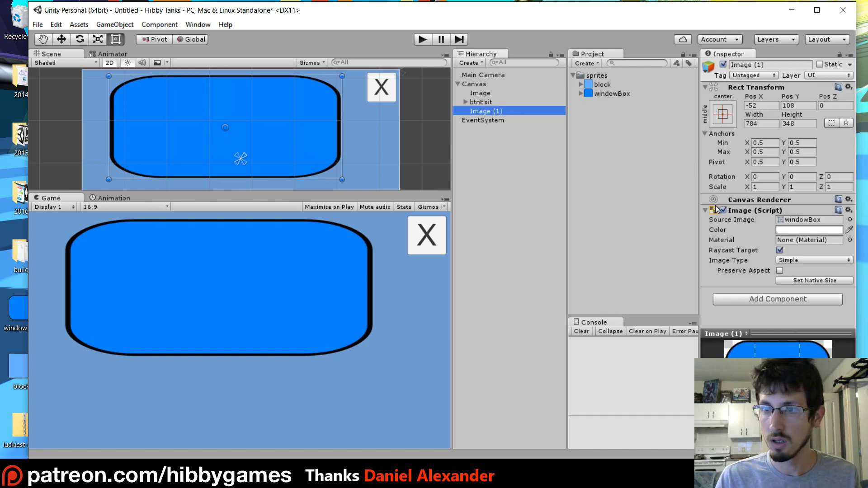
left_click(801, 262)
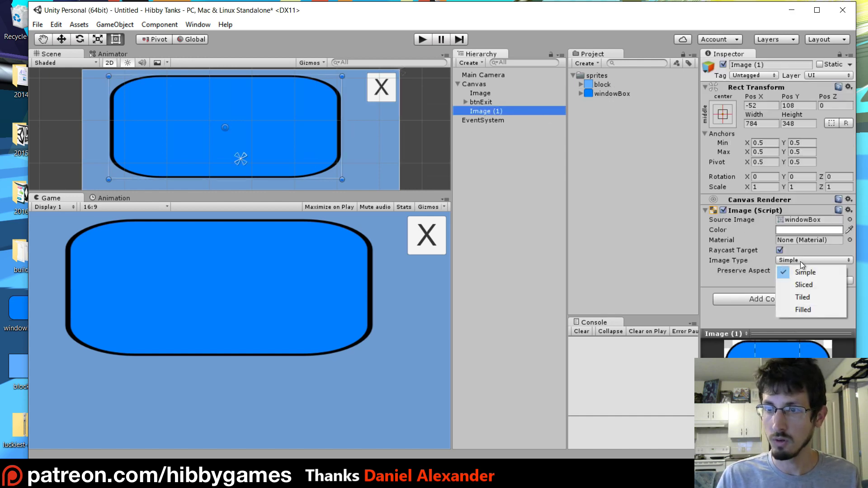
left_click(807, 283)
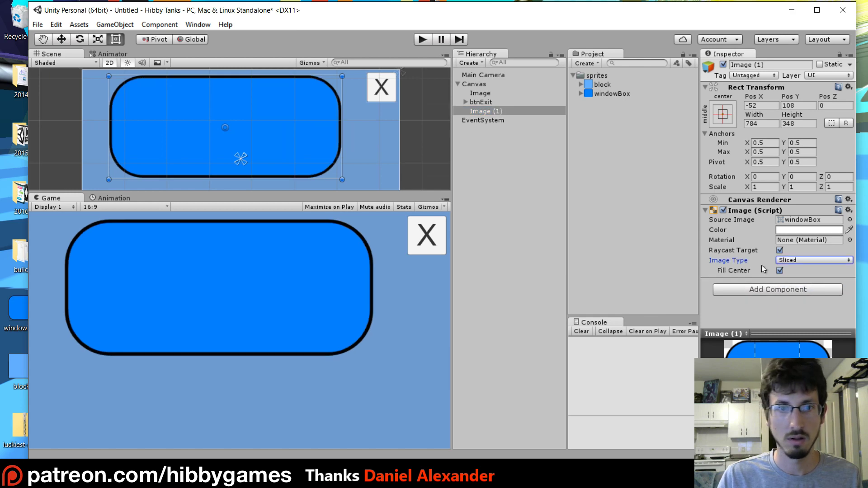
Resize the sliced window box image to about 725 wide and 450 high by moving its right and bottom edges
left_click_drag(343, 112, 283, 119)
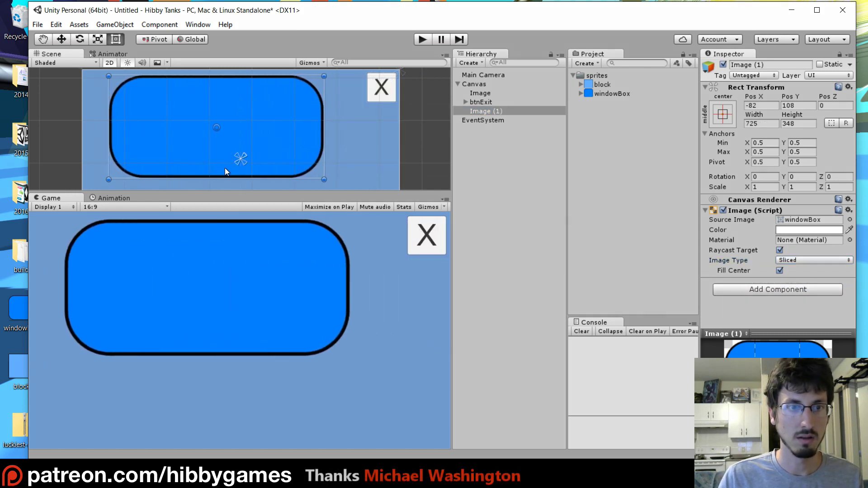
scroll(222, 148, "down", 3)
left_click_drag(215, 163, 216, 187)
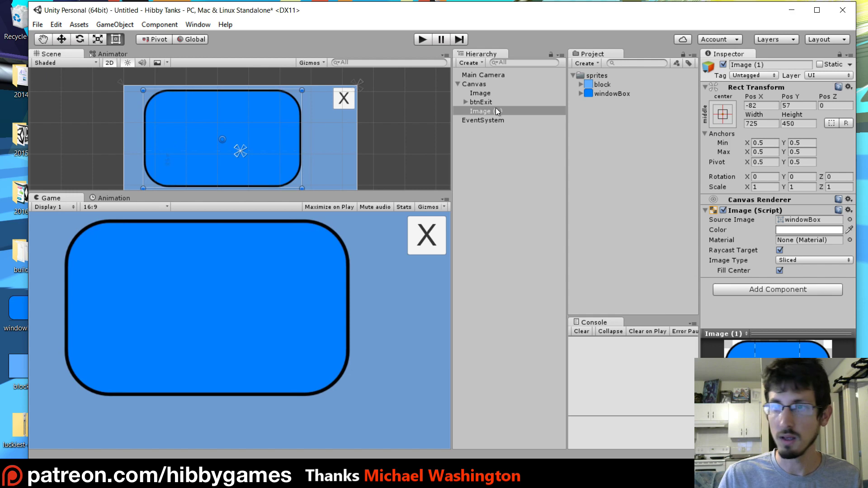
Set the windowBox sprite's Pixels Per Unit to 400 and apply the import settings
left_click(606, 93)
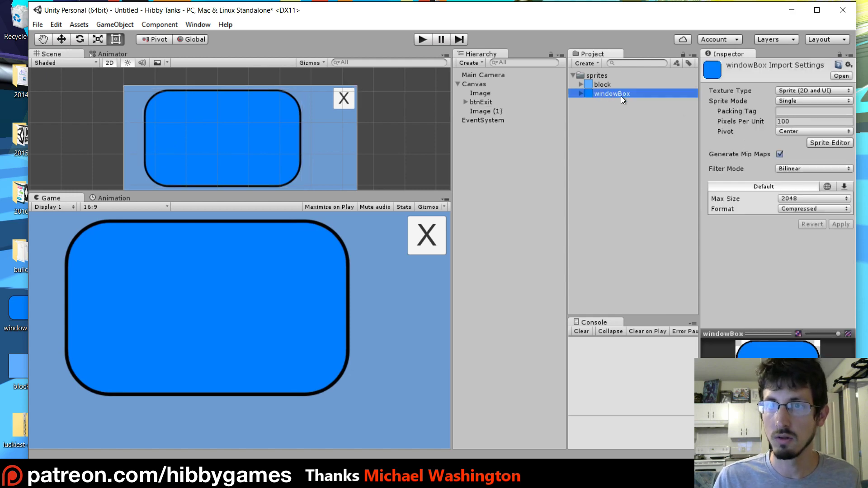
left_click(797, 121)
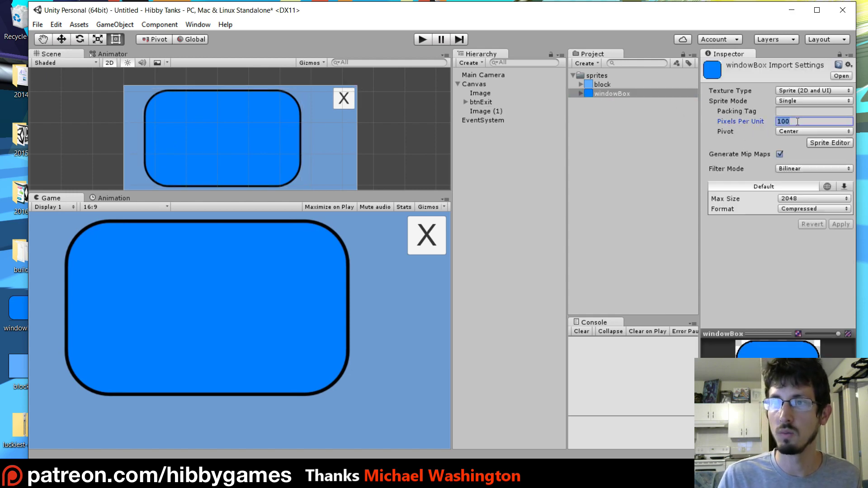
type("400")
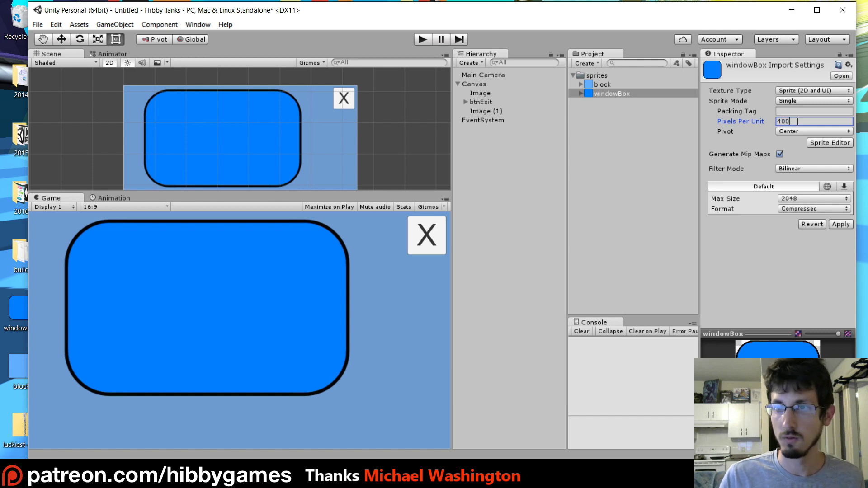
left_click(849, 224)
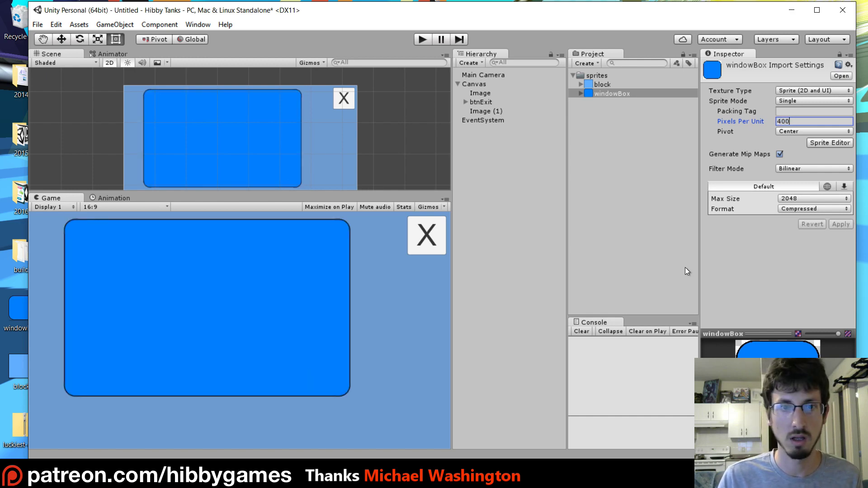
Resize Image (1) to about 498 wide and 458 high by moving its left, top and right edges
left_click(477, 112)
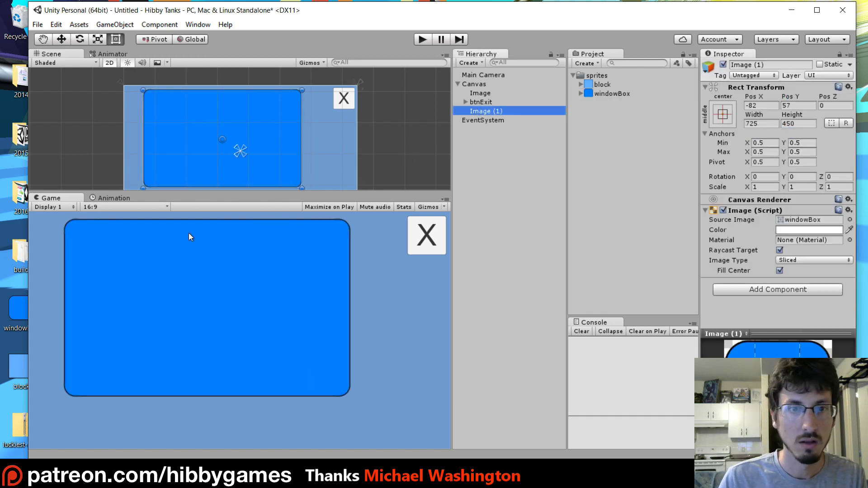
left_click_drag(143, 140, 165, 142)
mouse_move(236, 88)
left_mouse_down()
mouse_move(238, 151)
mouse_move(227, 87)
left_mouse_up()
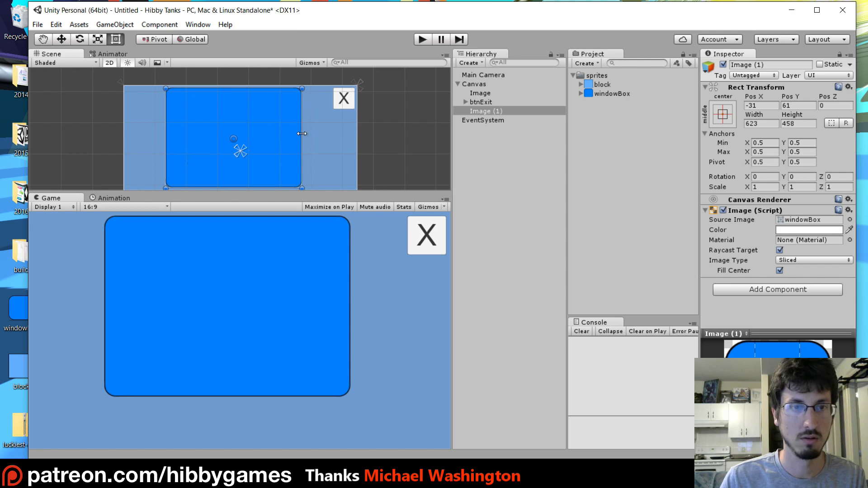
left_click_drag(301, 133, 272, 133)
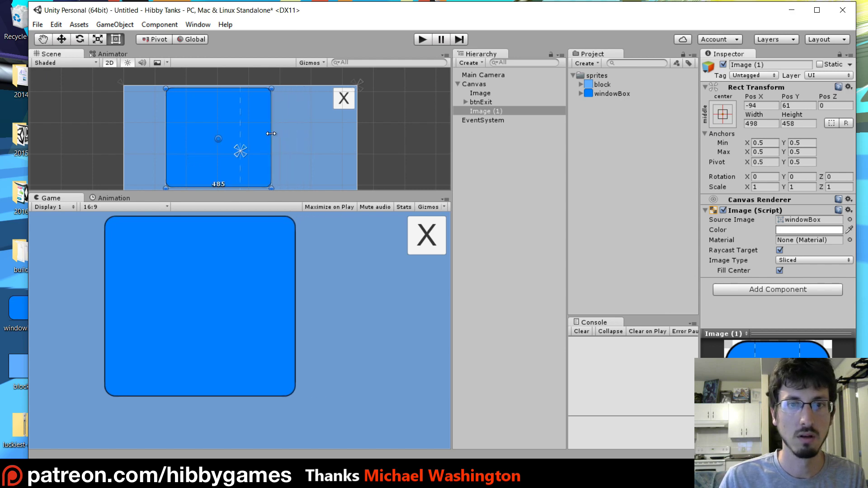
Assign the windowBox sprite as the source image of btnExit
left_click(486, 104)
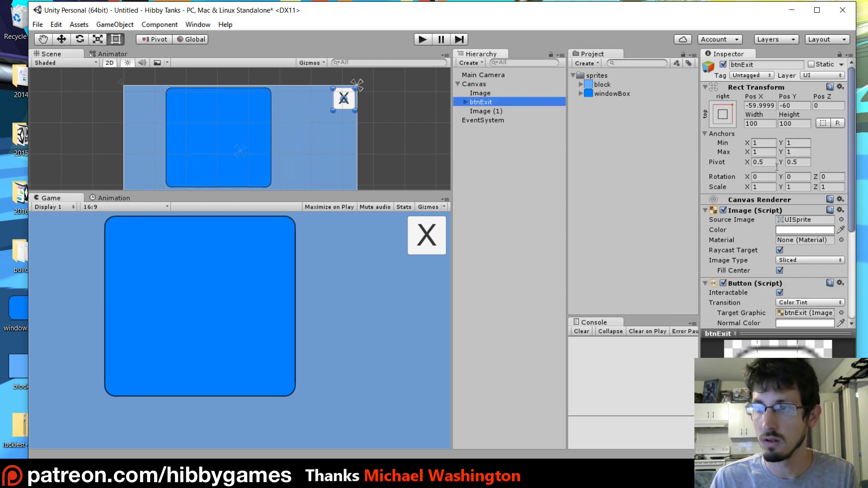
left_click_drag(617, 98, 798, 218)
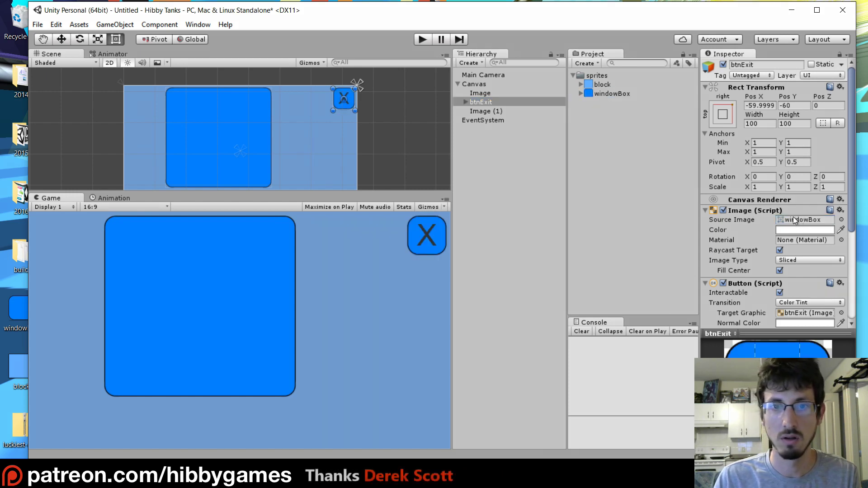
Change the color of btnExit's X text to pure black (000000FF)
left_click(465, 102)
left_click(482, 111)
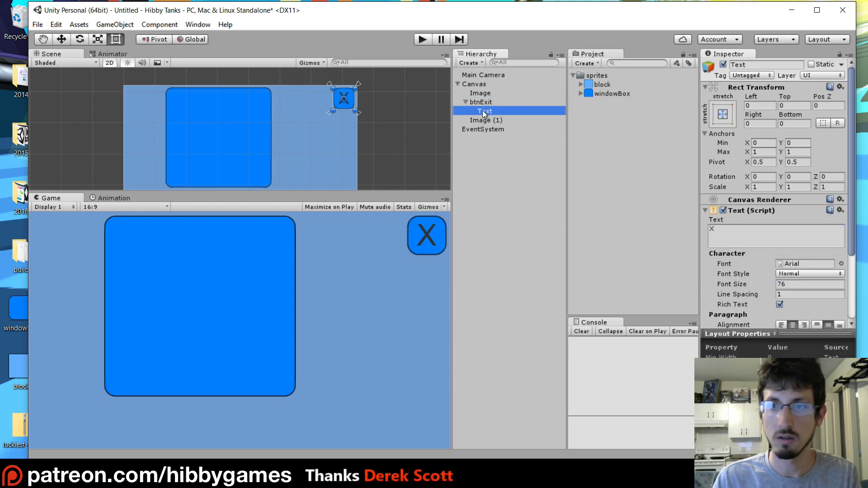
scroll(745, 270, "down", 3)
scroll(746, 269, "down", 2)
left_click(794, 278)
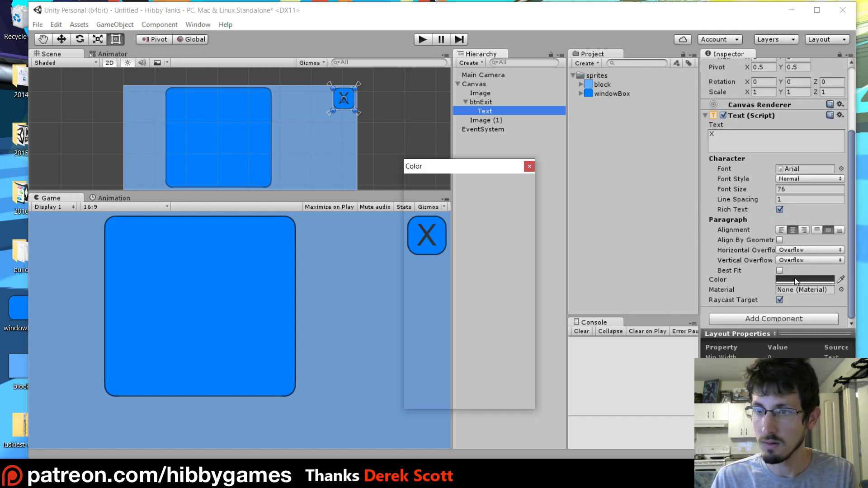
left_click(429, 284)
left_click_drag(429, 283, 362, 351)
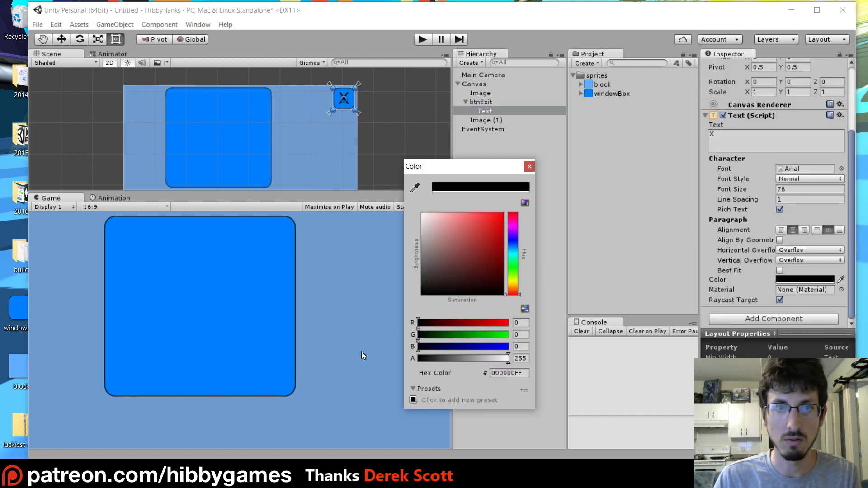
left_click(529, 168)
left_click(466, 103)
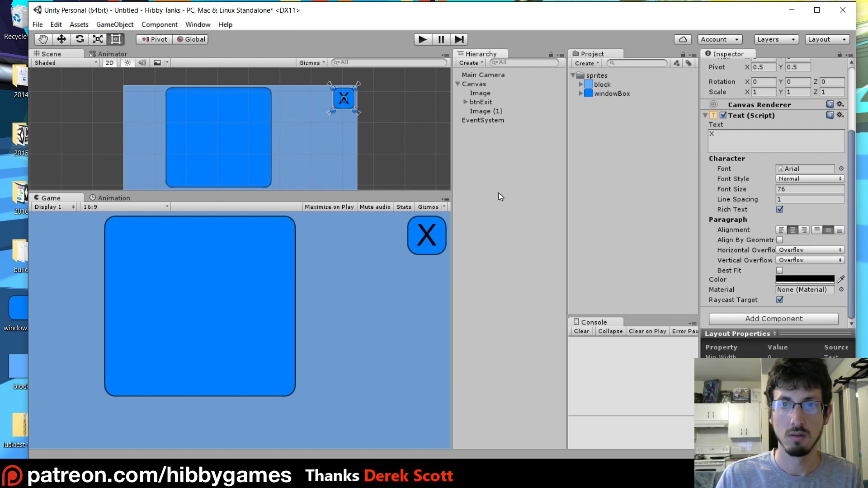
Shrink Image (1) to about 268 wide and 325 high and move it to the canvas's horizontal center
middle_click_drag(241, 127, 274, 124)
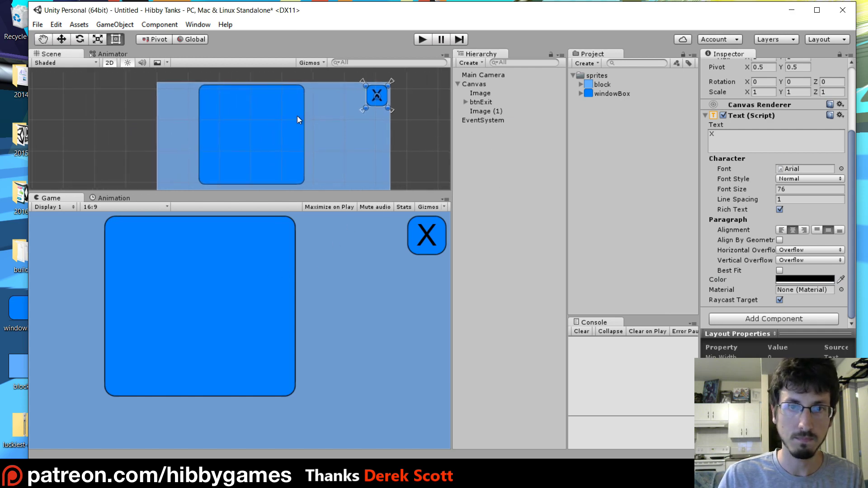
left_click(480, 92)
left_click(485, 109)
left_click_drag(256, 112, 269, 128)
left_click_drag(285, 174, 287, 145)
left_click_drag(221, 131, 280, 150)
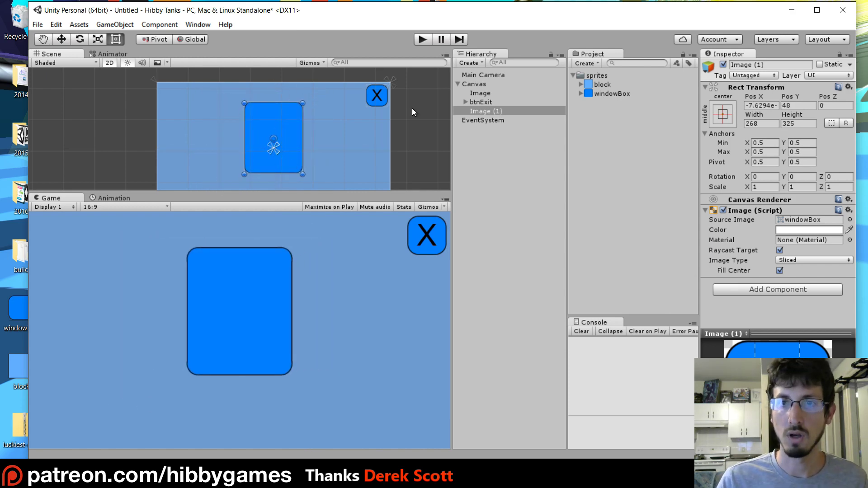
Center Image (1) on the canvas with the middle-center anchor preset and set its width to 380 and height to 215
left_click(723, 114)
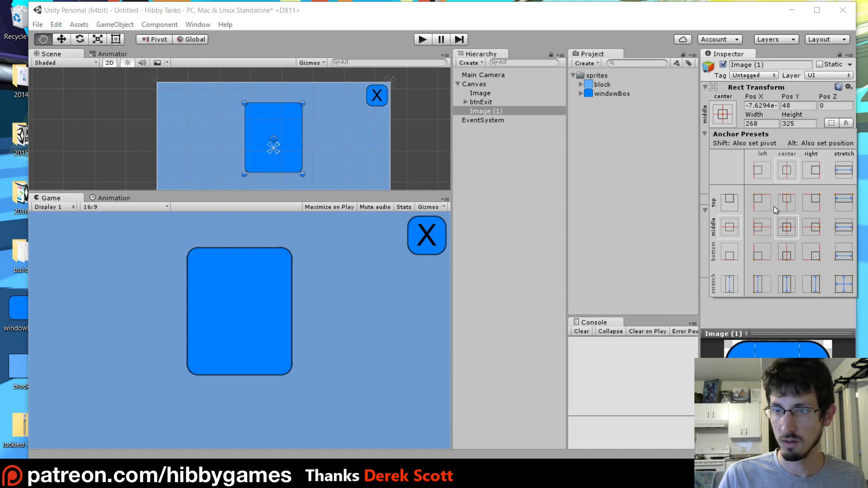
left_click(788, 228, "alt")
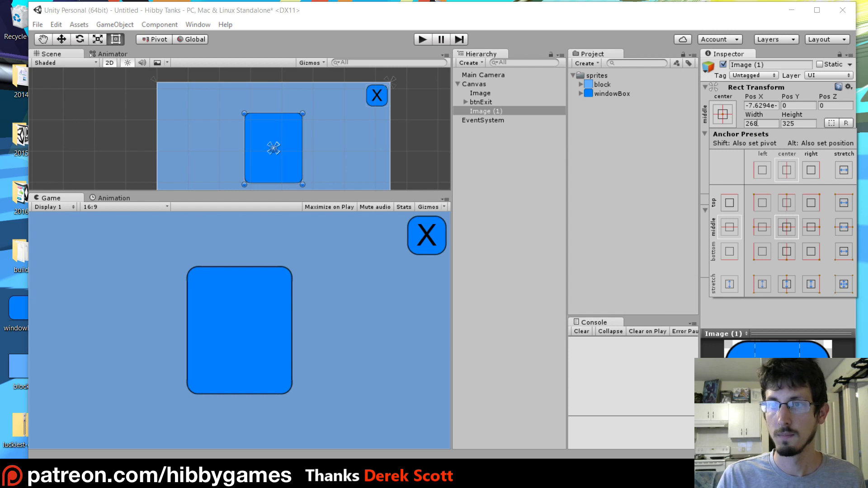
left_click(761, 123)
left_click(761, 124)
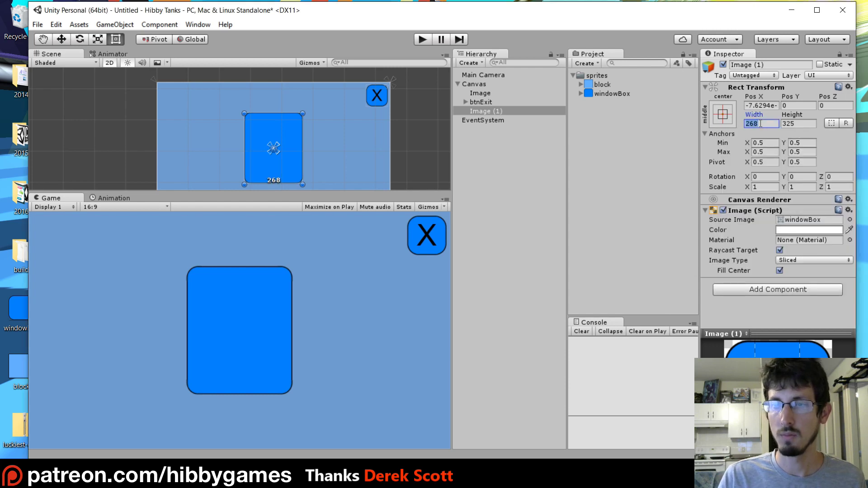
type("3")
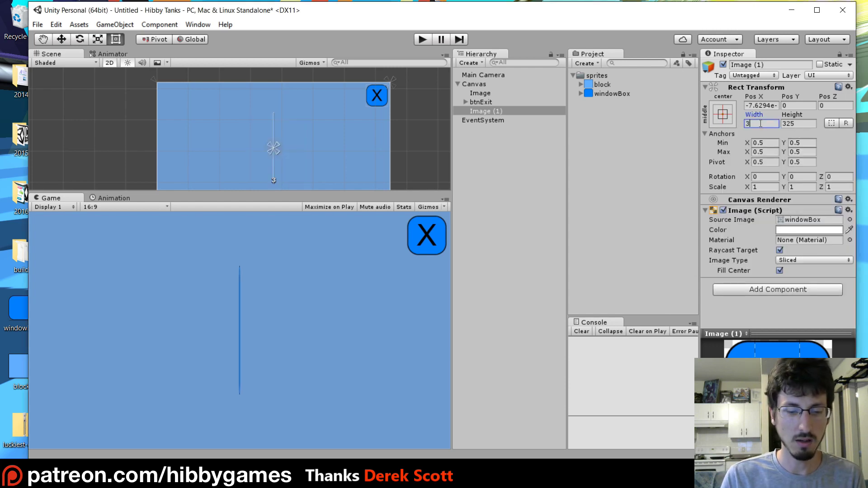
type("80")
left_click(813, 122)
type("21")
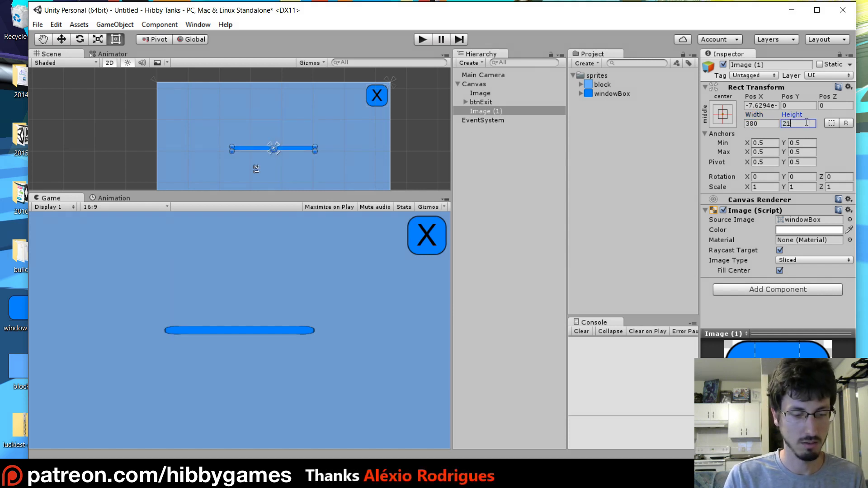
type("5")
left_click_drag(442, 198, 442, 190)
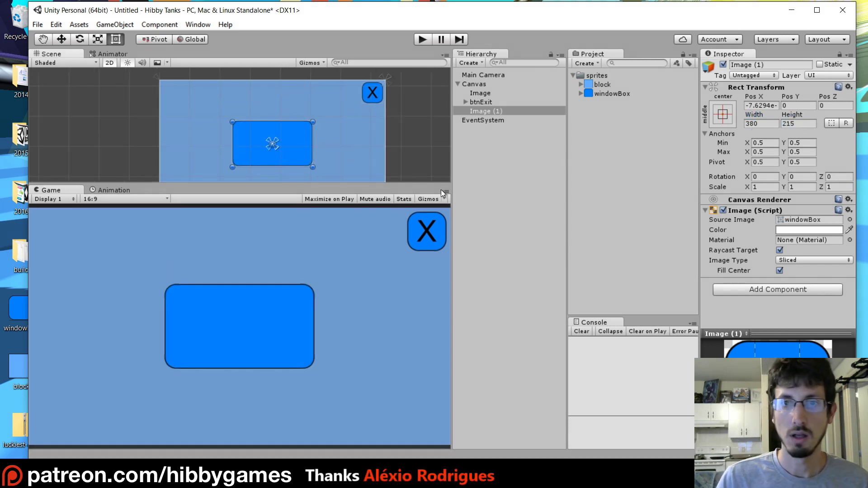
Rename Image (1) as chosenTank
left_click(480, 113)
left_click(482, 111)
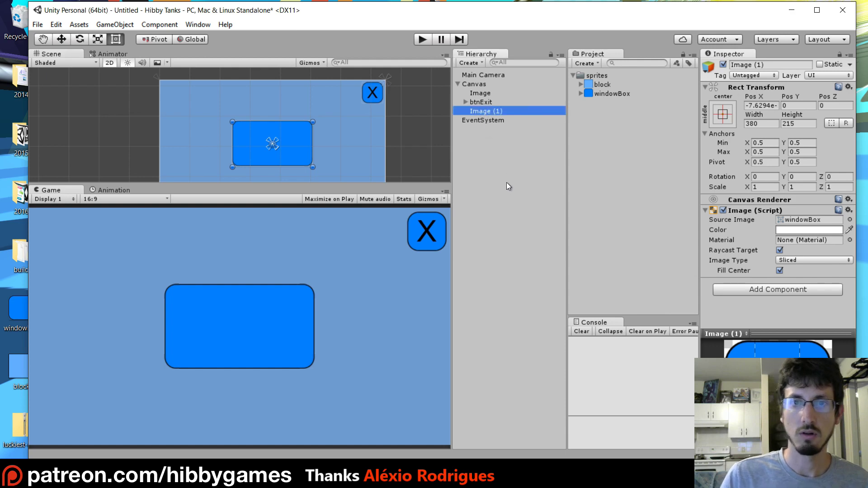
type("chos")
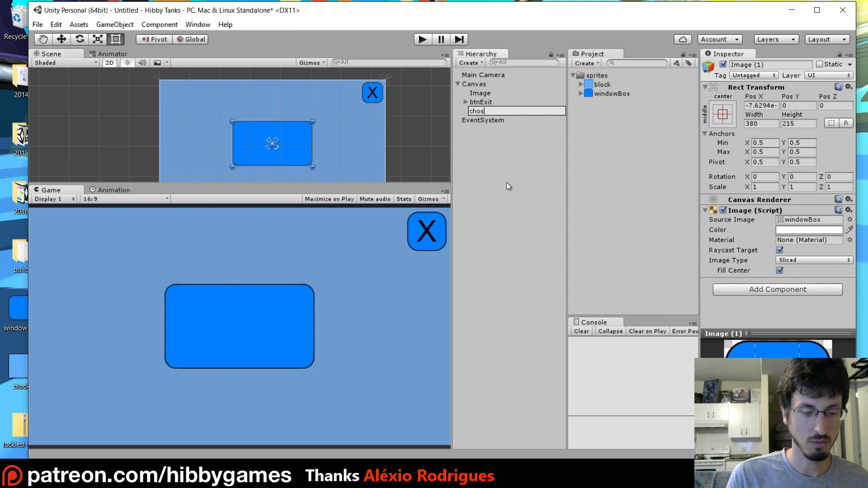
type("enTank")
key("Return")
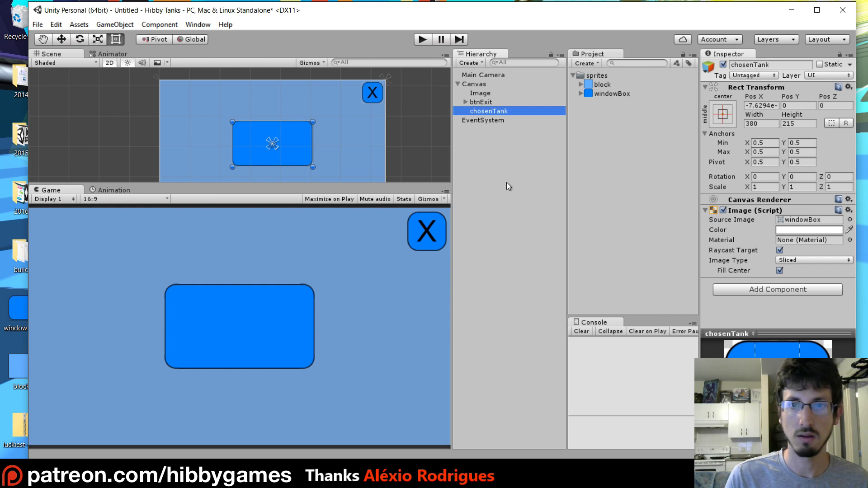
Add a UI Image as a child of chosenTank and set its width and height to 208
right_click(488, 113)
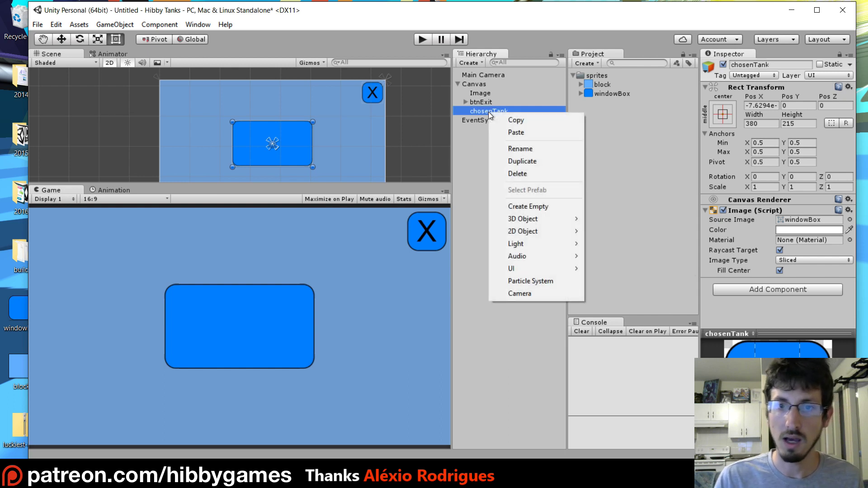
mouse_move(522, 270)
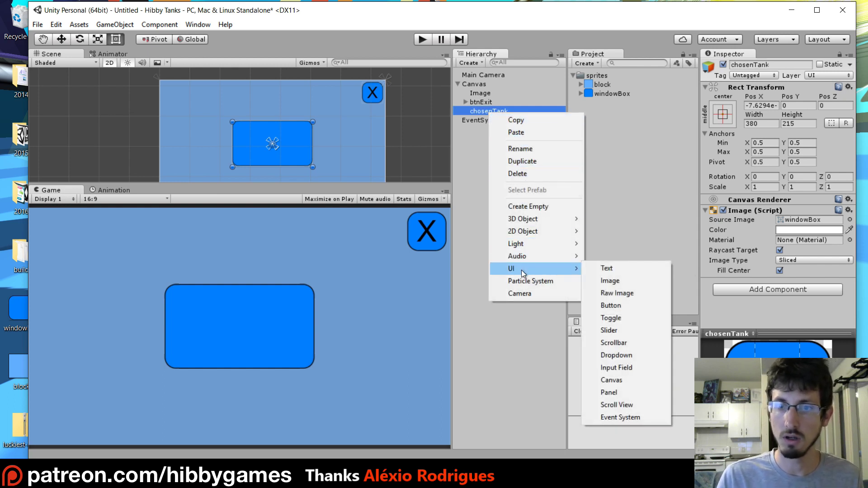
left_click(619, 281)
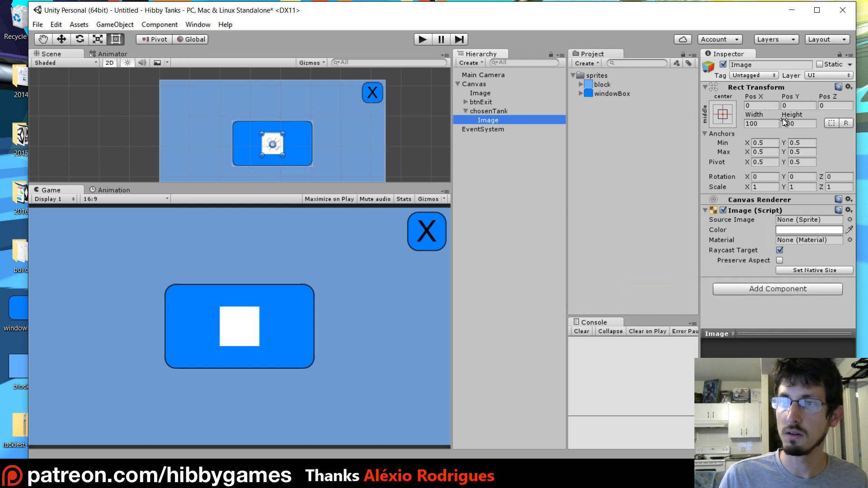
left_click(761, 124)
type("208")
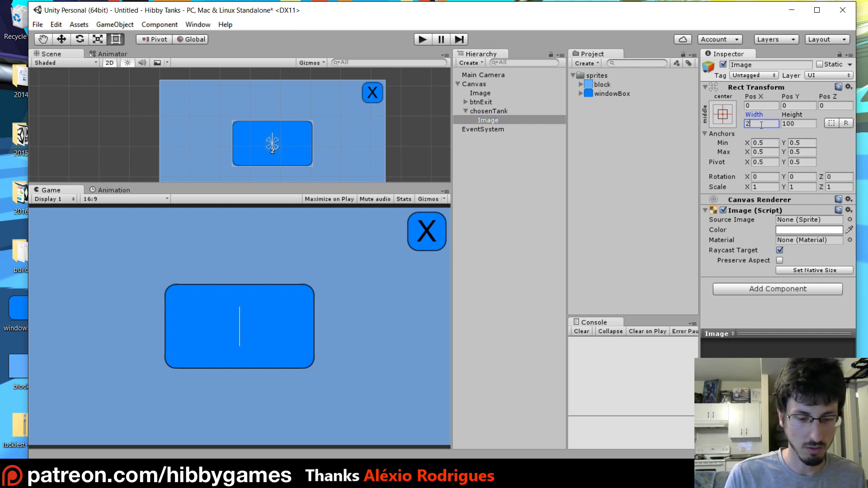
left_click(796, 123)
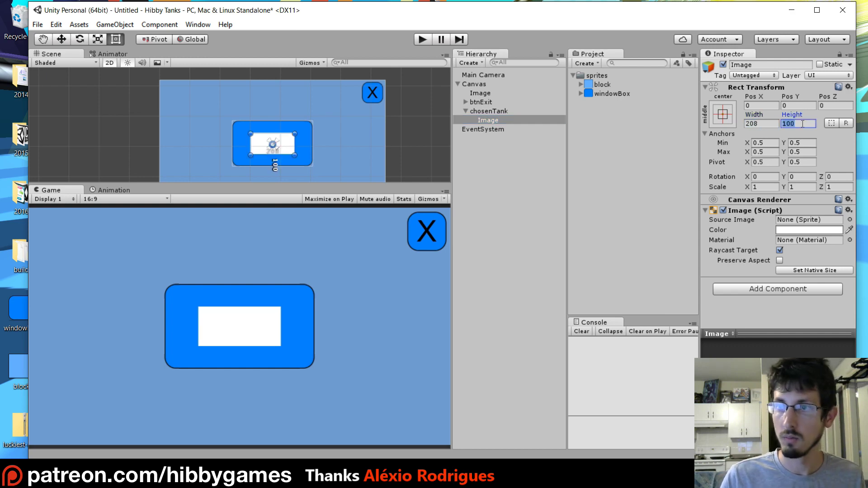
type("208")
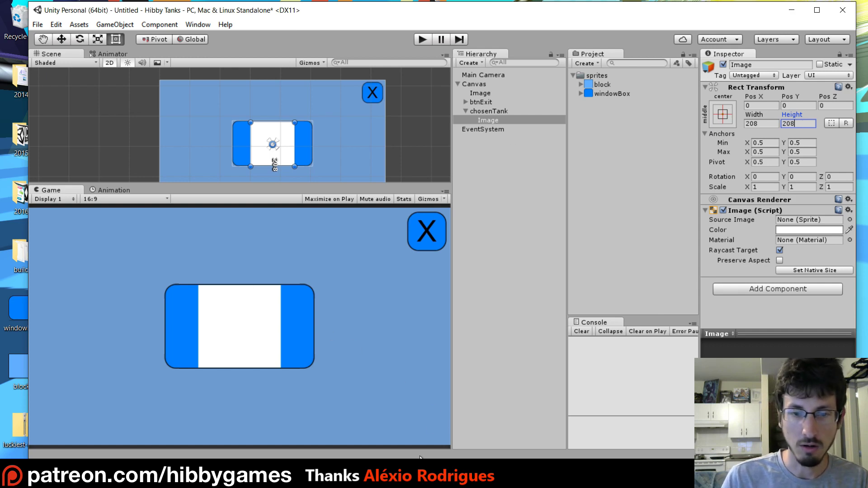
Switch to Affinity Designer and delete the light blue rounded rectangle from the open document
key("alt+Tab")
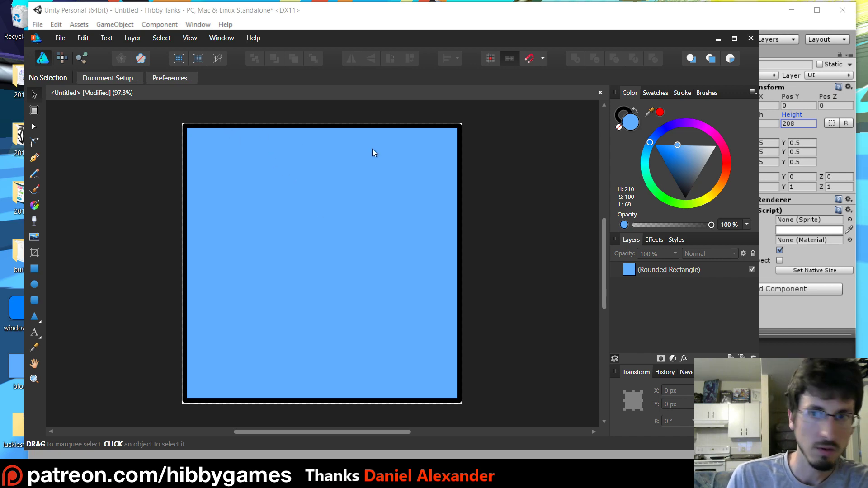
left_click(300, 141)
key("Delete")
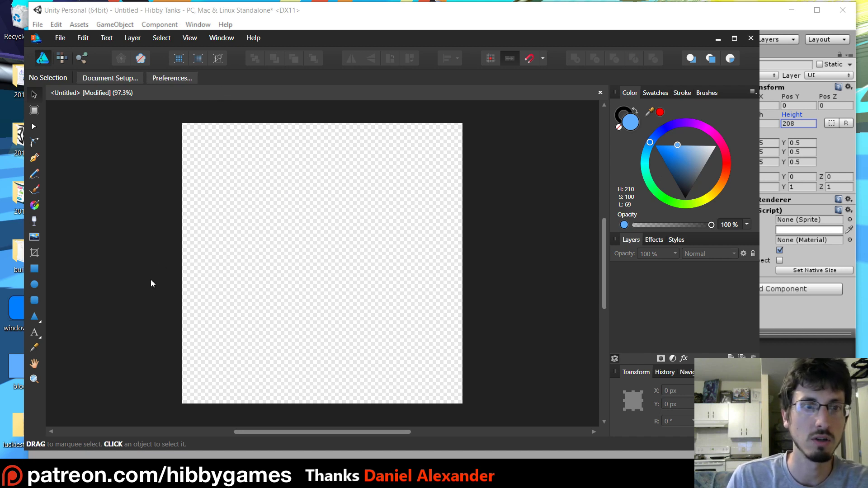
Create a new 512 by 512 px web document with a transparent background
key("ctrl+n")
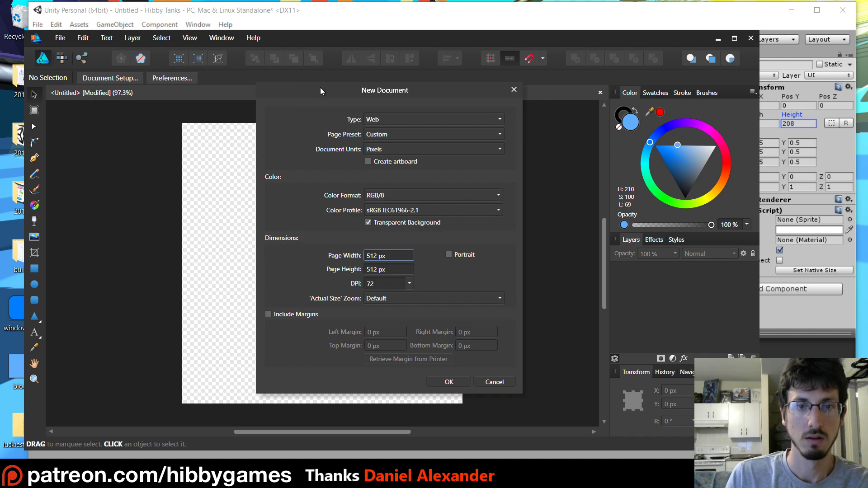
left_click(369, 223)
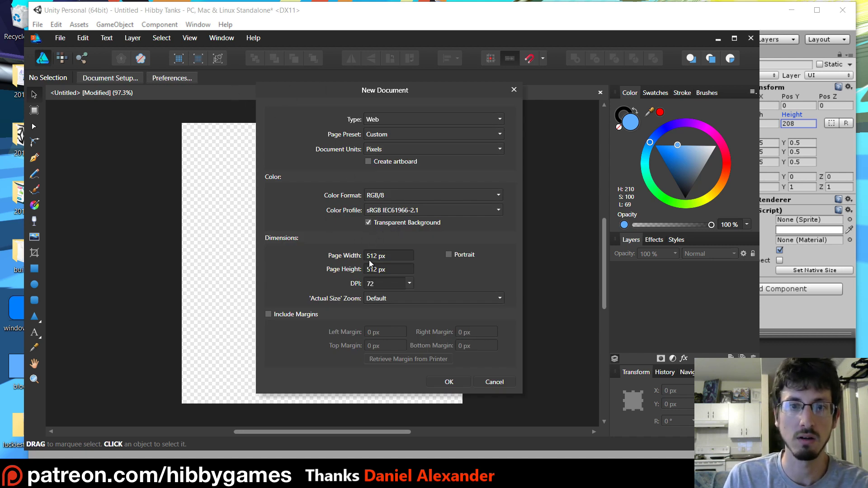
left_click(455, 383)
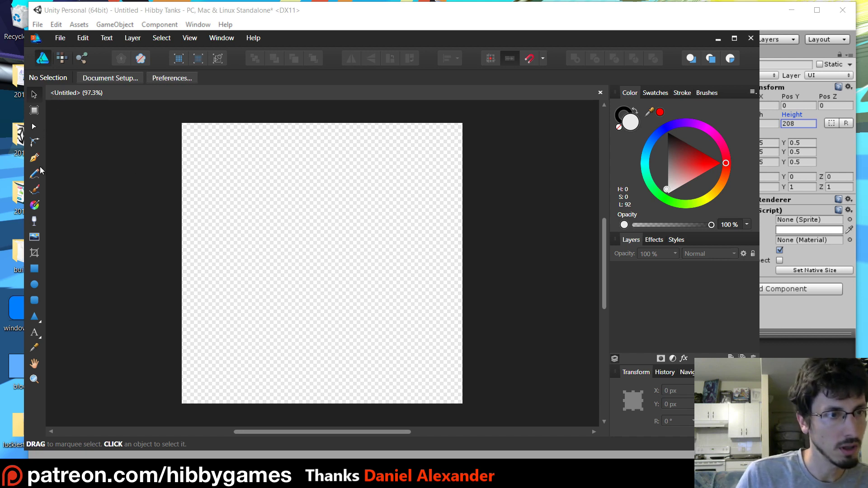
Draw a large bright green ellipse (H 123, S 100, L 52) with its bounding box starting at about X 92, Y 95 px
left_click(33, 288)
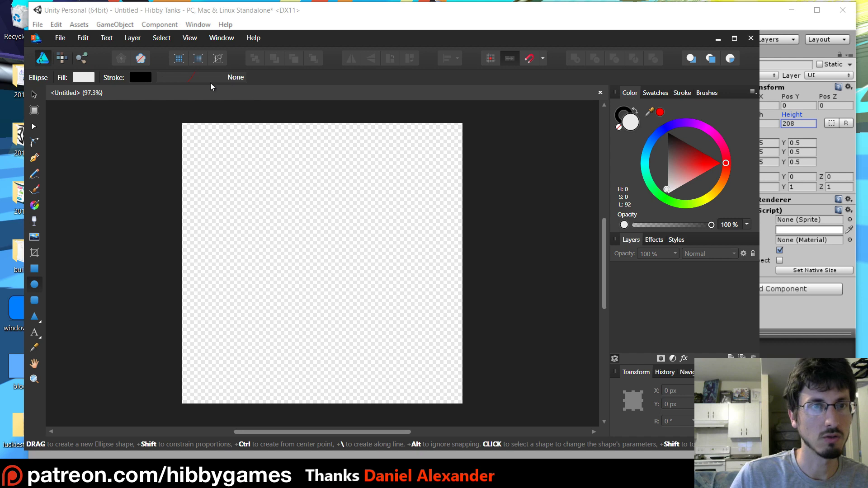
left_click(143, 77)
left_click(141, 77)
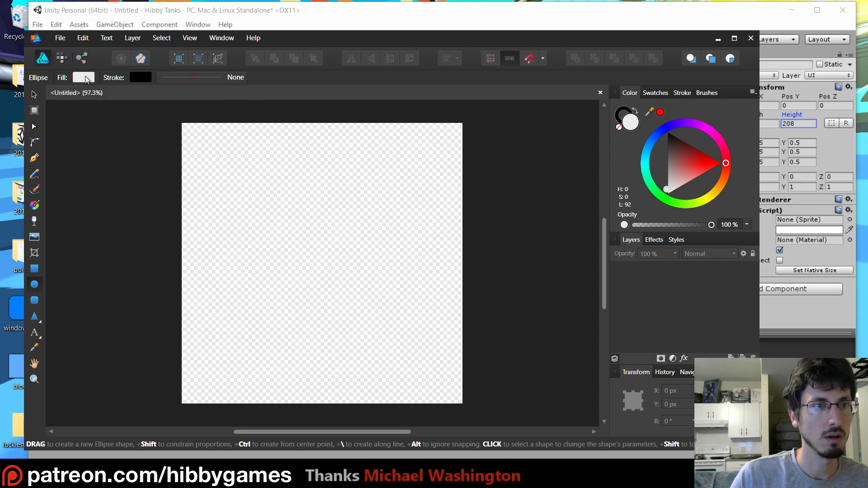
left_click(83, 77)
left_click_drag(70, 168, 68, 199)
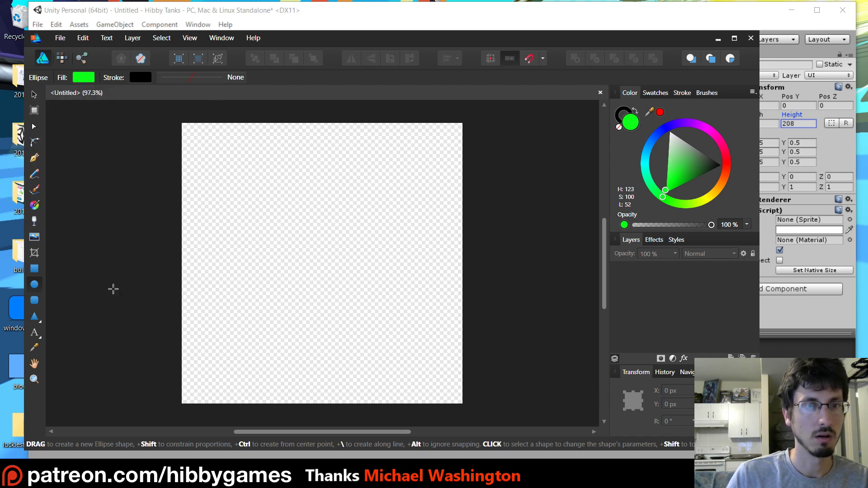
left_click_drag(233, 175, 425, 375)
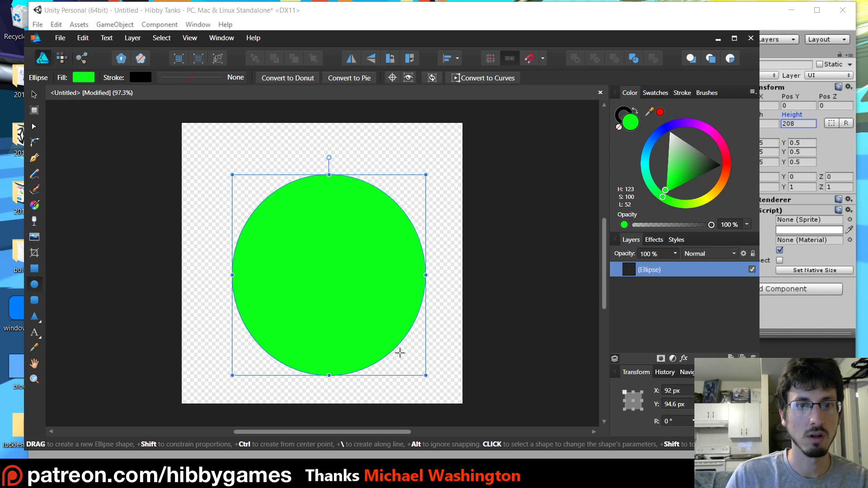
Give the green ellipse a solid black 6 pt outline
left_click(201, 83)
left_click(208, 99)
left_click_drag(206, 117, 212, 117)
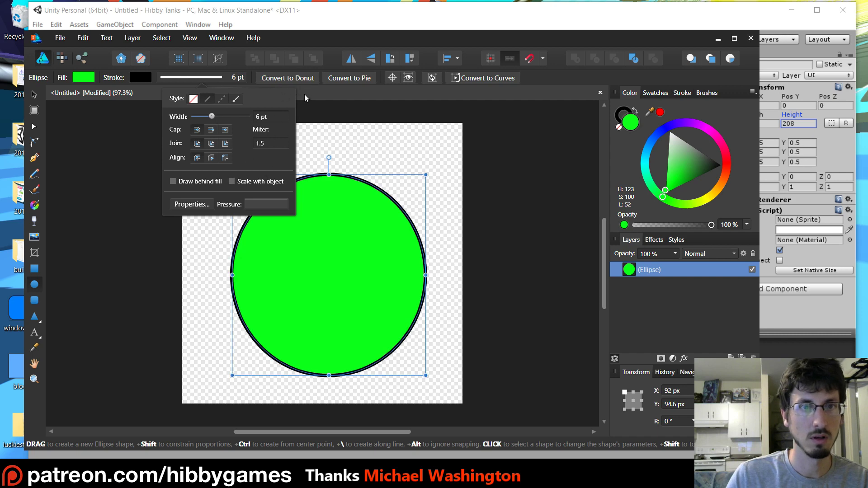
Move the green ellipse to about X 106, Y 79 px and convert it to curves
left_click(35, 96)
left_click_drag(295, 237, 329, 254)
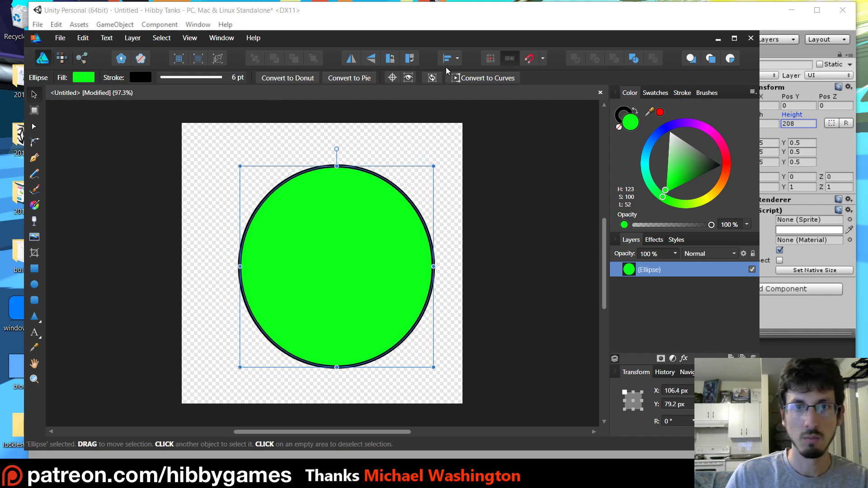
left_click(477, 80)
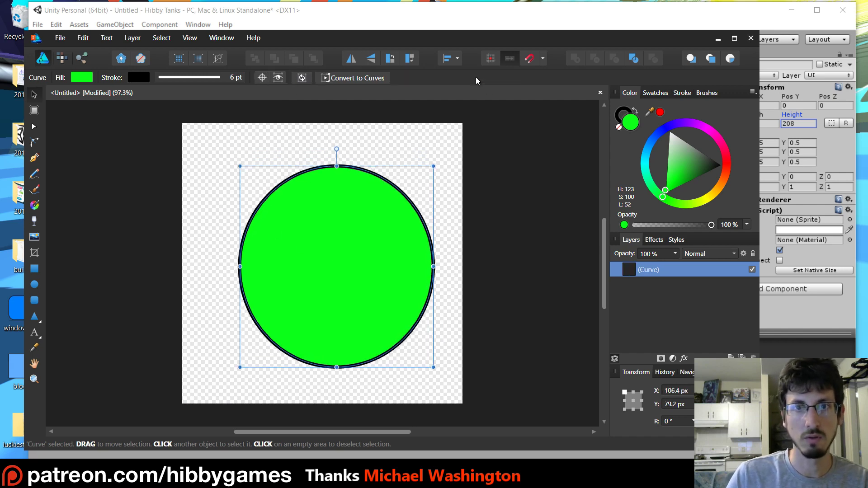
Move the ellipse's left node outward to about X 69, Y 259 px and remove that node
left_click(35, 129)
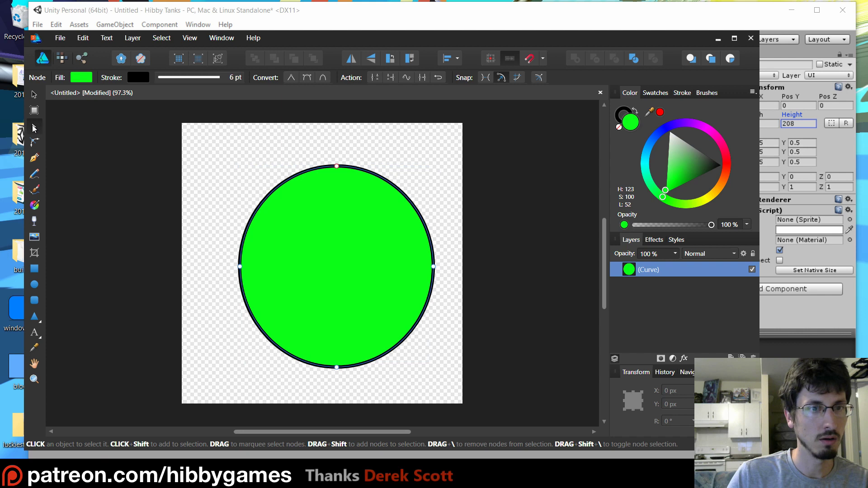
left_click(240, 267)
mouse_move(241, 212)
left_mouse_down()
mouse_move(202, 204)
mouse_move(384, 257)
mouse_move(220, 196)
mouse_move(235, 201)
left_mouse_up()
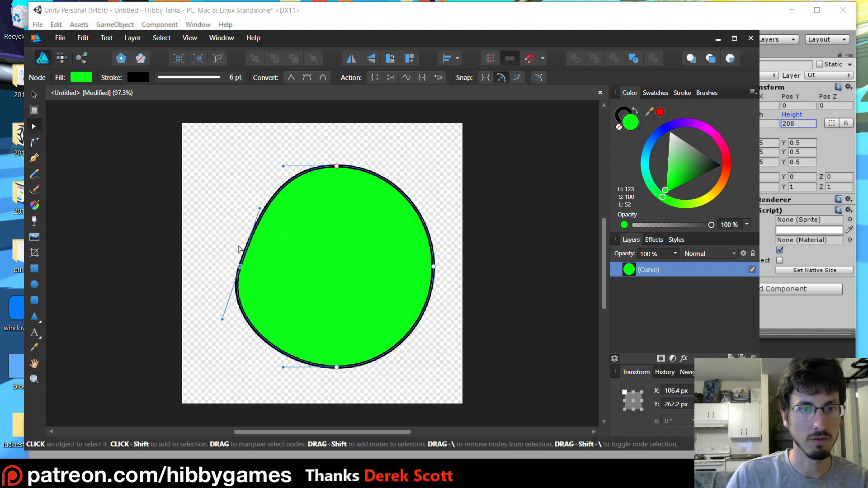
left_click_drag(240, 268, 221, 265)
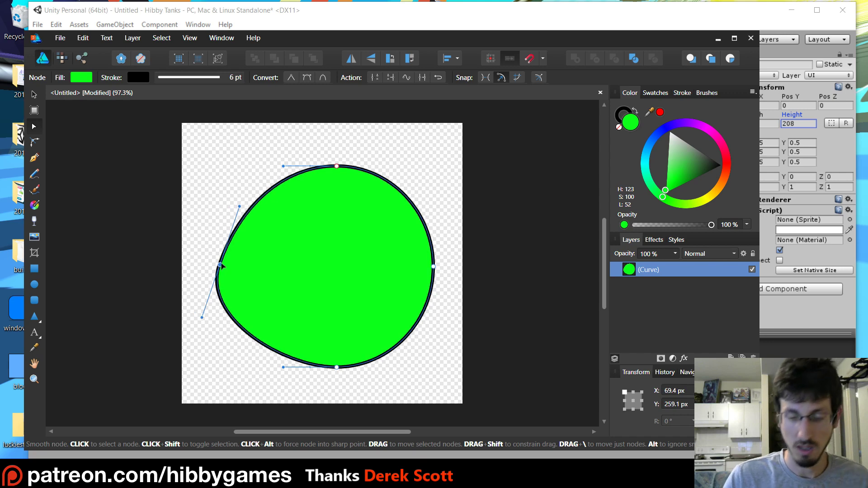
key("ctrl+z")
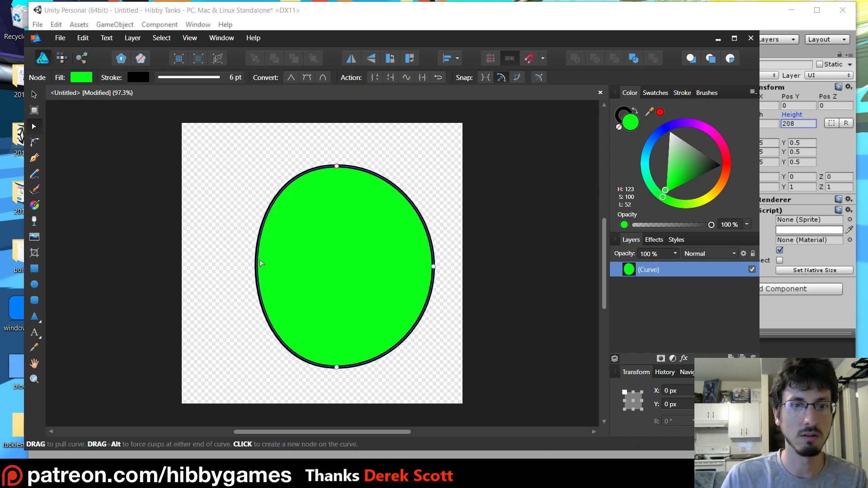
Add three nodes along the green shape's left edge and pull its upper node down to about X 266, Y 221 px
left_click_drag(274, 195, 237, 178)
left_click_drag(244, 292, 298, 262)
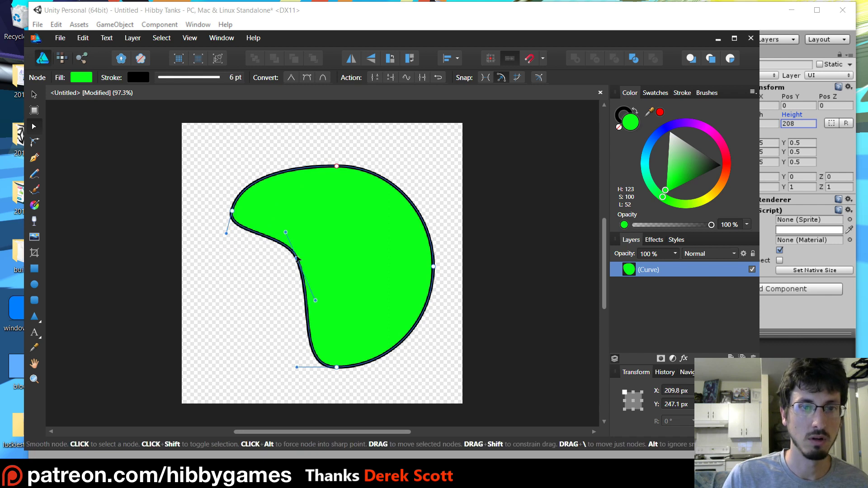
left_click_drag(310, 322, 232, 303)
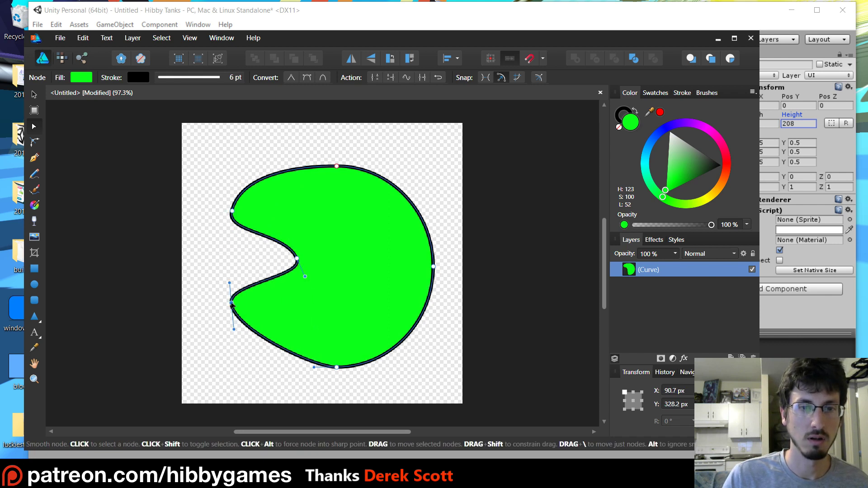
left_click_drag(298, 262, 220, 271)
left_click_drag(337, 166, 328, 245)
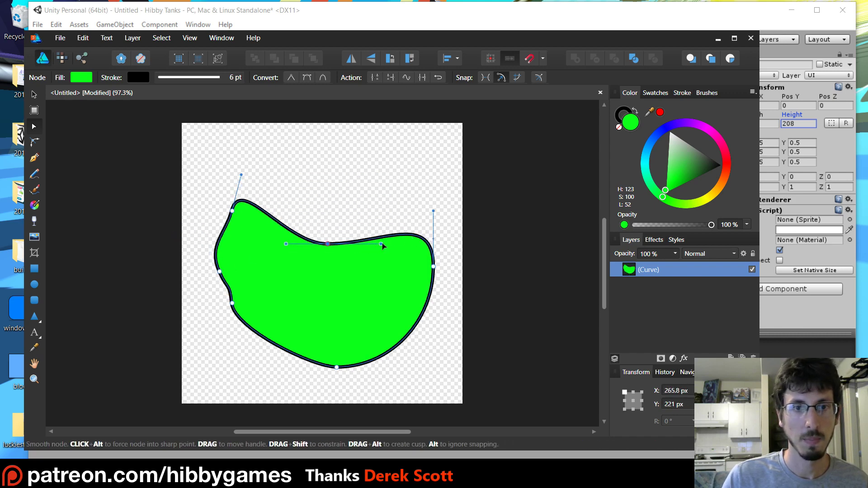
left_click_drag(382, 244, 379, 234)
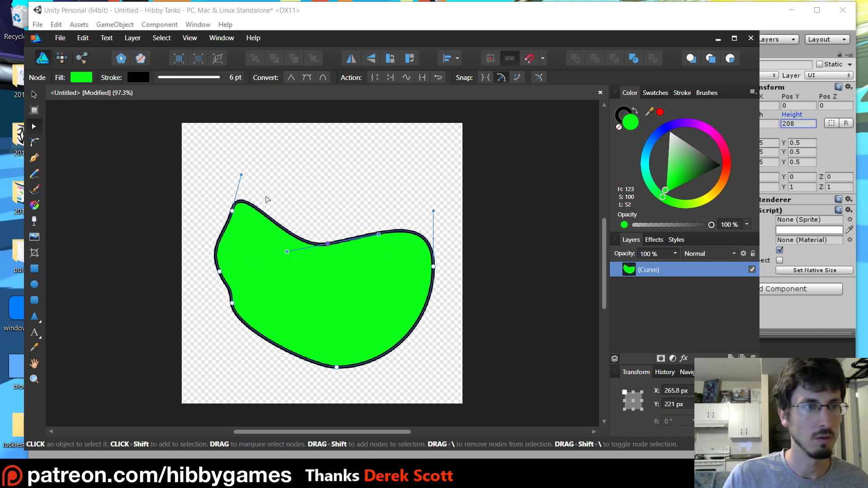
Paint a pair of glasses on the green shape with a 16 px black vector brush and adjust the left lens's nodes
left_click(35, 190)
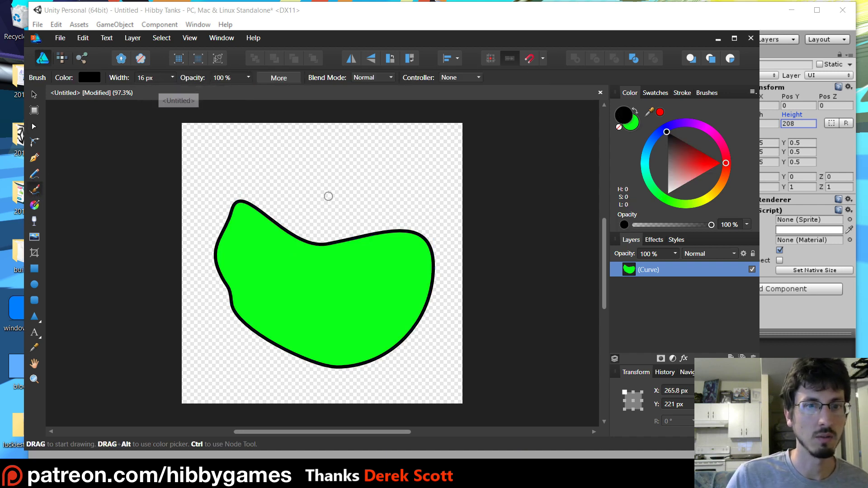
mouse_move(280, 257)
left_mouse_down()
mouse_move(342, 267)
mouse_move(394, 252)
mouse_move(414, 288)
mouse_move(361, 311)
mouse_move(330, 272)
mouse_move(332, 282)
mouse_move(284, 306)
mouse_move(265, 281)
mouse_move(277, 256)
left_mouse_up()
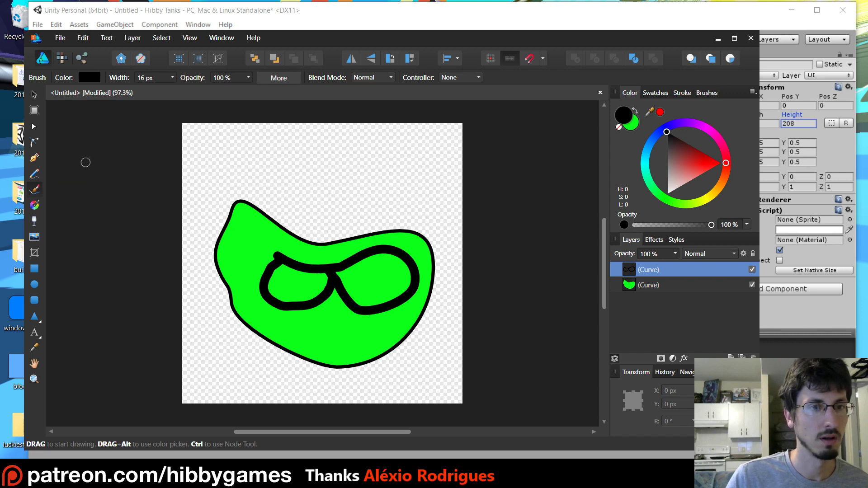
left_click(34, 126)
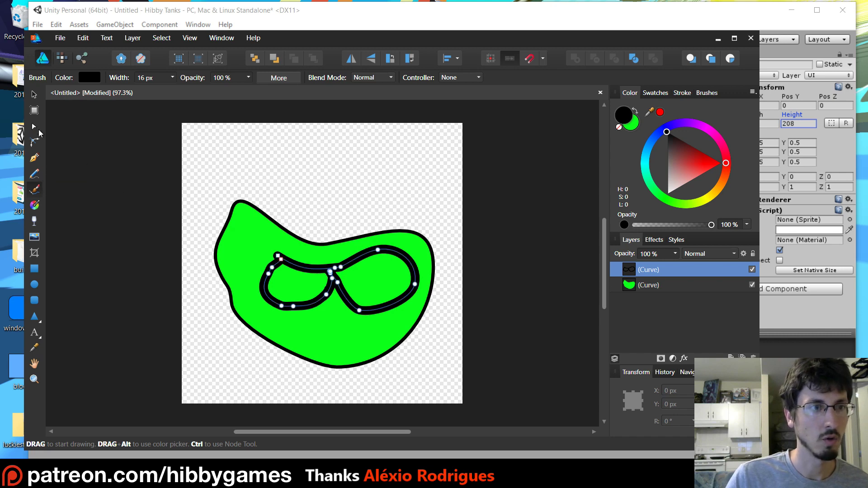
left_click(272, 268)
mouse_move(273, 271)
left_mouse_down()
mouse_move(260, 247)
mouse_move(264, 260)
mouse_move(270, 256)
left_mouse_up()
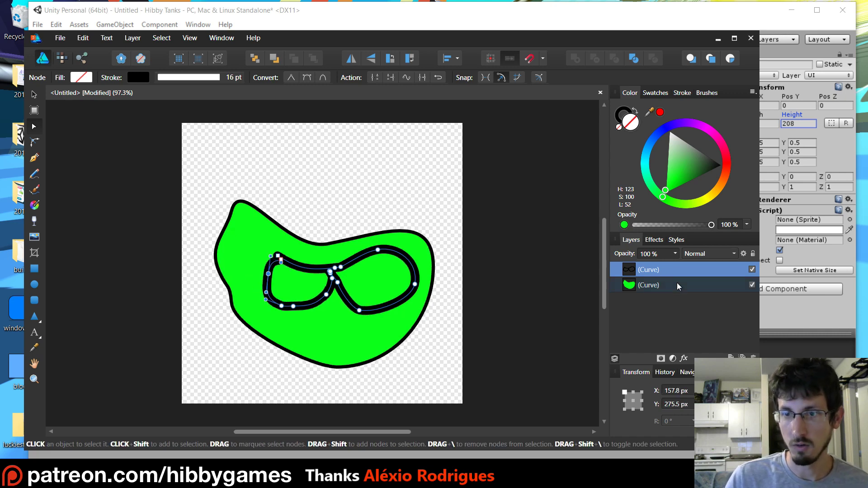
mouse_move(676, 276)
left_mouse_down()
mouse_move(672, 300)
mouse_move(677, 269)
left_mouse_up()
Draw a white ellipse without an outline over the left lens, with its bounding box starting at about X 133, Y 243 px
left_click(34, 285)
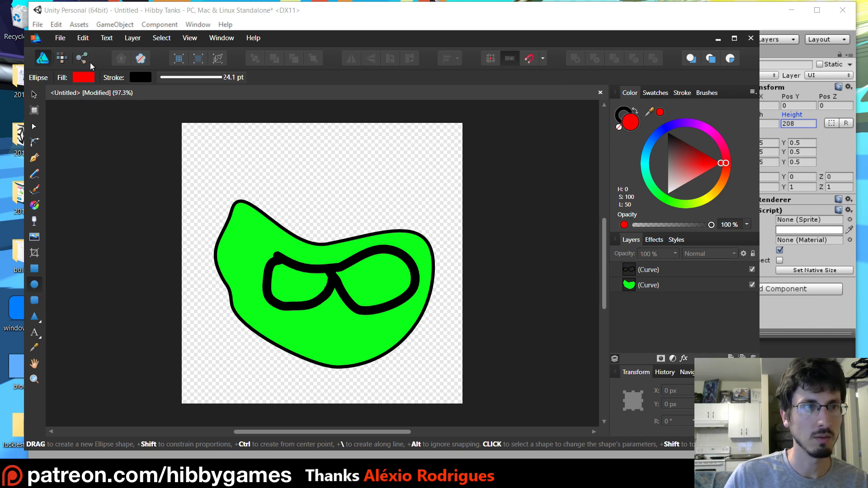
left_click(84, 78)
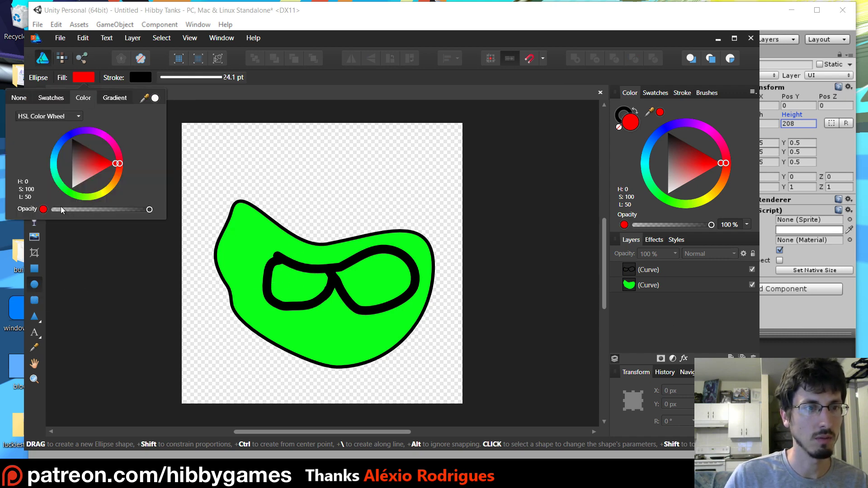
mouse_move(153, 213)
left_mouse_down()
mouse_move(39, 210)
mouse_move(149, 209)
left_mouse_up()
left_click_drag(116, 164, 60, 211)
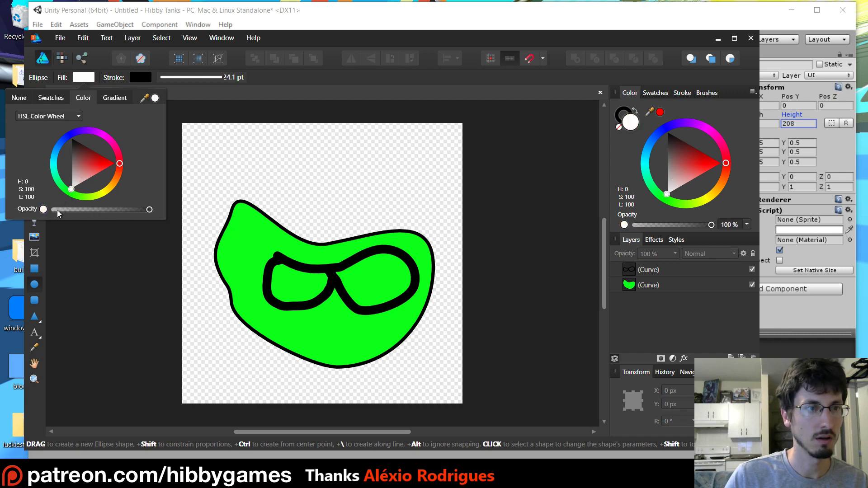
left_click(189, 79)
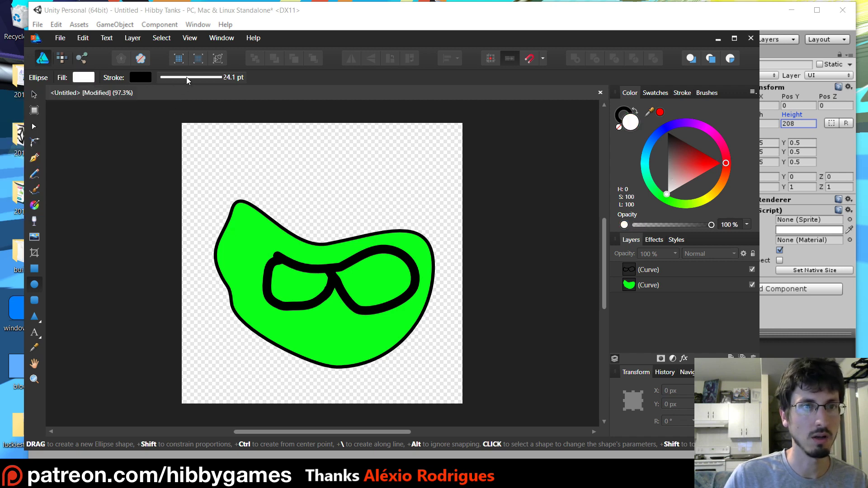
left_click(195, 99)
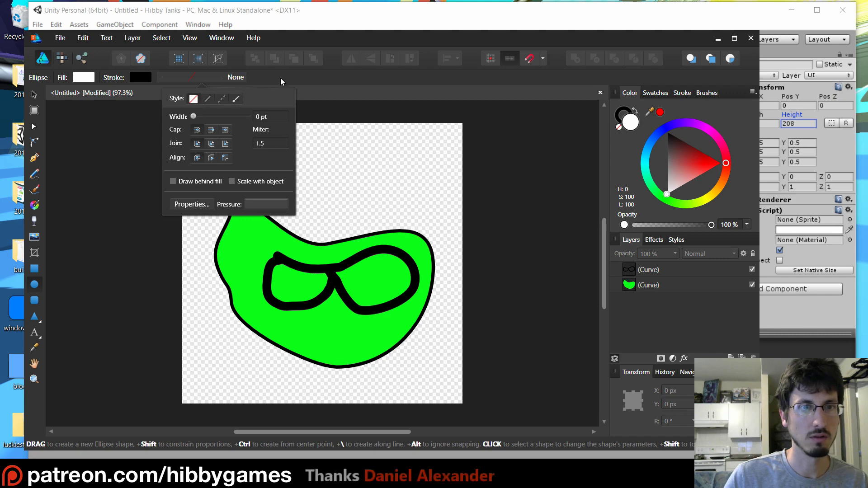
left_click_drag(255, 256, 335, 316)
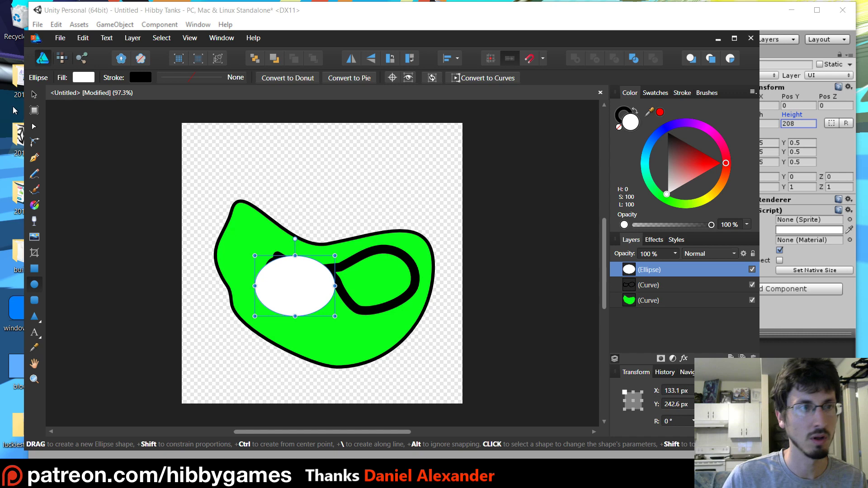
Convert the white ellipse to curves fitted to the left lens and nest it inside the black glasses curve
left_click(34, 94)
left_click(35, 127)
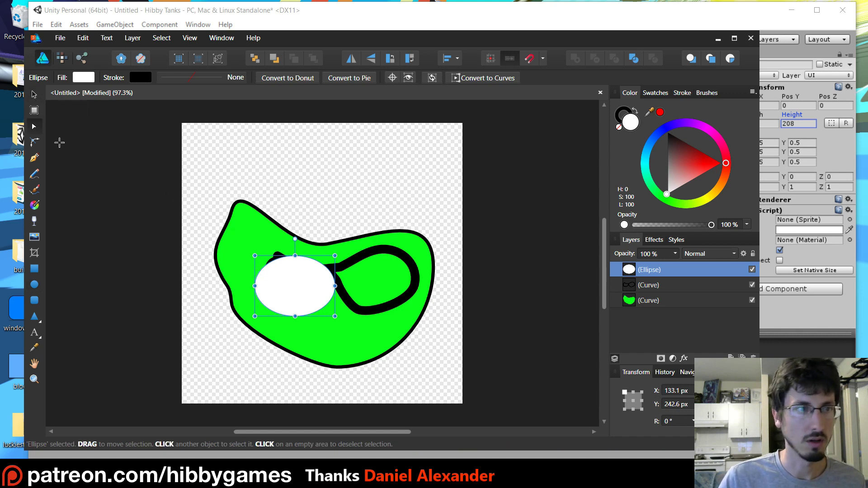
left_click(480, 78)
left_click_drag(254, 287, 291, 265)
left_click_drag(334, 286, 332, 287)
left_click_drag(295, 316, 297, 309)
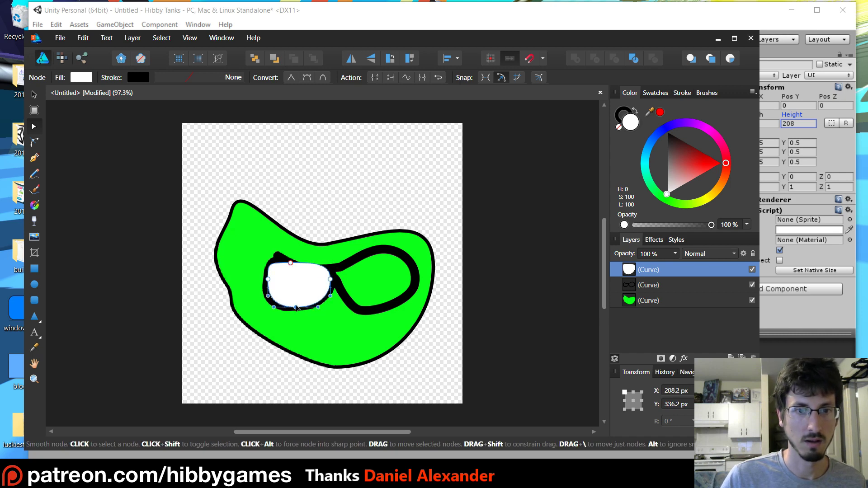
left_click_drag(640, 270, 642, 290)
left_click(329, 202)
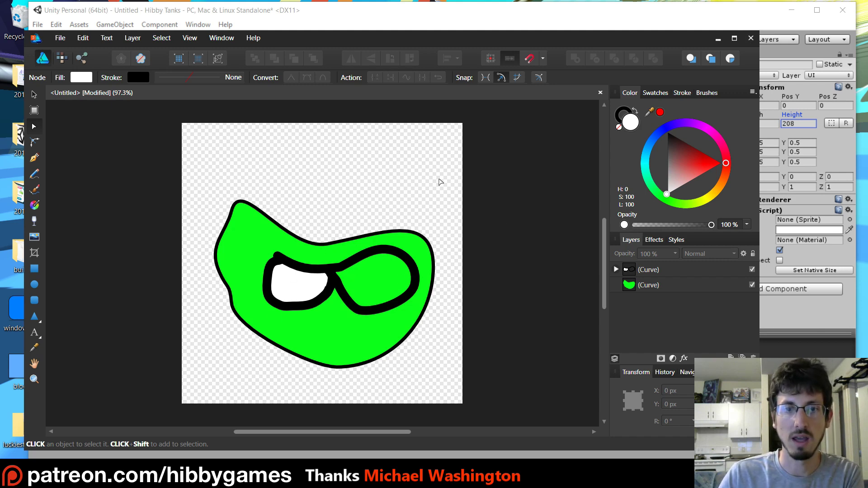
Close the practice drawing without saving it and show the desktop
left_click(751, 39)
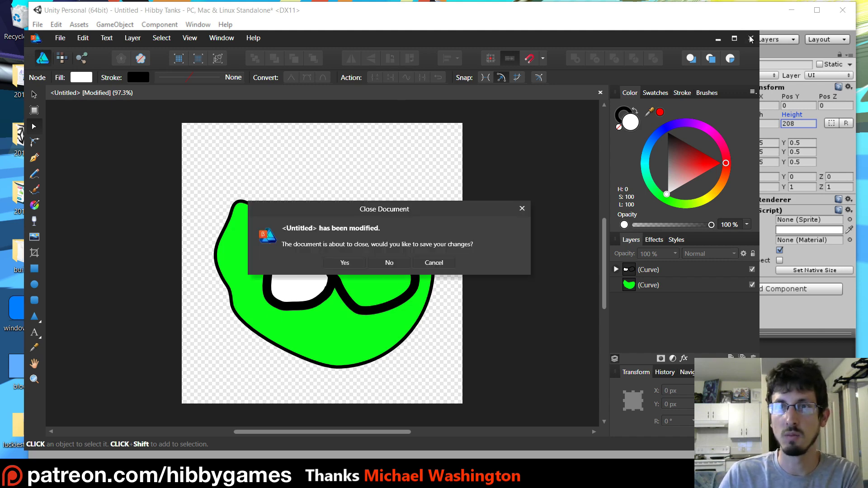
left_click(371, 263)
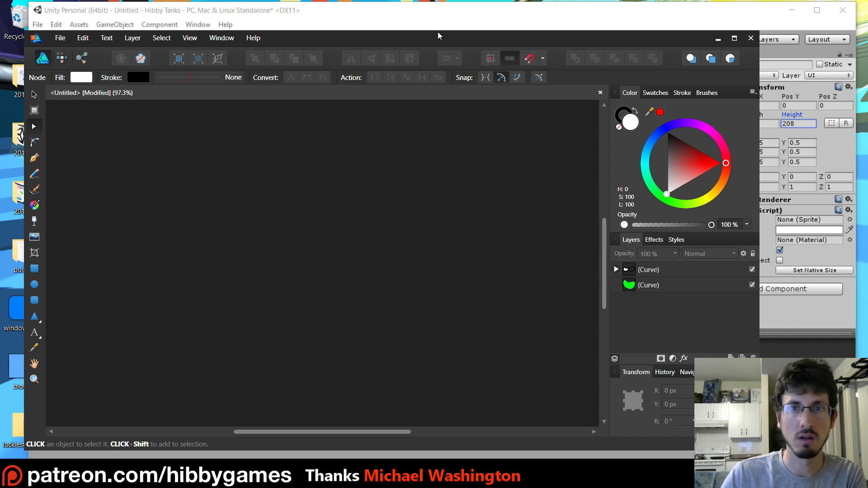
key("super+d")
View the finished tank3body and tank3cannon images from the desktop and close each one
double_click(69, 304)
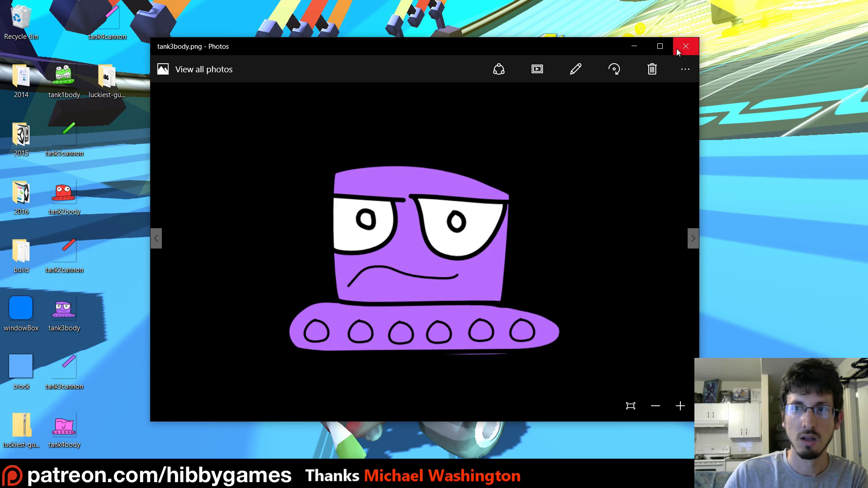
left_click(684, 45)
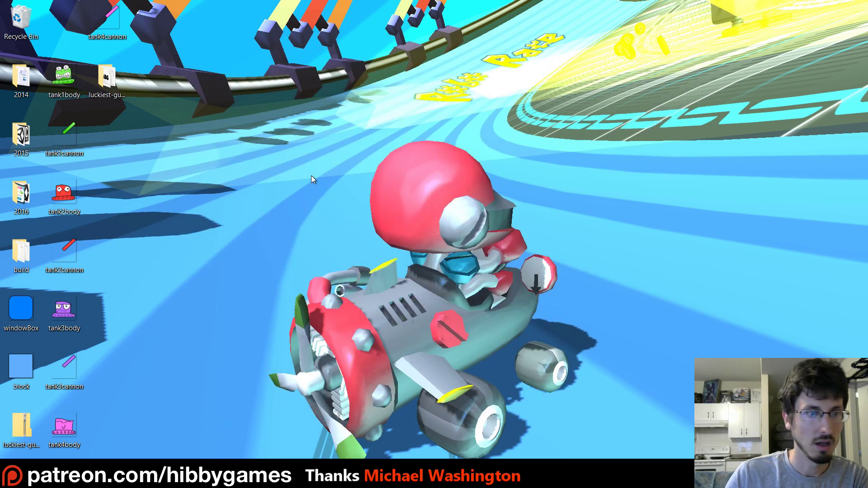
double_click(64, 370)
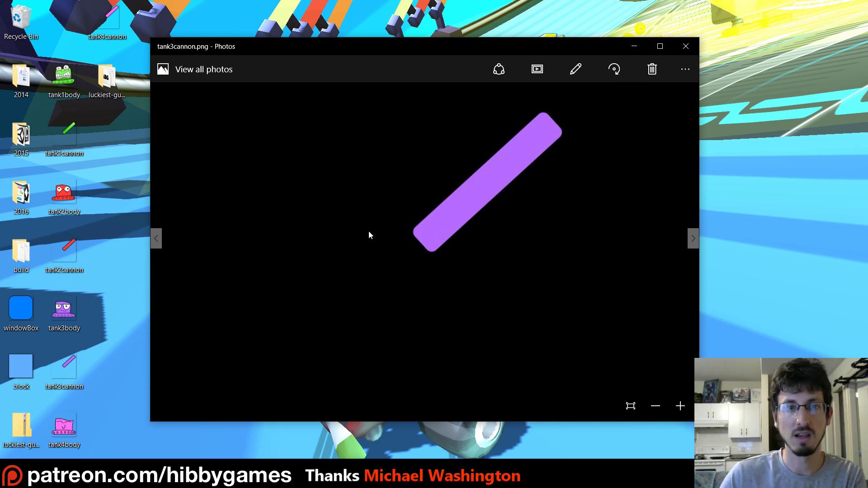
left_click(686, 46)
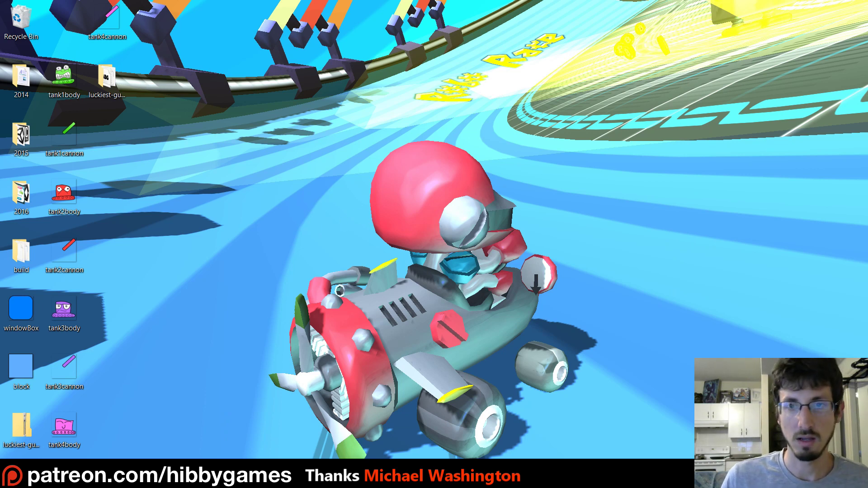
Switch to Unity and import the body and cannon images of tanks 1 to 4 from the desktop into the sprites folder
mouse_move(518, 480)
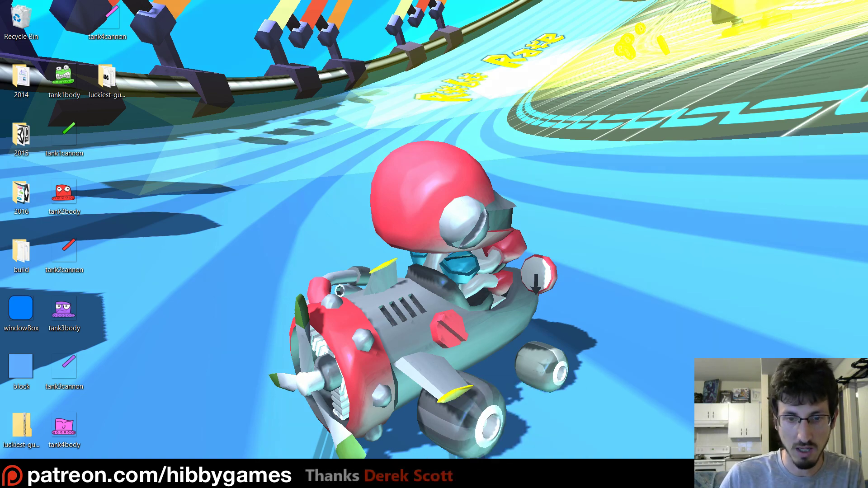
mouse_move(461, 479)
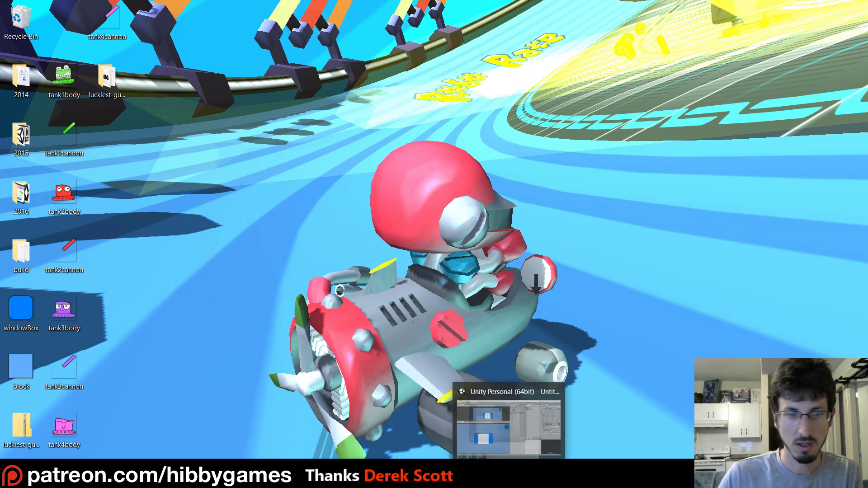
left_click(505, 479)
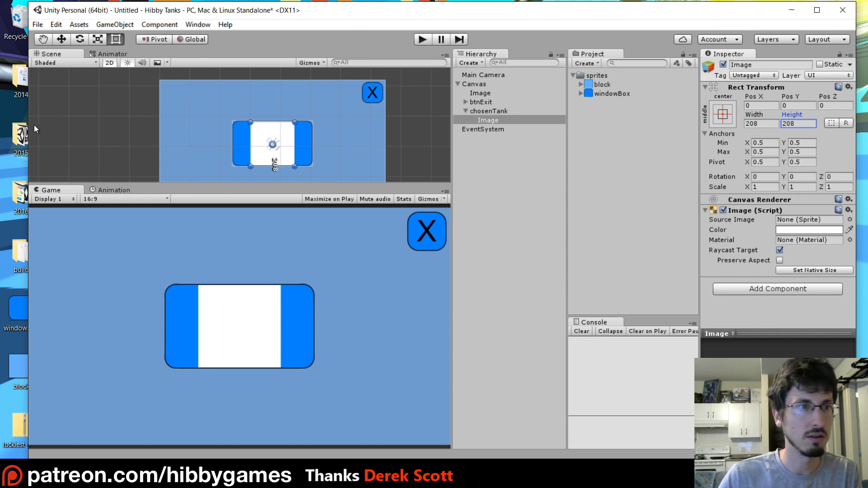
left_click_drag(29, 125, 142, 126)
left_click_drag(100, 436, 111, 53)
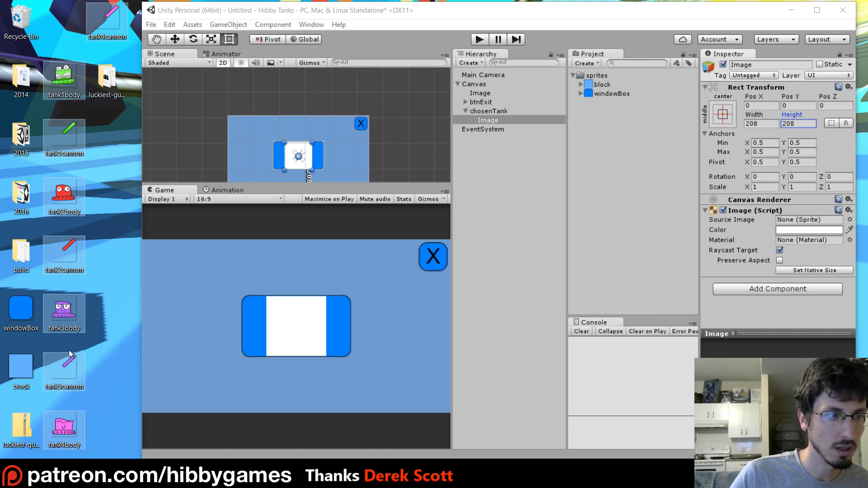
left_click_drag(72, 316, 595, 80)
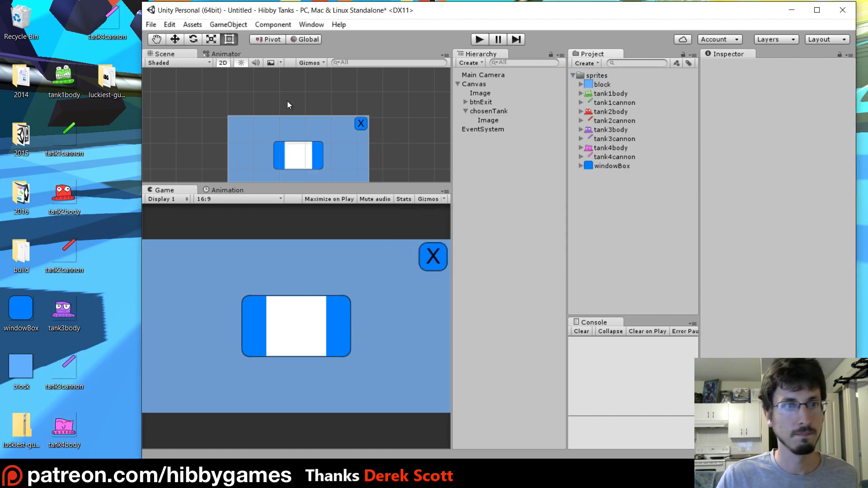
Check the import settings of the imported tank sprites and select the Image under chosenTank
double_click(308, 10)
left_click(526, 156)
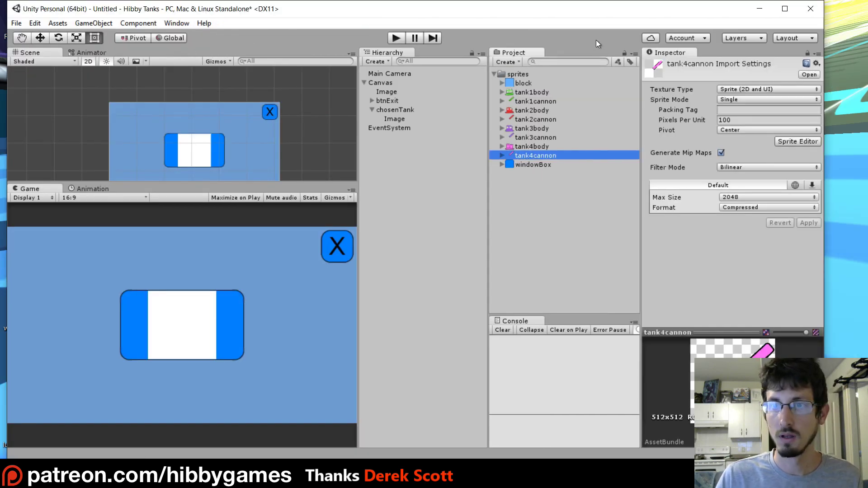
left_click_drag(550, 10, 565, 12)
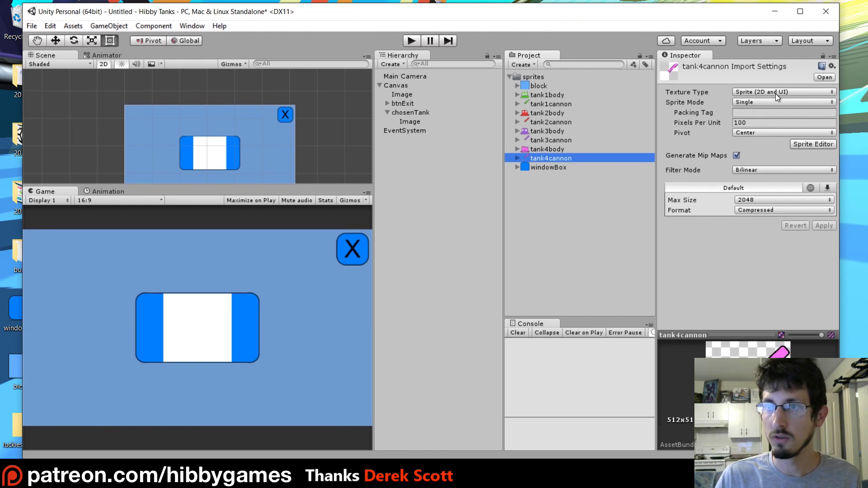
left_click(551, 141)
left_click(543, 122)
left_click(539, 113)
left_click(554, 201)
left_click(417, 121)
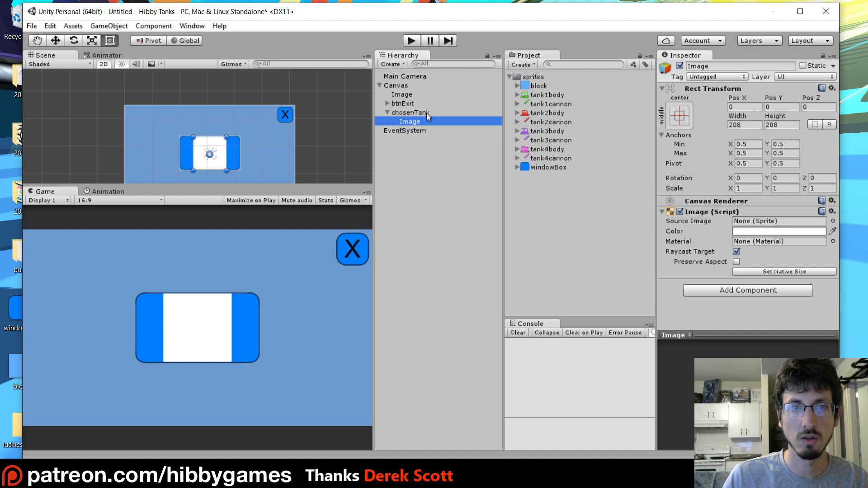
Assign the tank1body sprite as the source image of the Image under chosenTank and collapse chosenTank in the hierarchy
left_click_drag(552, 95, 765, 224)
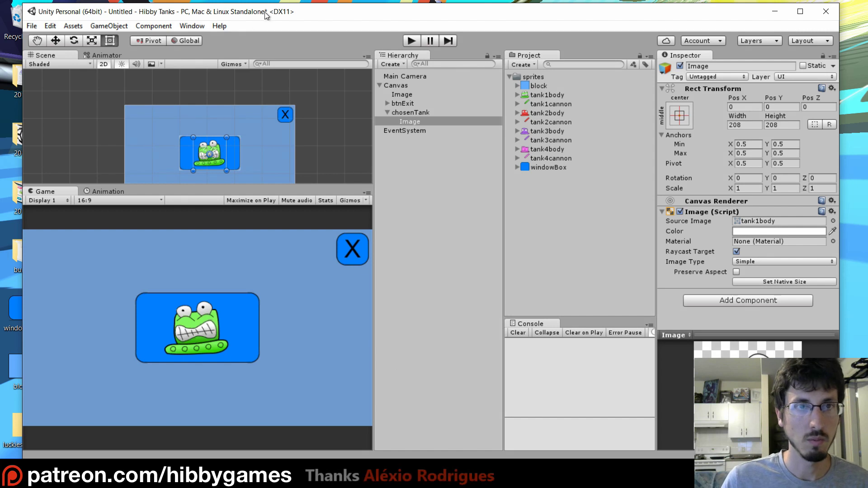
left_click_drag(378, 195, 384, 195)
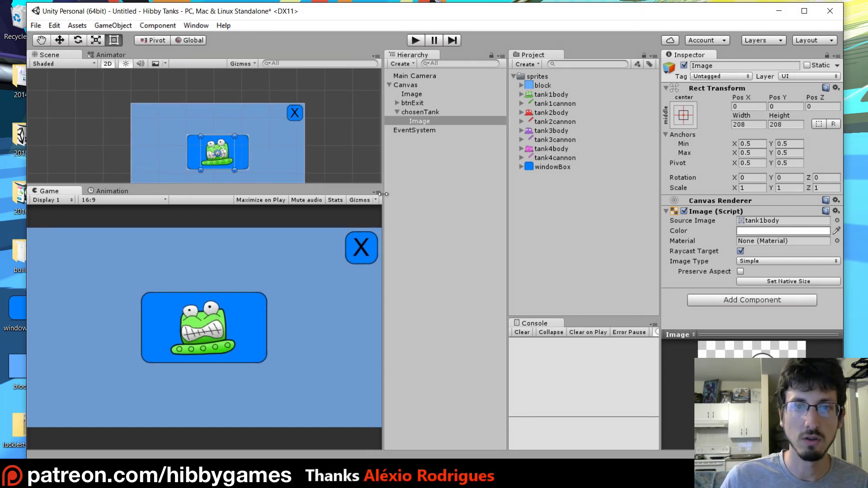
left_click(443, 135)
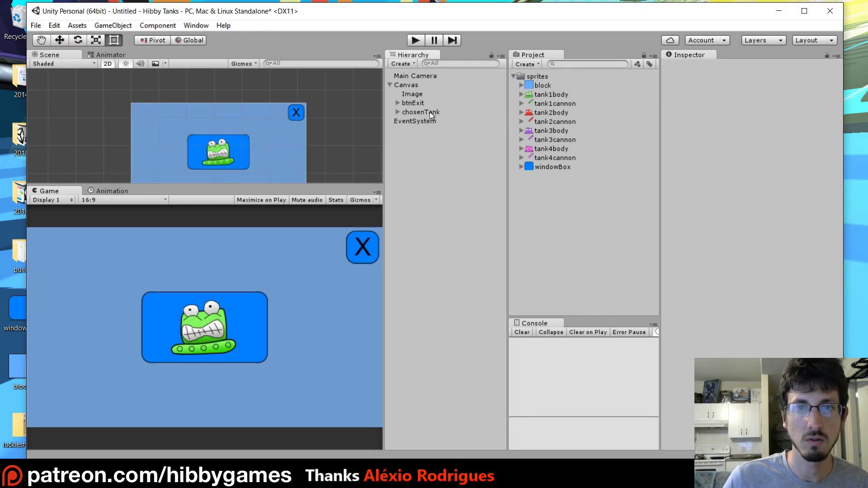
Add a UI Panel to the Canvas and shrink it to offsets of about left 344, top 426.5, right 308 and bottom 64.5
right_click(407, 85)
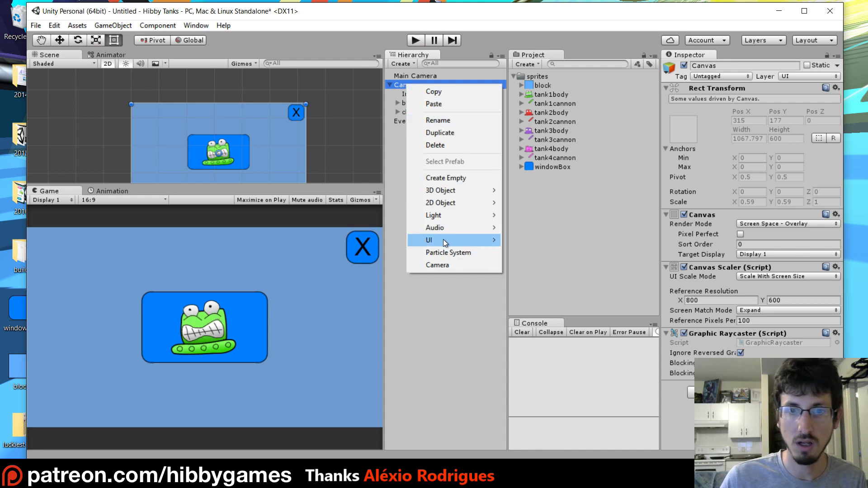
mouse_move(447, 240)
left_click(545, 364)
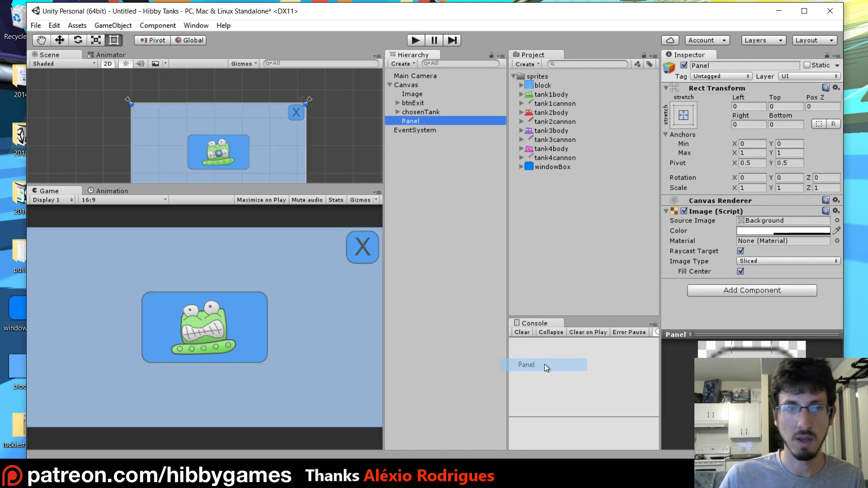
left_click(201, 117)
key("f")
left_click_drag(221, 78, 220, 141)
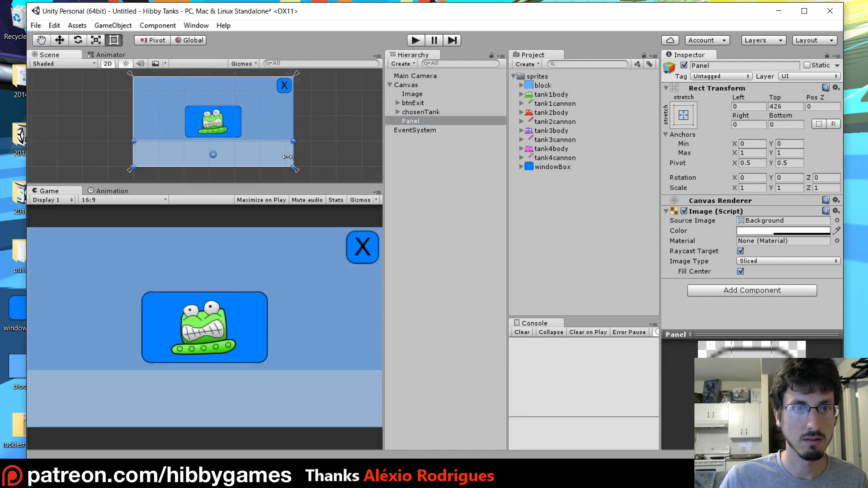
left_click_drag(287, 157, 247, 155)
left_click_drag(132, 154, 224, 158)
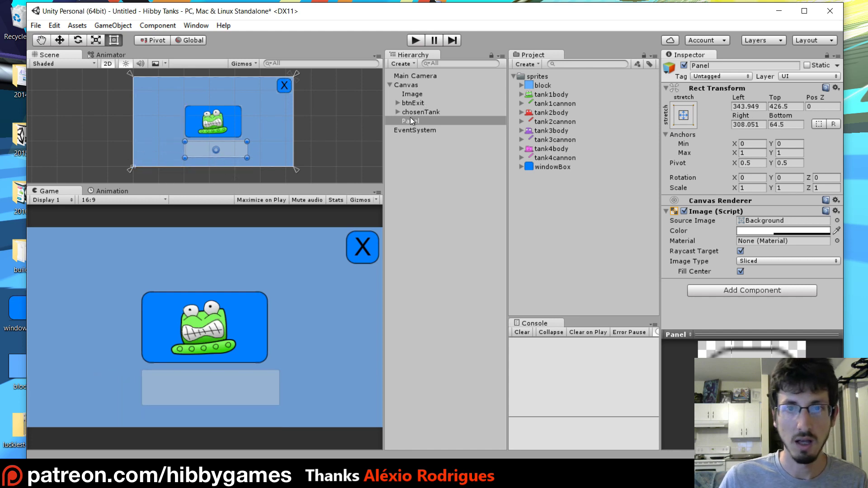
Rename the new panel under the Canvas to tankSelection
left_click(413, 121)
left_click(417, 120)
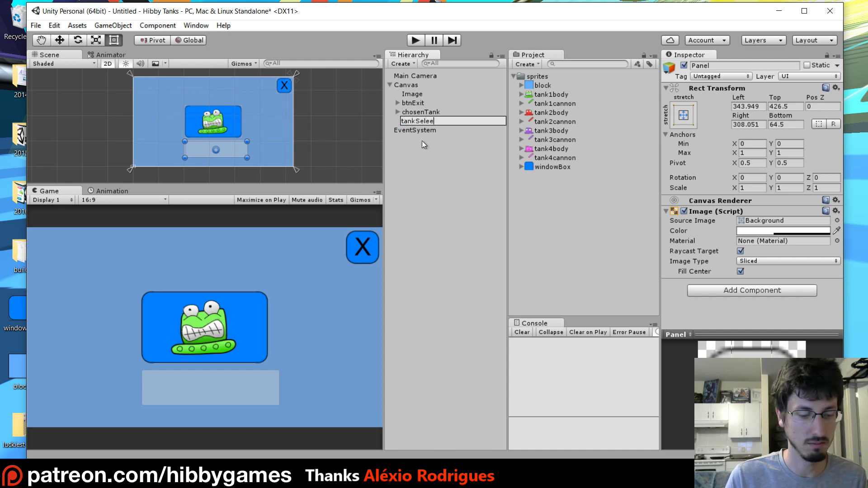
type("tankSelection")
key("Return")
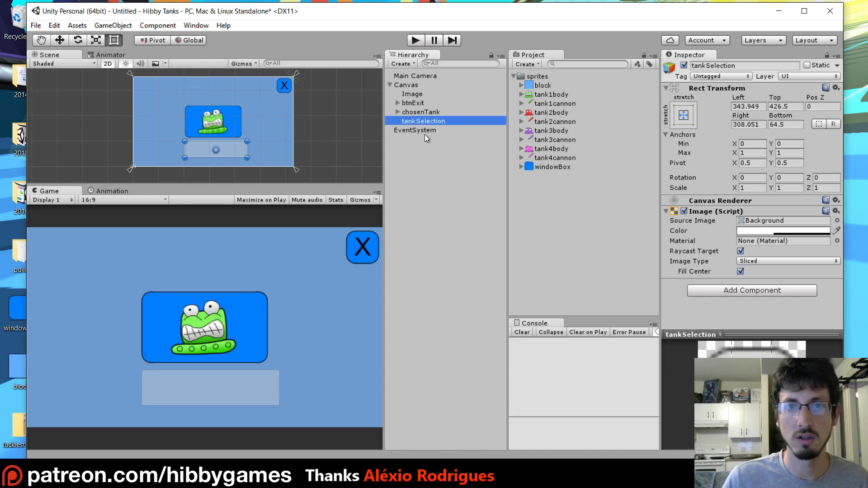
Add a UI Button inside tankSelection and duplicate it three times to get four buttons
right_click(425, 121)
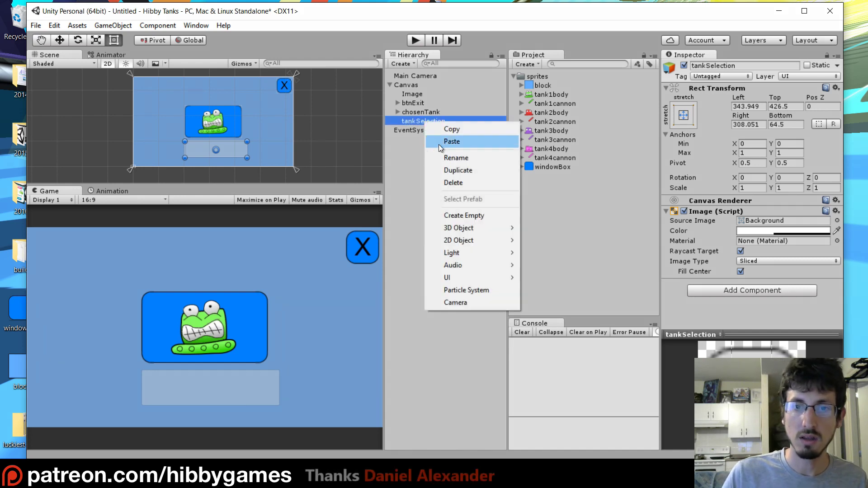
mouse_move(475, 278)
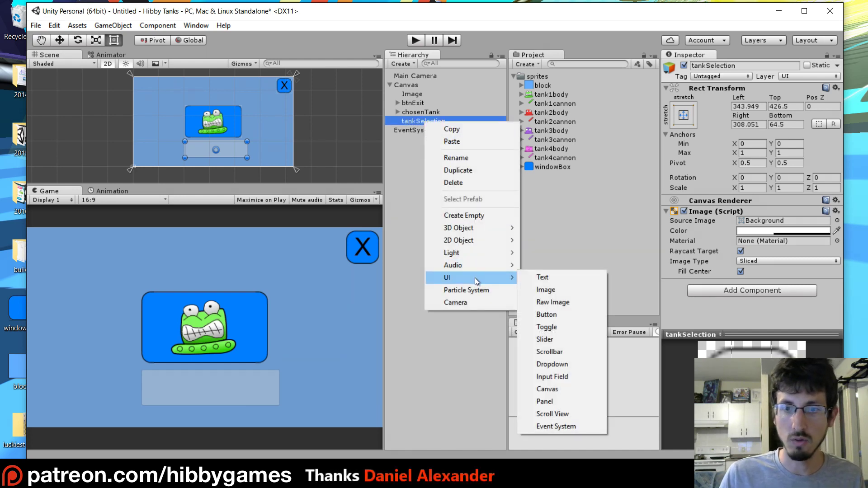
left_click(568, 311)
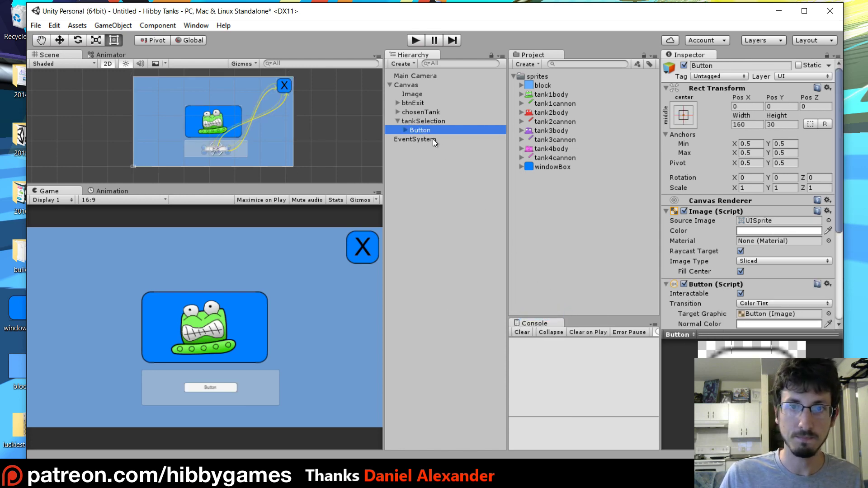
right_click(423, 131)
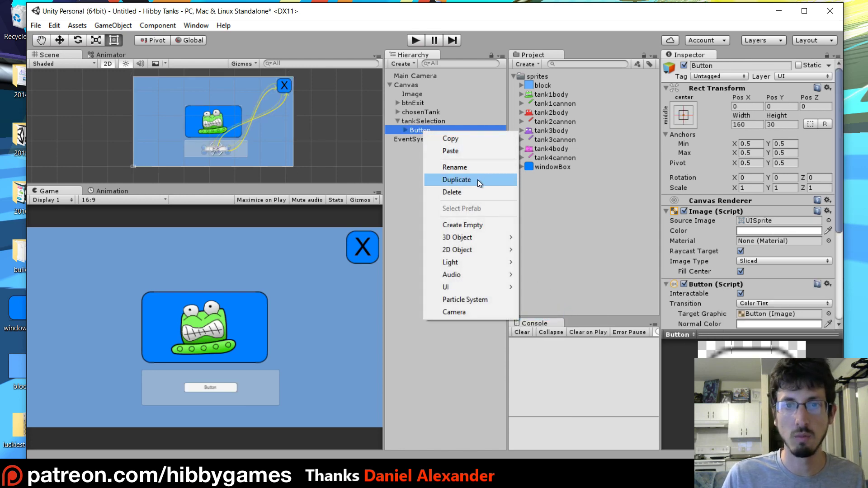
left_click(478, 180)
right_click(427, 139)
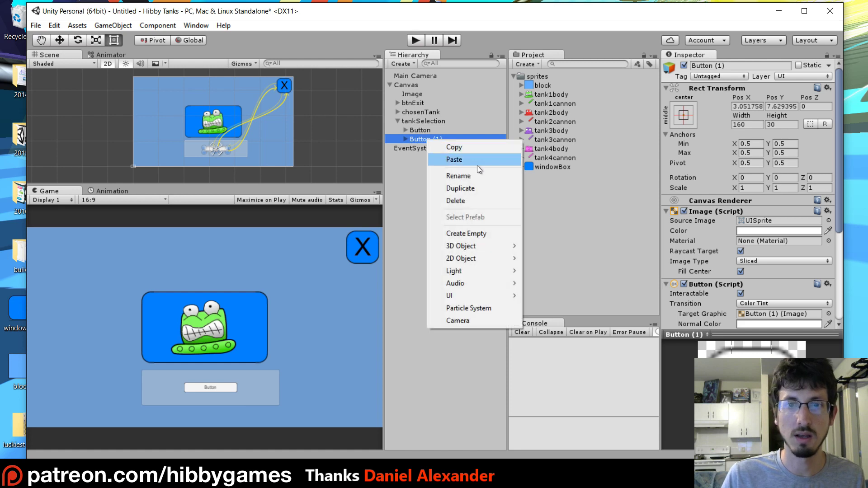
left_click(481, 189)
right_click(436, 150)
left_click(483, 197)
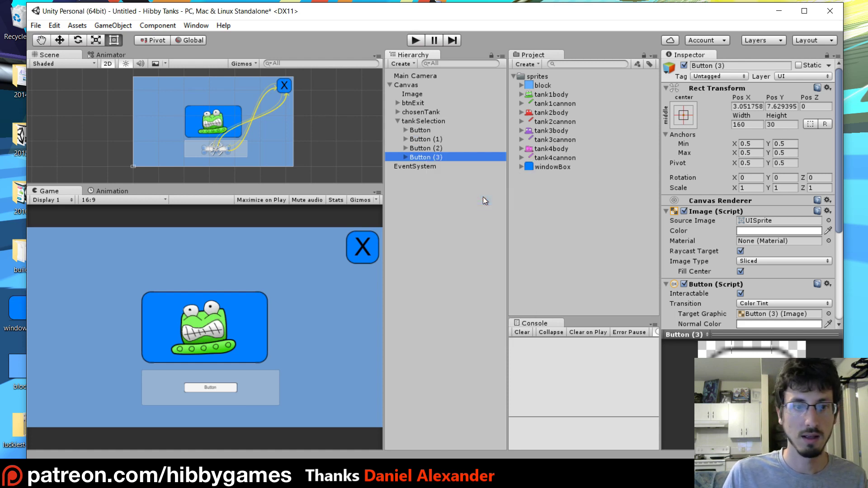
Add a Grid Layout Group component to tankSelection
left_click(424, 121)
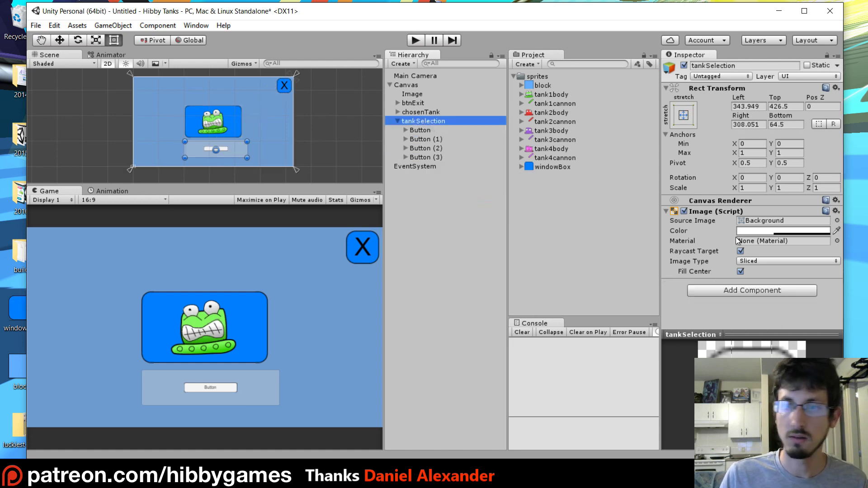
left_click(733, 291)
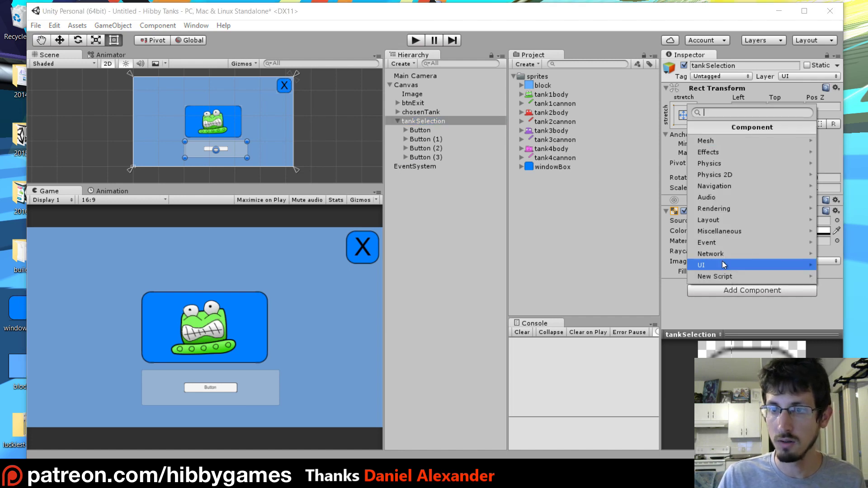
left_click(719, 221)
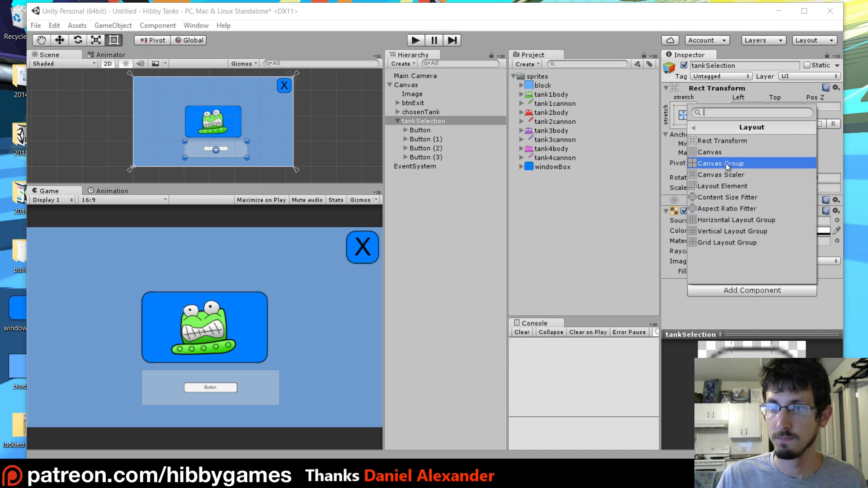
left_click(728, 243)
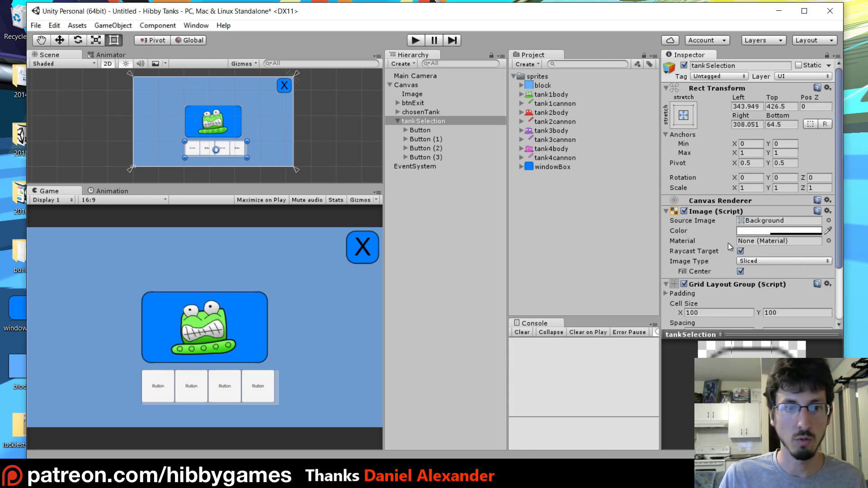
Enlarge the Scene view and extend the tankSelection panel to a right offset of about 258 and a bottom offset of about 48.5
scroll(251, 166, "up", 3)
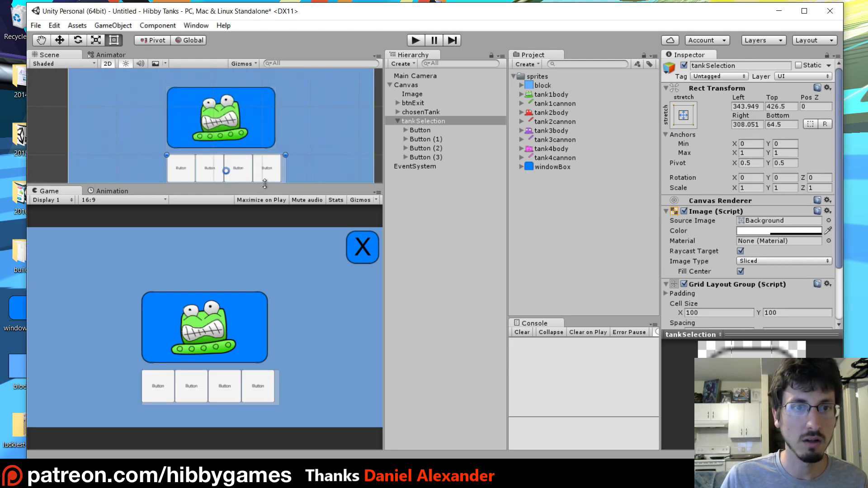
left_click_drag(254, 185, 253, 274)
scroll(260, 134, "up", 2)
middle_click_drag(260, 134, 287, 161)
scroll(294, 176, "up", 2)
left_click_drag(320, 184, 342, 189)
mouse_move(246, 208)
left_mouse_down()
mouse_move(248, 236)
mouse_move(246, 207)
mouse_move(246, 215)
left_mouse_up()
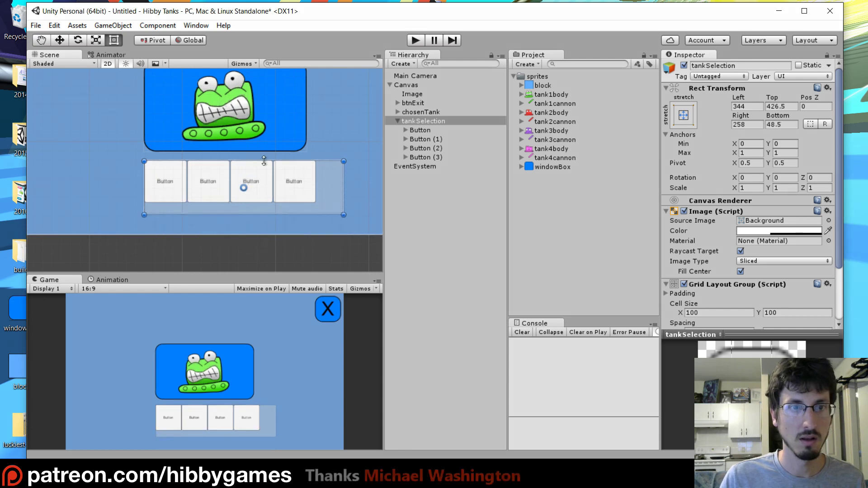
Try out other horizontal spacing in the tankSelection grid and reset the spacing to 0
left_click(426, 131)
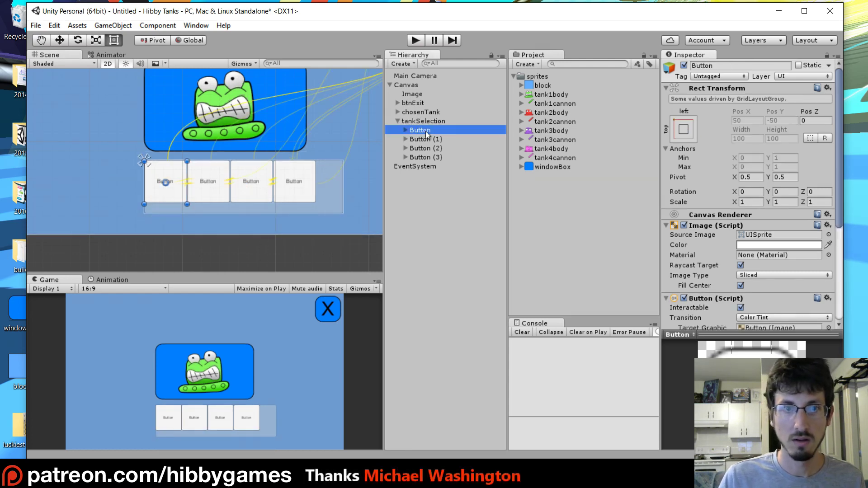
left_click(420, 122)
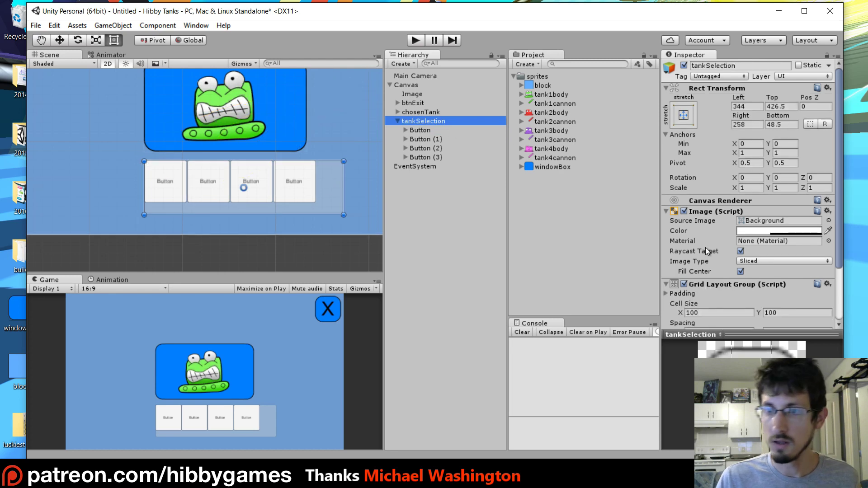
scroll(697, 231, "down", 3)
left_click_drag(683, 242, 709, 256)
type("0")
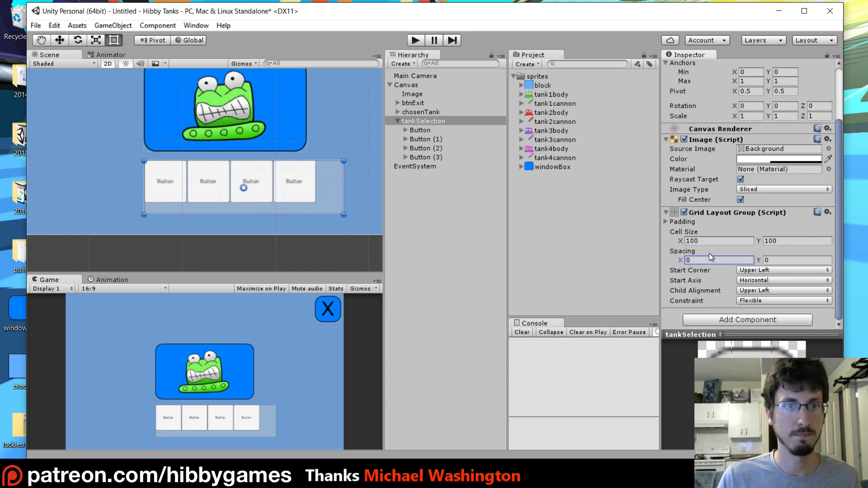
Set the tankSelection grid's cell size to 150 by 150 and its horizontal spacing to 10
left_click(713, 240)
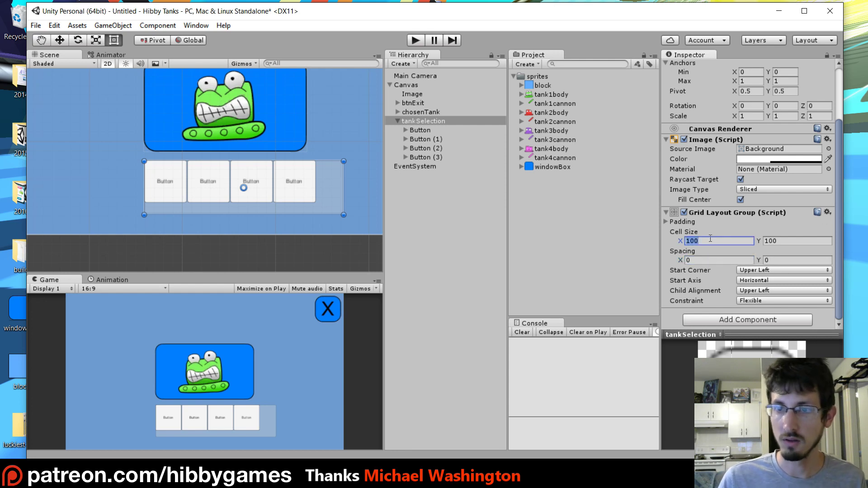
type("150")
left_click(788, 240)
type("150")
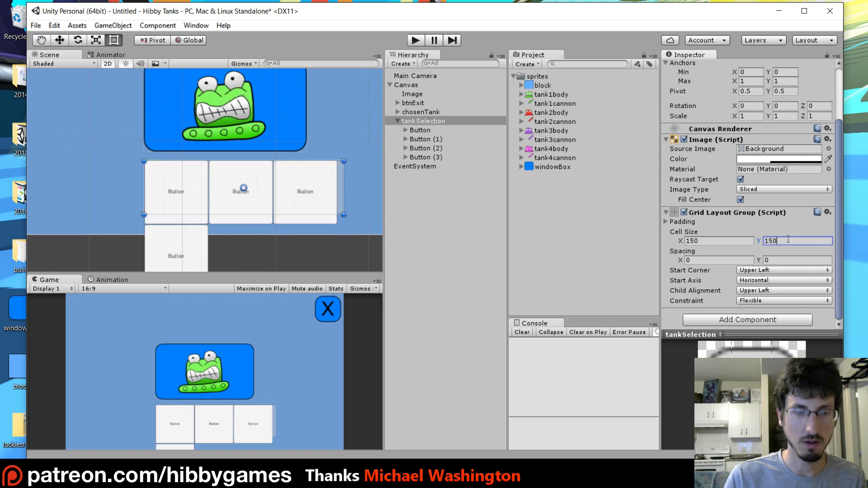
left_click(710, 260)
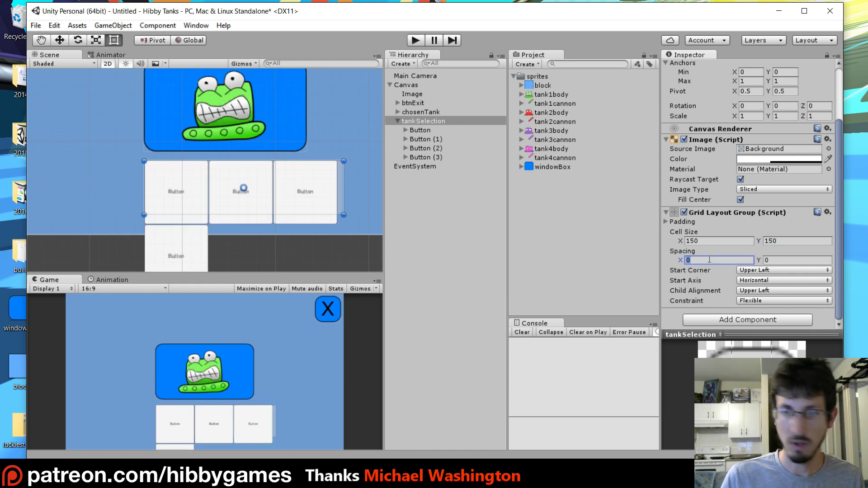
type("10")
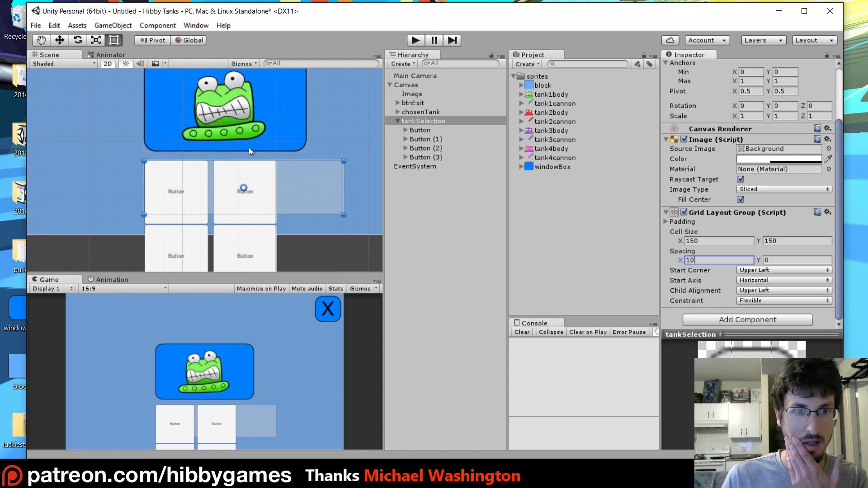
Widen the tankSelection panel leftward until all four buttons fit in one row, and preview the game in Free Aspect
scroll(253, 151, "down", 4)
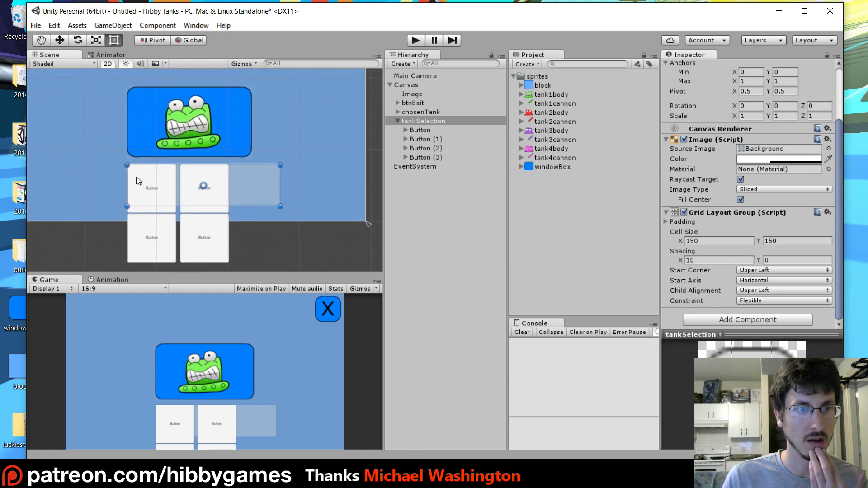
left_click_drag(127, 182, 72, 181)
left_click(99, 291)
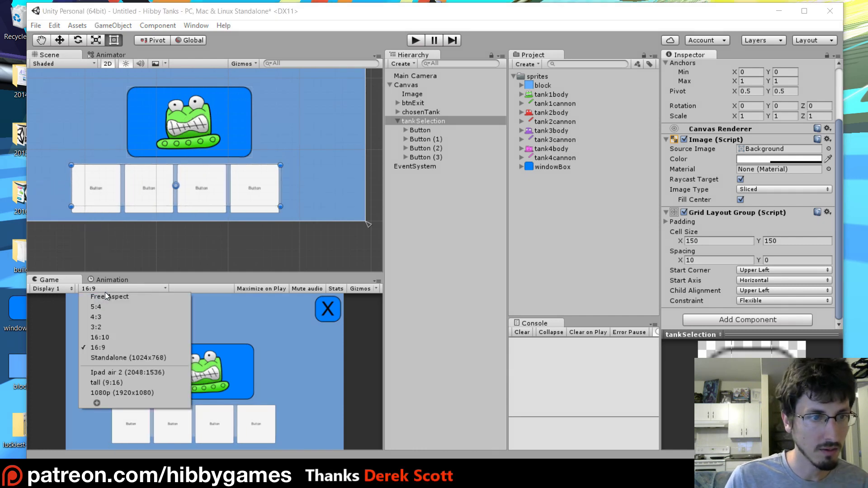
left_click(108, 294)
left_click_drag(182, 271, 195, 305)
Anchor tankSelection to middle center with its pivot and position, lower it to Pos Y -183.69 and narrow its width to about 630
left_click(424, 122)
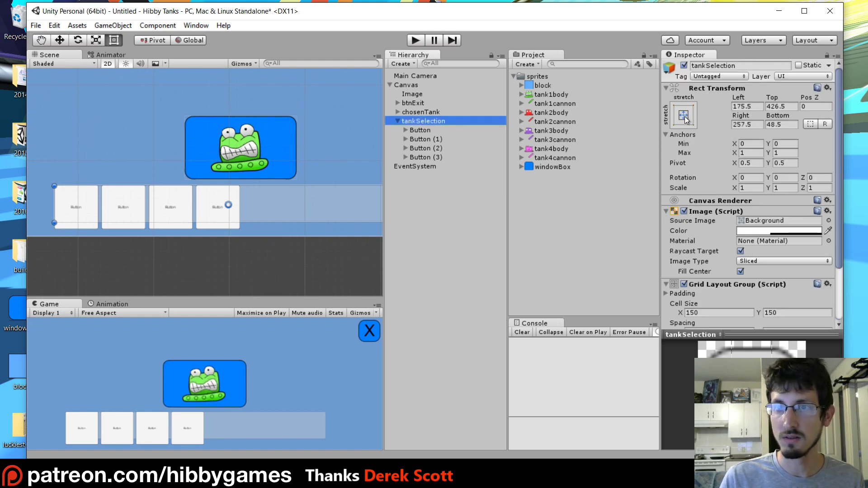
left_click(684, 116)
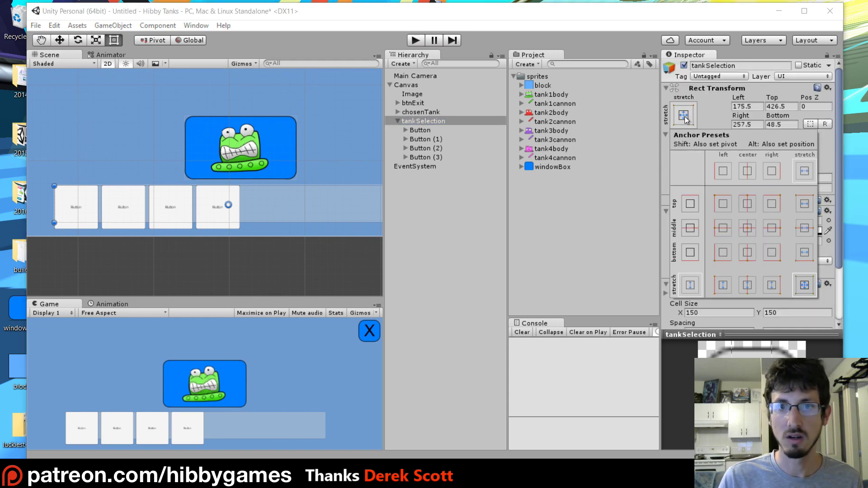
key("shift+alt")
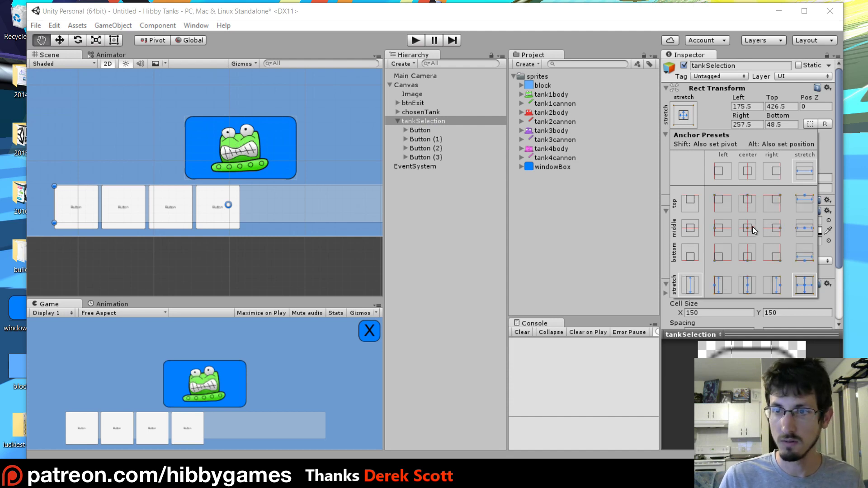
left_click(748, 227, "alt+shift")
left_click_drag(768, 102, 747, 350)
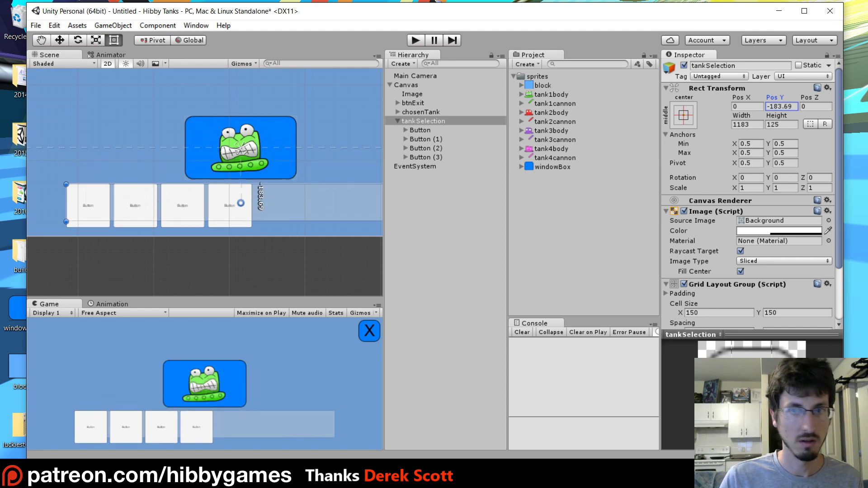
left_click_drag(741, 119, 13, 243)
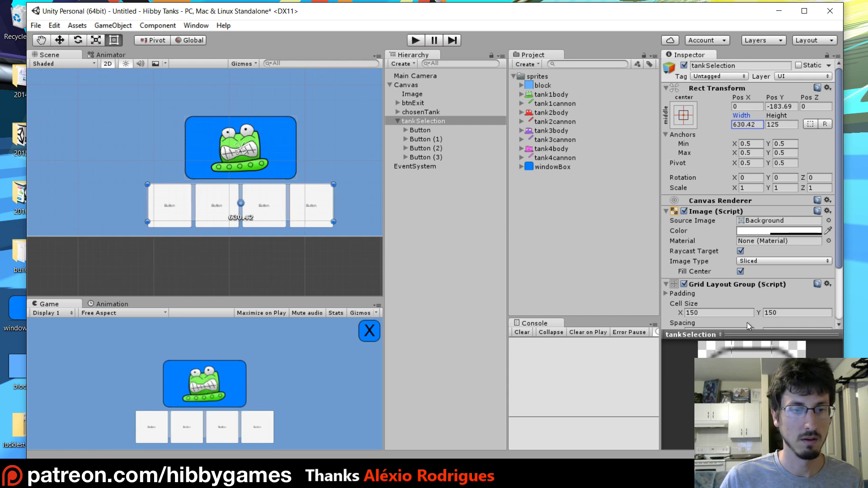
Use windowBox as the tankSelection source image and enlarge the panel around the buttons to about 667 wide and 160 high
left_click_drag(233, 299, 289, 265)
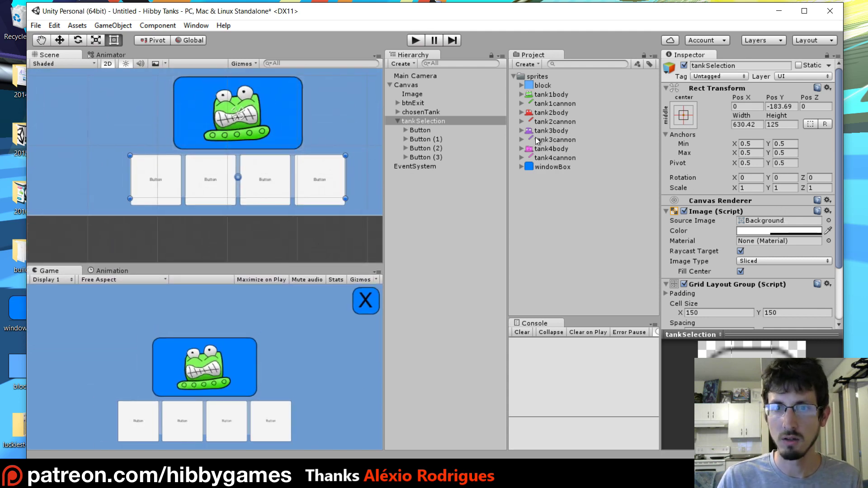
left_click_drag(559, 167, 767, 224)
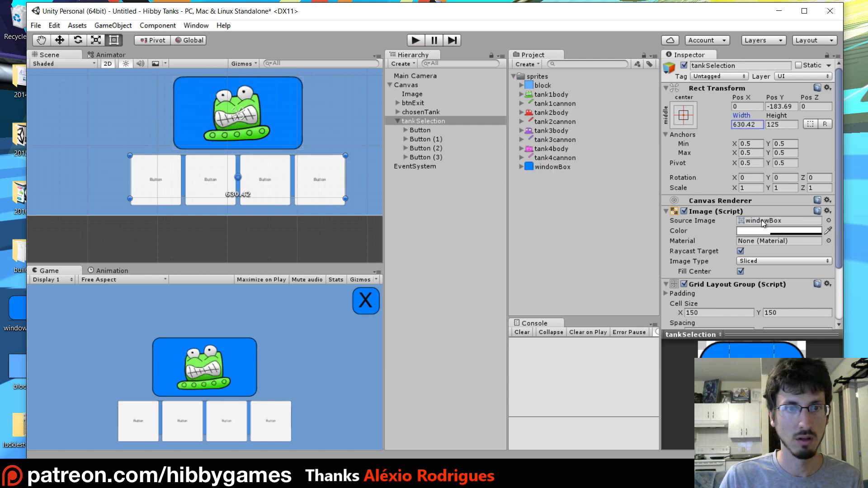
left_click_drag(243, 199, 242, 209)
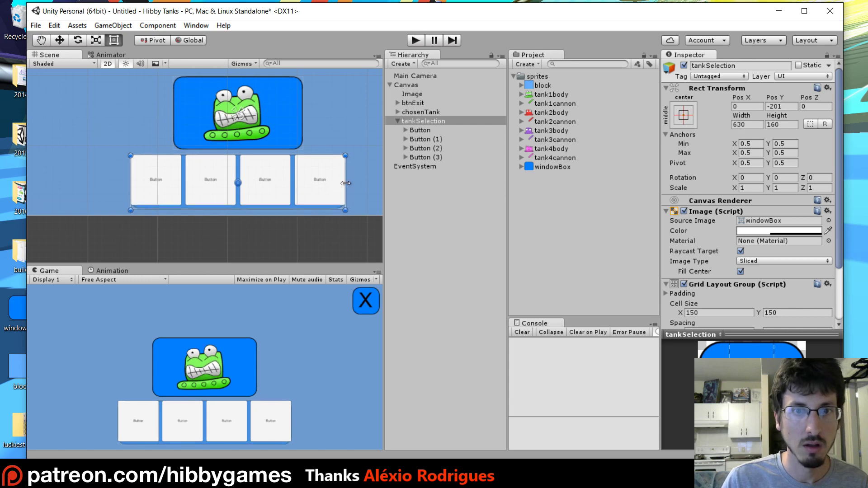
left_click_drag(346, 184, 350, 183)
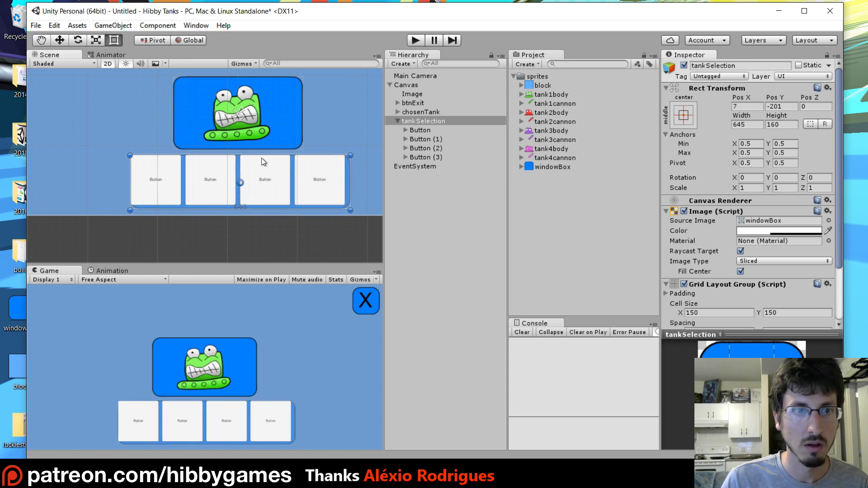
left_click_drag(132, 174, 126, 175)
Set the tankSelection grid's child alignment to Middle Center and extend the panel's upper and lower edges to a height of about 179
scroll(723, 222, "down", 5)
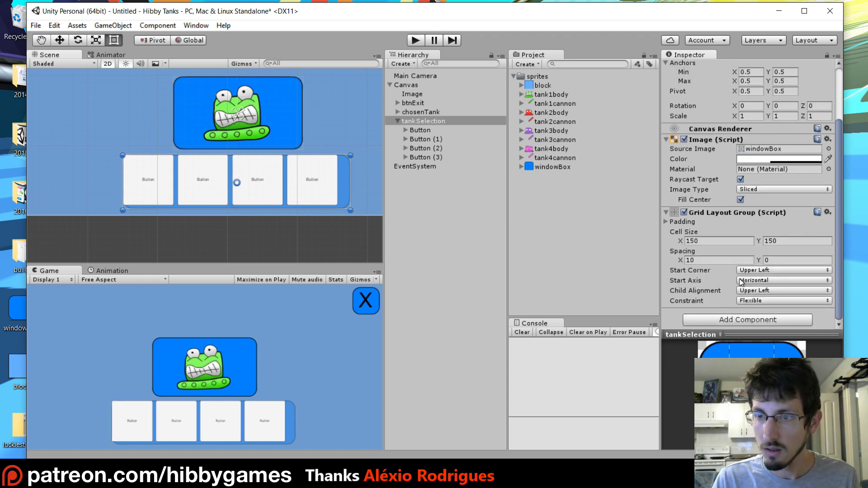
left_click(753, 270)
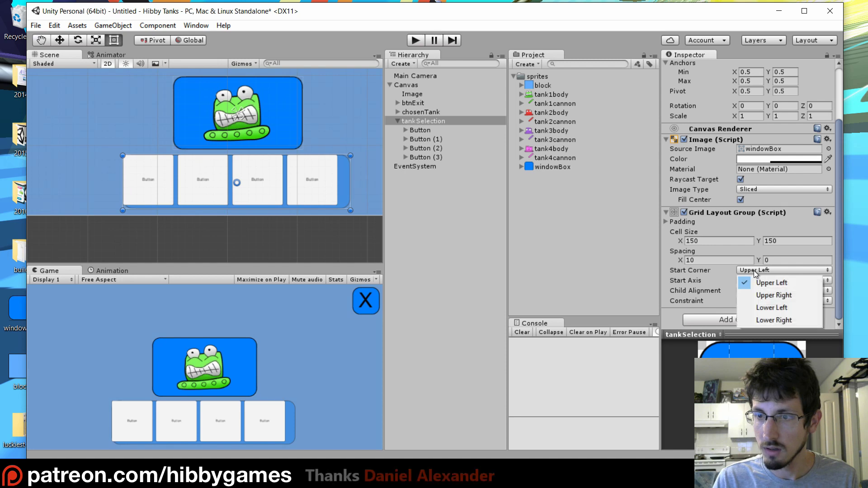
left_click(832, 270)
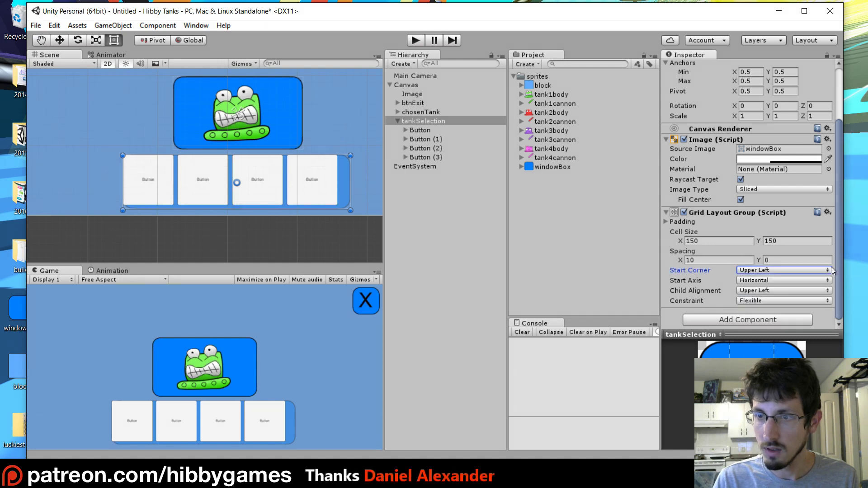
left_click(761, 290)
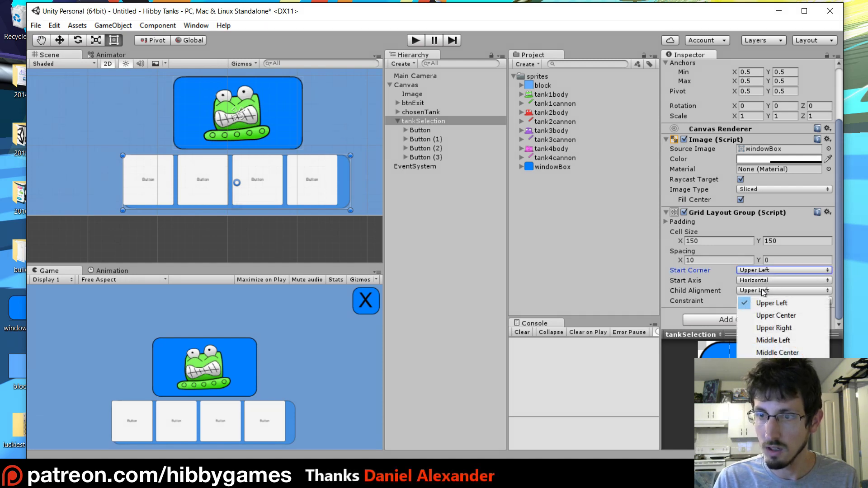
left_click(778, 353)
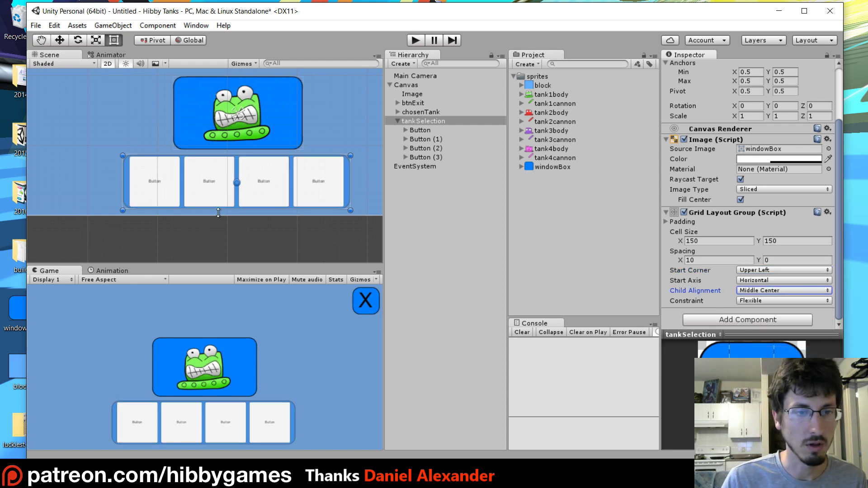
left_click_drag(218, 156, 218, 154)
left_click_drag(234, 211, 235, 214)
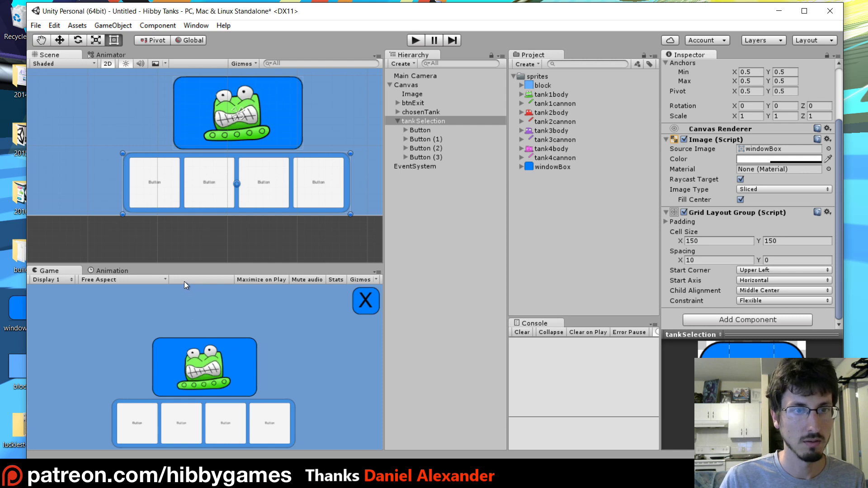
Enlarge the game preview, set its aspect ratio to 16:9 and maximize the editor window
left_click_drag(200, 263, 189, 227)
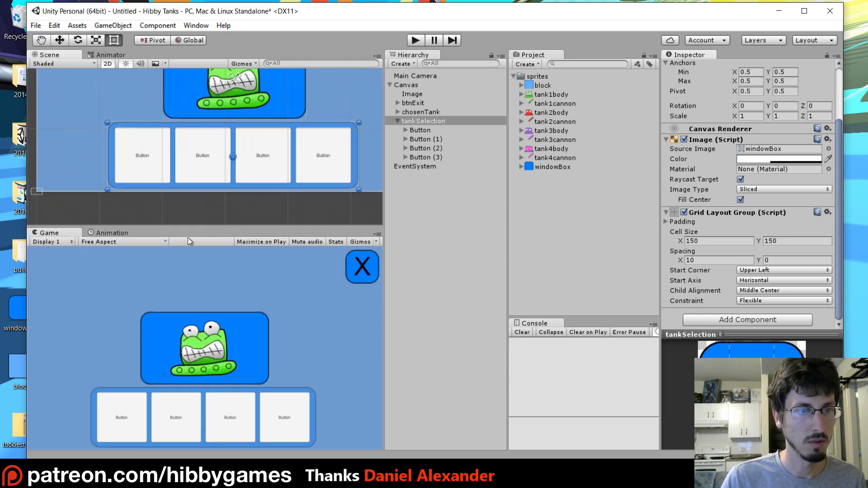
left_click(105, 242)
left_click(121, 302)
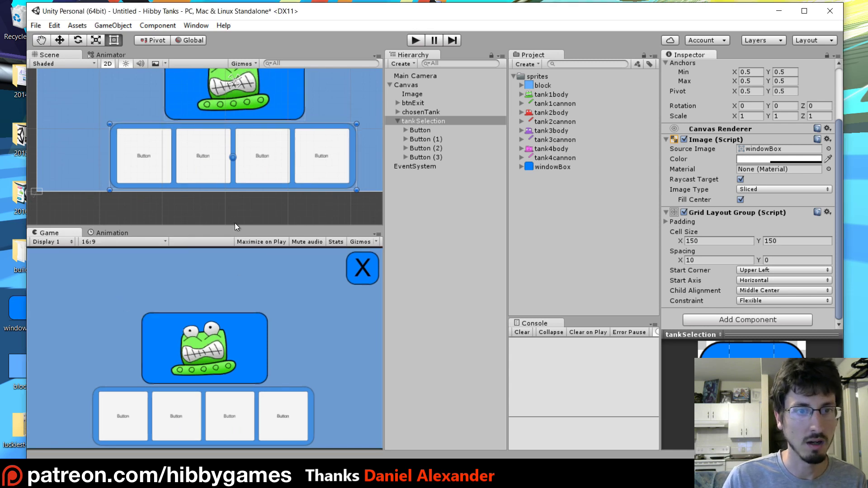
mouse_move(235, 223)
left_mouse_down()
mouse_move(236, 177)
mouse_move(231, 246)
mouse_move(230, 227)
left_mouse_up()
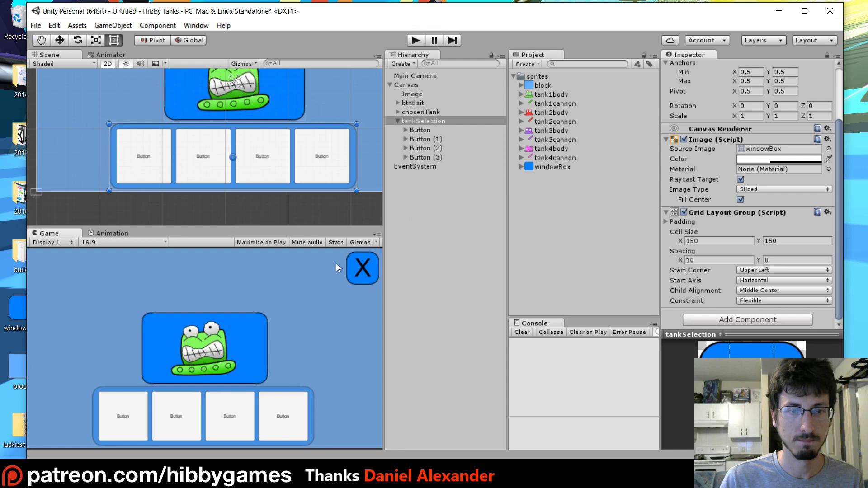
key("super+Up")
Run the game, try out the tank selection buttons, and stop play mode
left_click(415, 33)
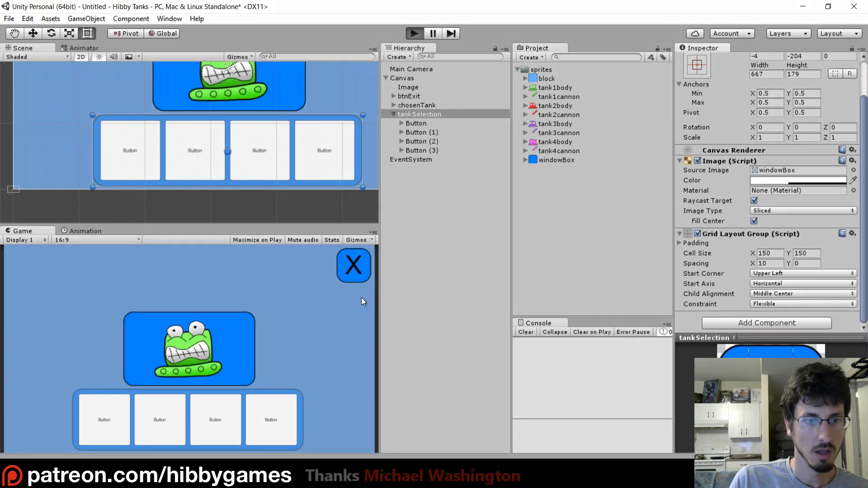
left_click_drag(244, 225, 265, 191)
left_click(124, 394)
left_click(124, 394)
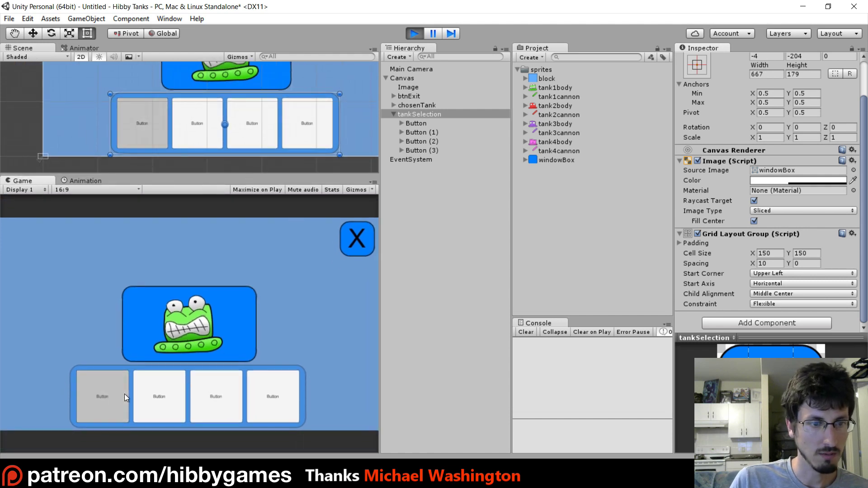
left_click(204, 390)
left_click(207, 385)
left_click(283, 385)
left_click(206, 393)
left_click(415, 34)
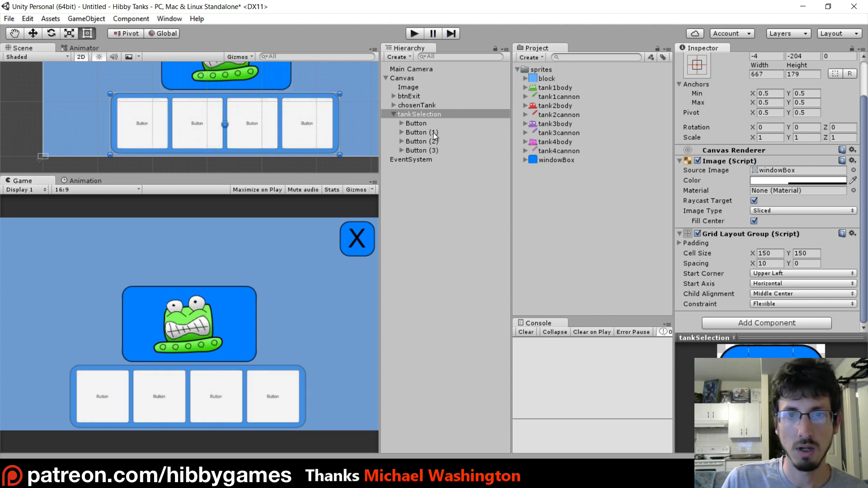
Delete Button (1), Button (2) and Button (3) from tankSelection
left_click(433, 132)
left_click(431, 150, "shift")
right_click(432, 150)
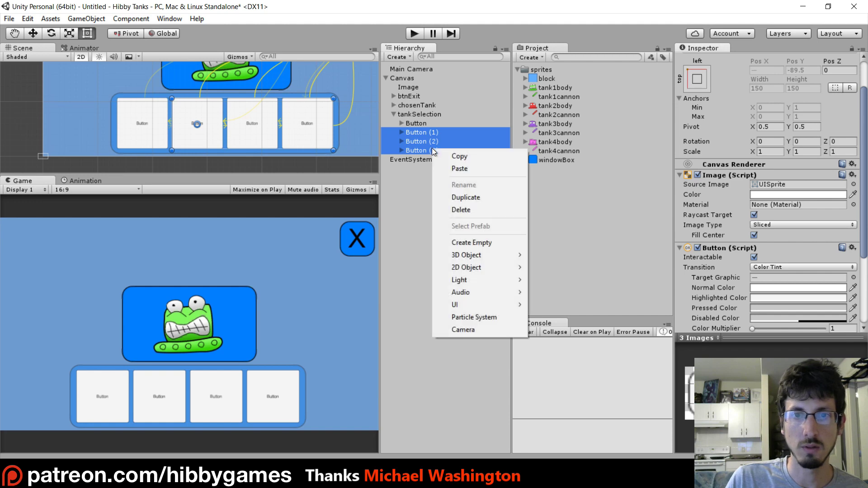
left_click(472, 209)
Set the transition type of the remaining tankSelection Button to Animation
left_click(419, 124)
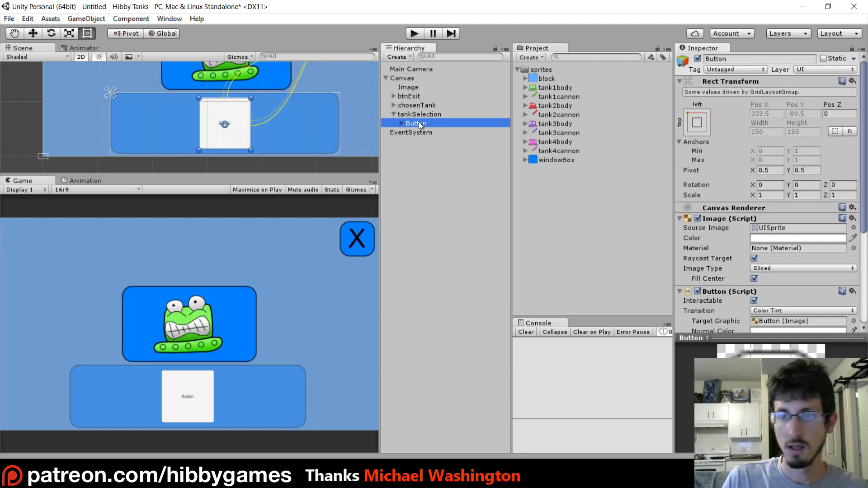
scroll(756, 212, "down", 4)
scroll(717, 179, "up", 1)
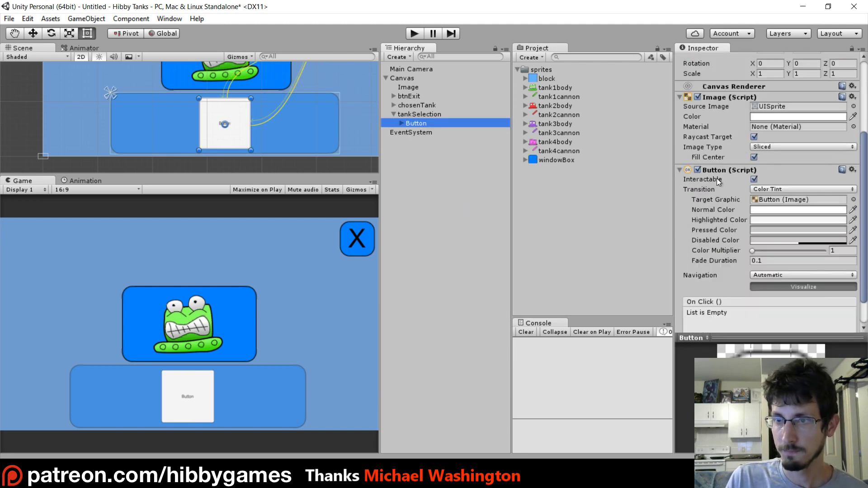
left_click(774, 189)
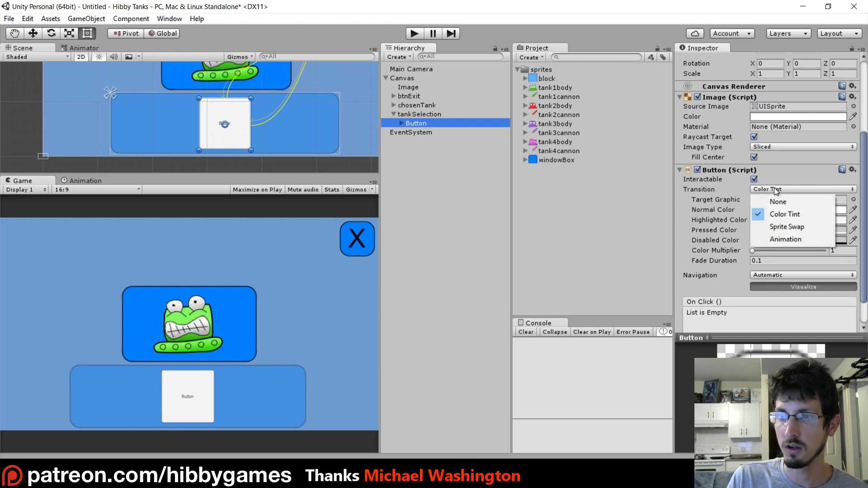
left_click(794, 238)
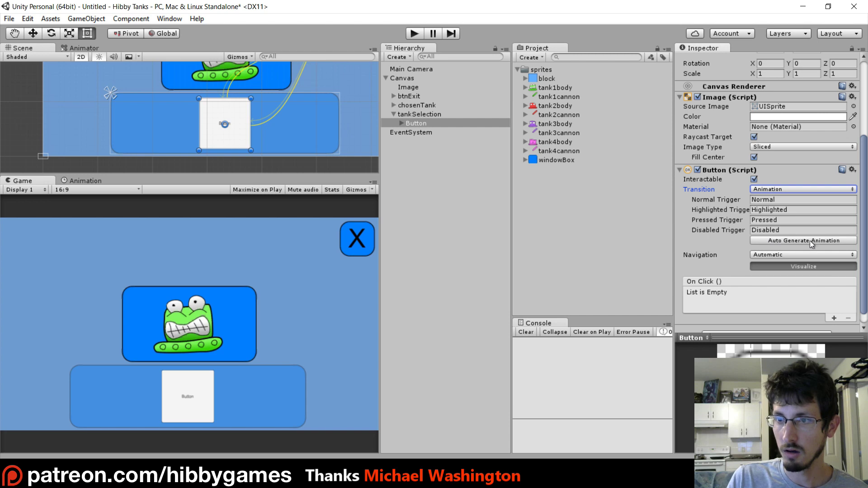
Auto-generate the button's animation controller and save it as Button in a new folder named animation inside Assets
left_click(796, 240)
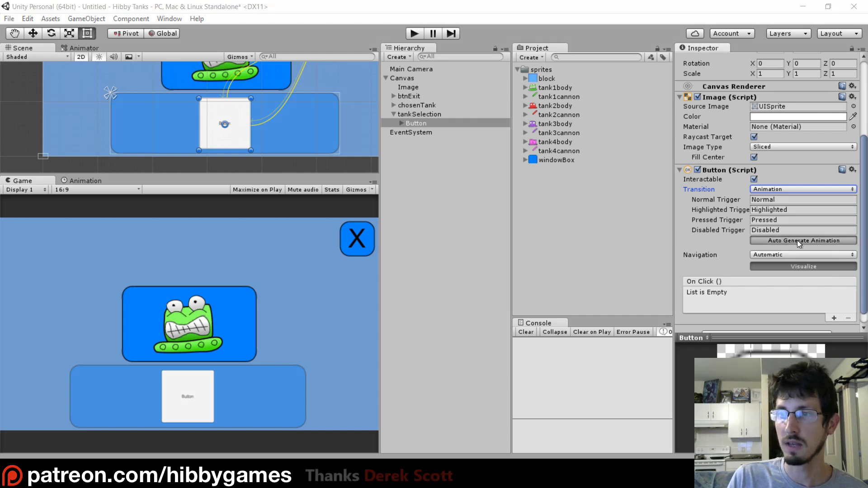
right_click(140, 127)
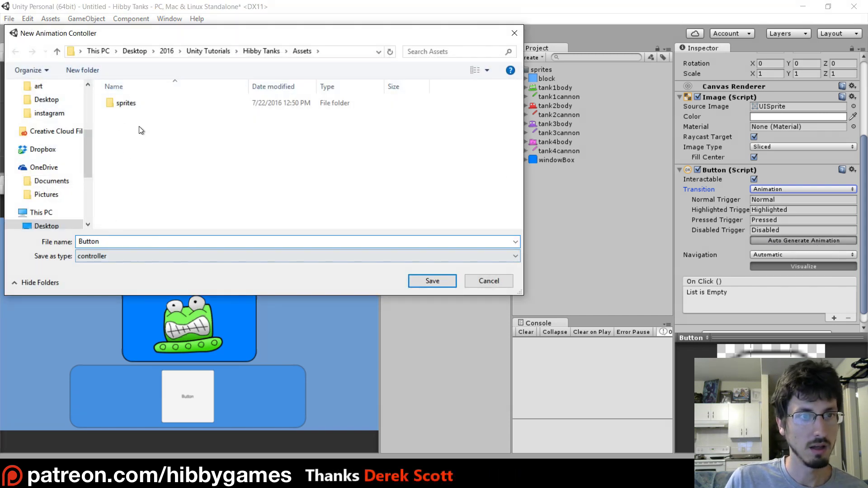
mouse_move(189, 262)
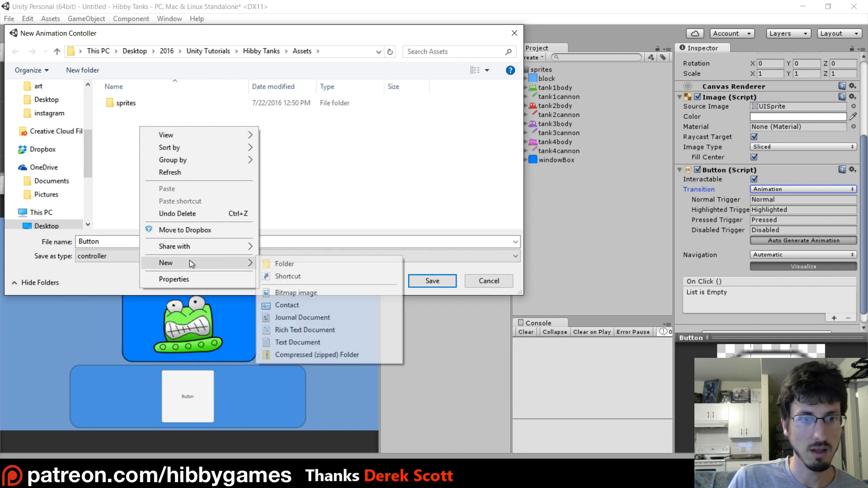
left_click(292, 264)
type("ani")
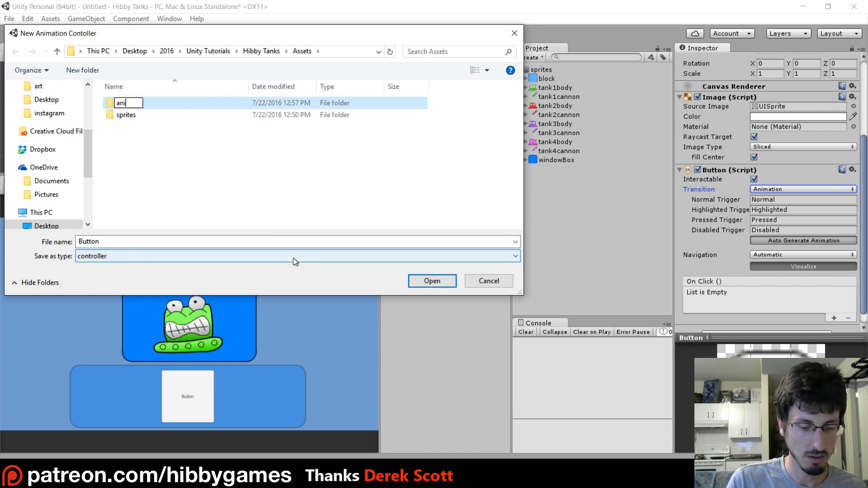
type("mation")
key("Return")
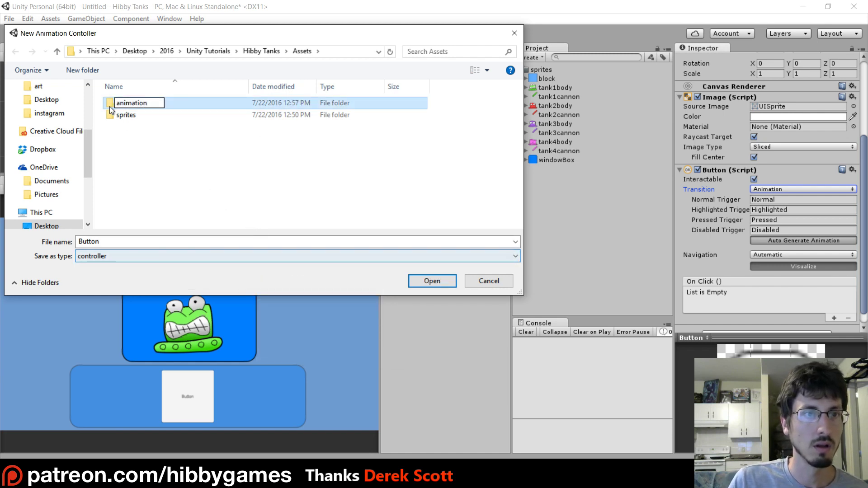
double_click(109, 103)
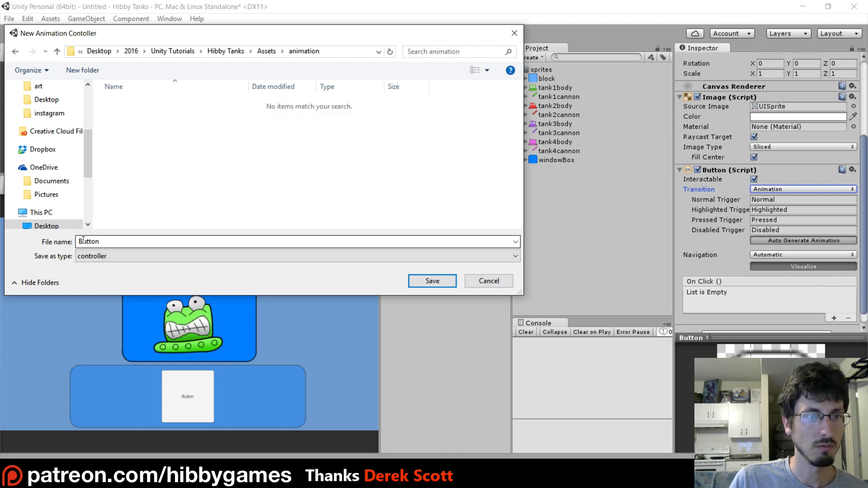
left_click(427, 281)
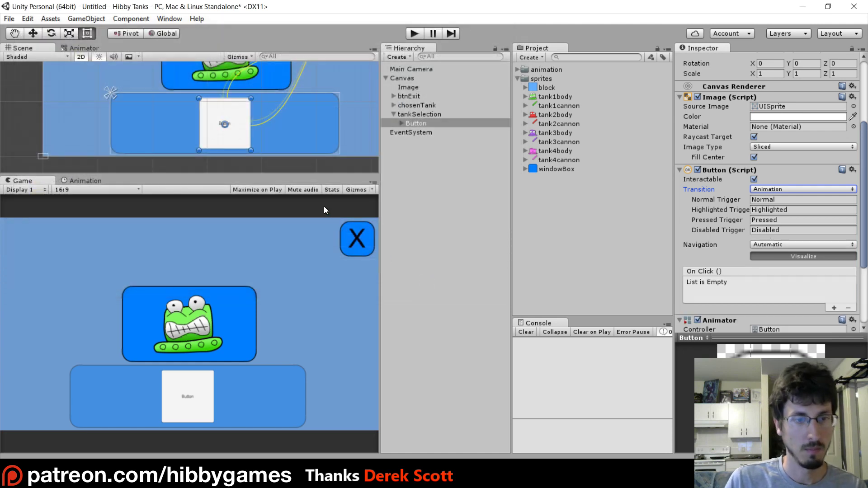
Open the Button controller from the animation folder in the Animator window, with more room for the graph
left_click(517, 69)
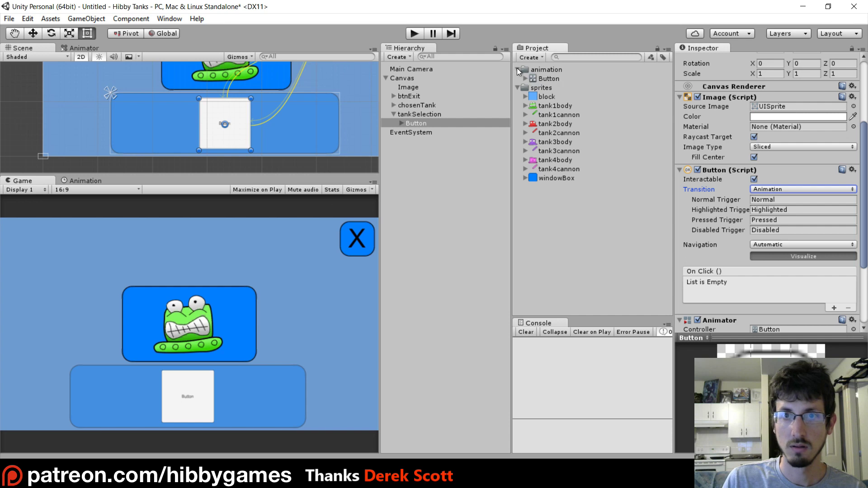
left_click(539, 78)
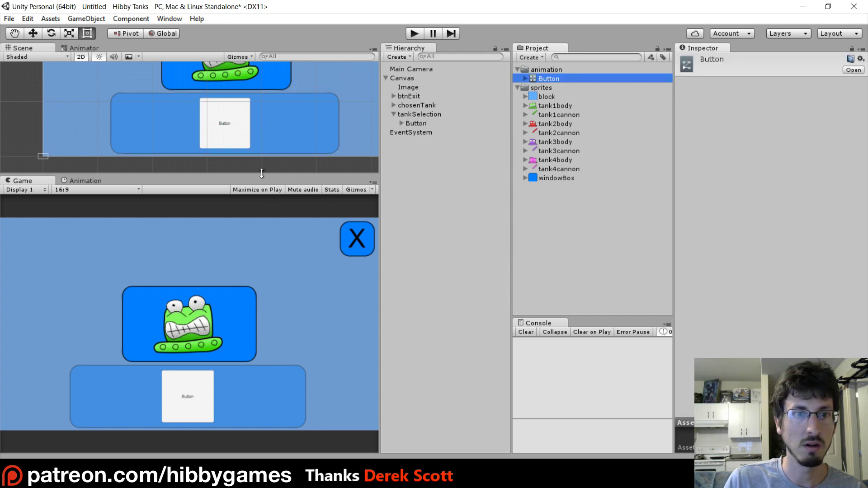
left_click_drag(261, 173, 262, 265)
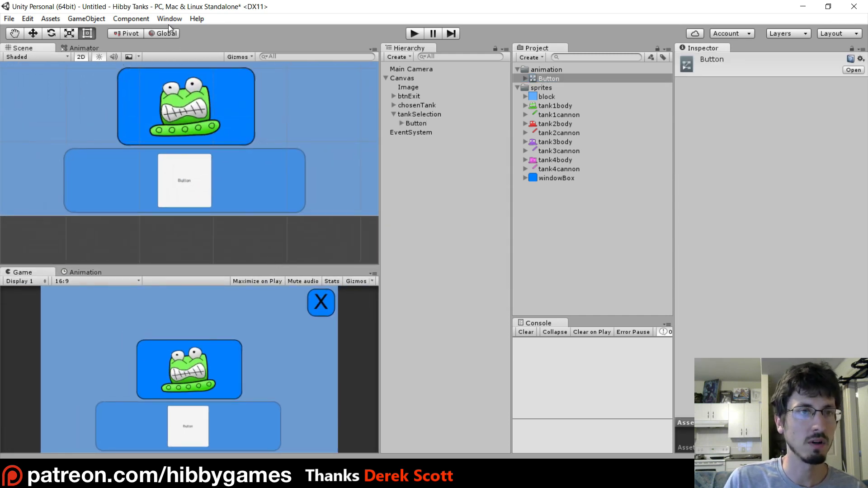
left_click(168, 19)
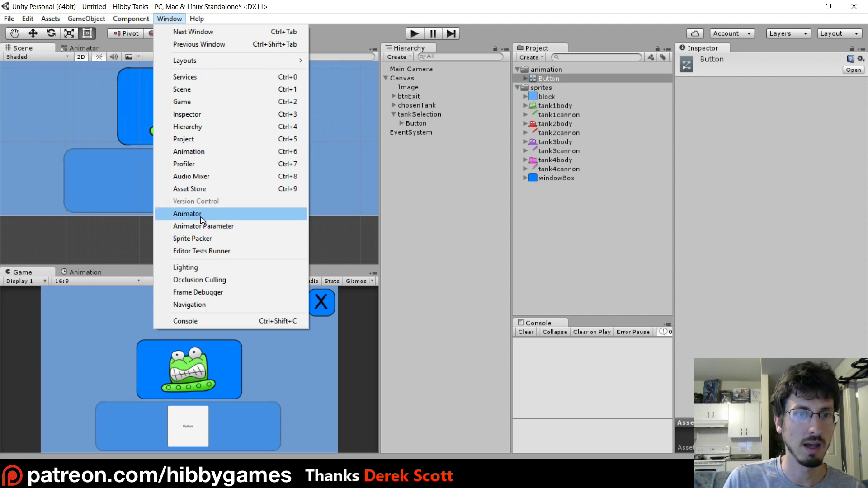
left_click(200, 215)
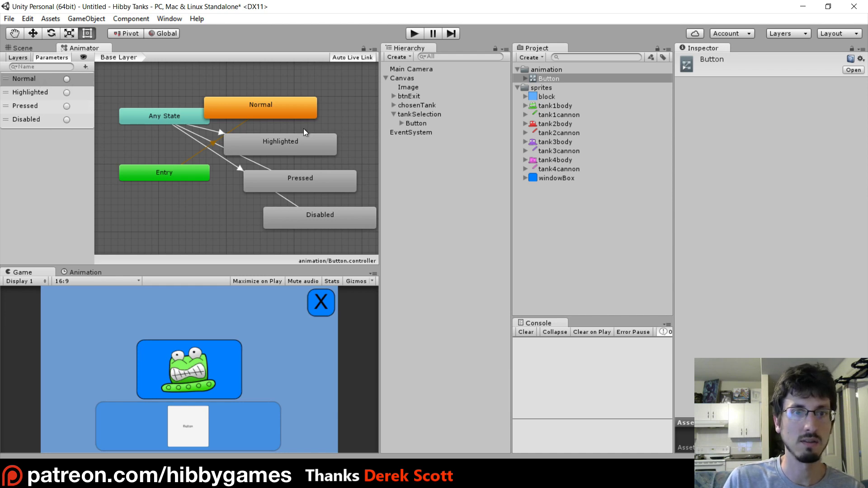
Examine the Any State to Highlighted transition and the Highlighted, Pressed and Disabled states of the Button controller
left_click(218, 131)
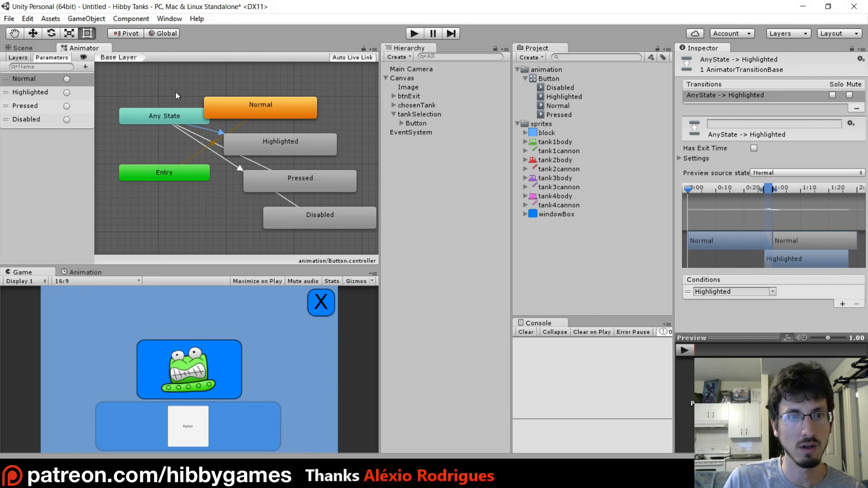
left_click(277, 137)
left_click_drag(294, 174, 291, 176)
left_click_drag(317, 211, 314, 209)
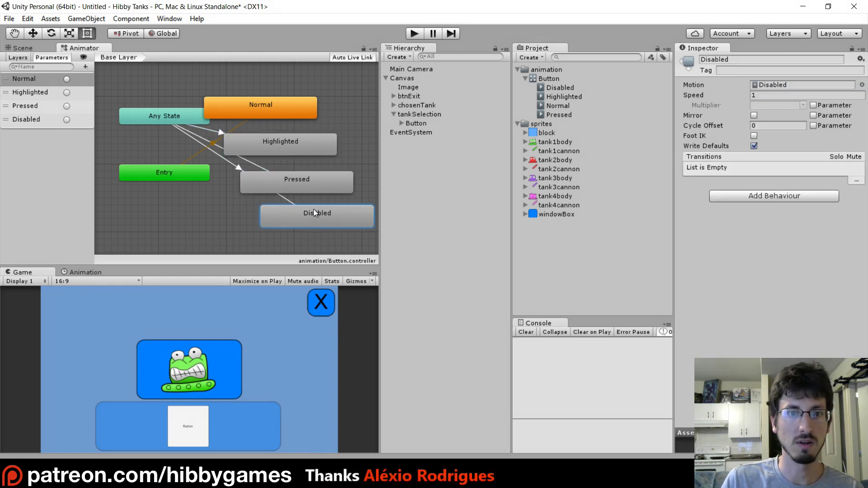
Inspect the four button clips in the animation folder and move the Normal state away from Any State in the Animator graph
left_click(558, 90)
left_click(561, 96)
left_click(562, 104)
left_click(563, 115)
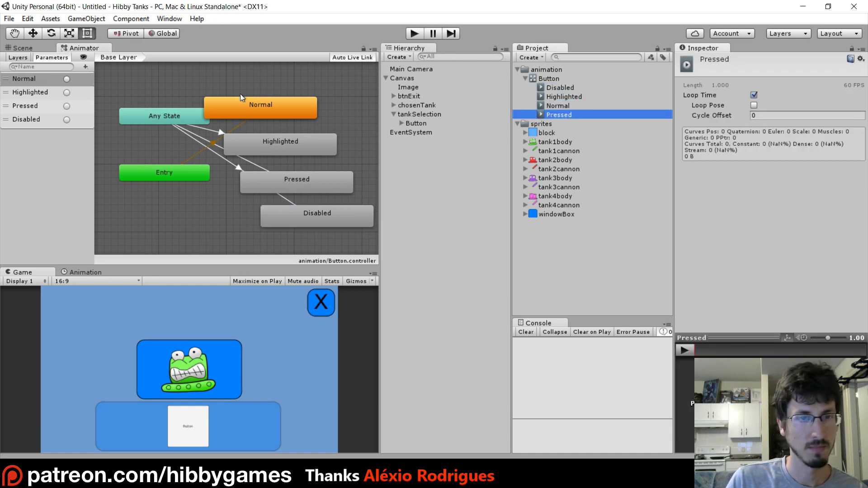
left_click_drag(256, 108, 278, 101)
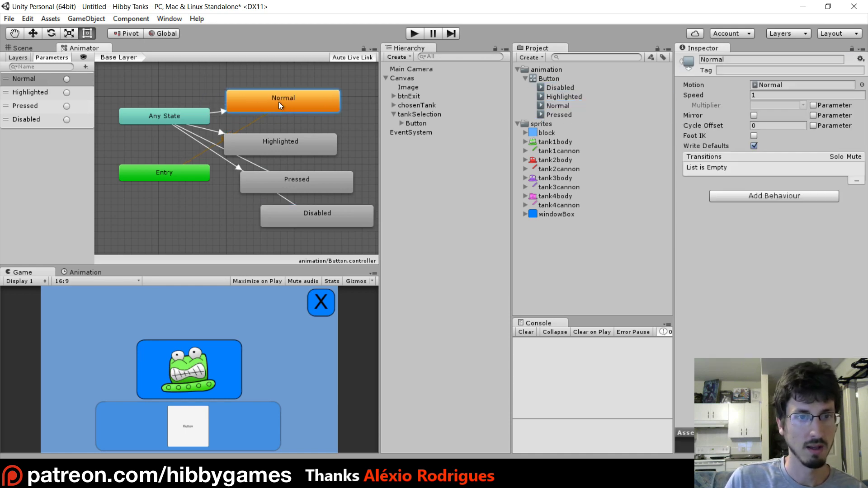
Return to the Scene view, select the Button under tankSelection and enlarge the Game view area
left_click(22, 48)
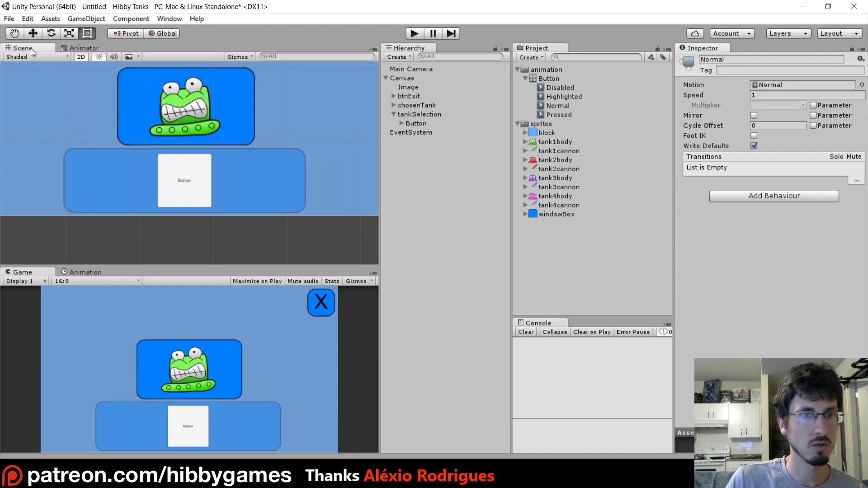
left_click(424, 122)
scroll(742, 245, "down", 3)
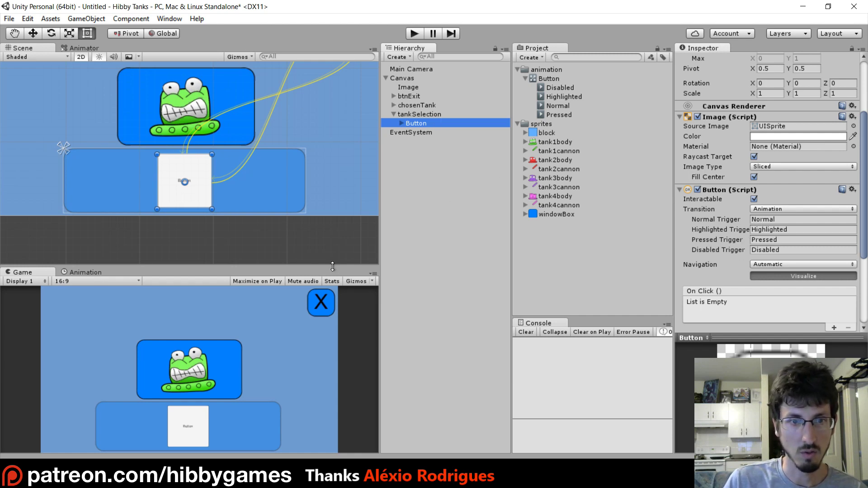
left_click_drag(334, 266, 334, 229)
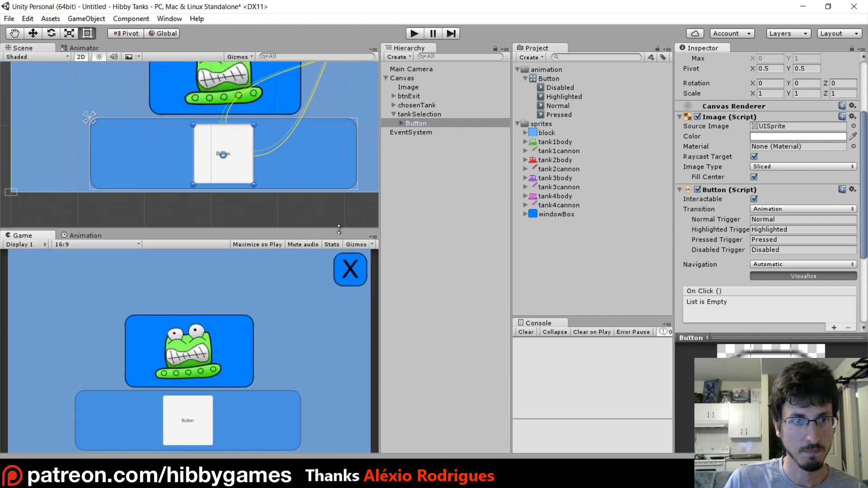
Open the Animation window and load the clips of the Button under tankSelection
left_click(419, 123)
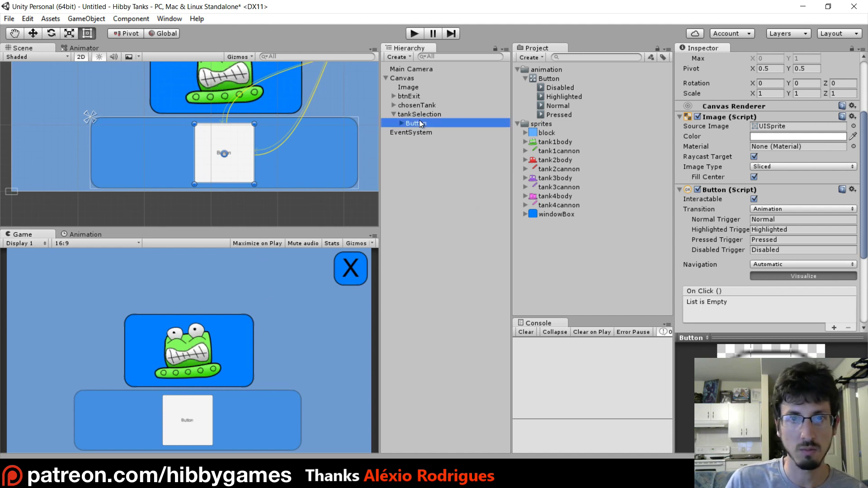
left_click(170, 19)
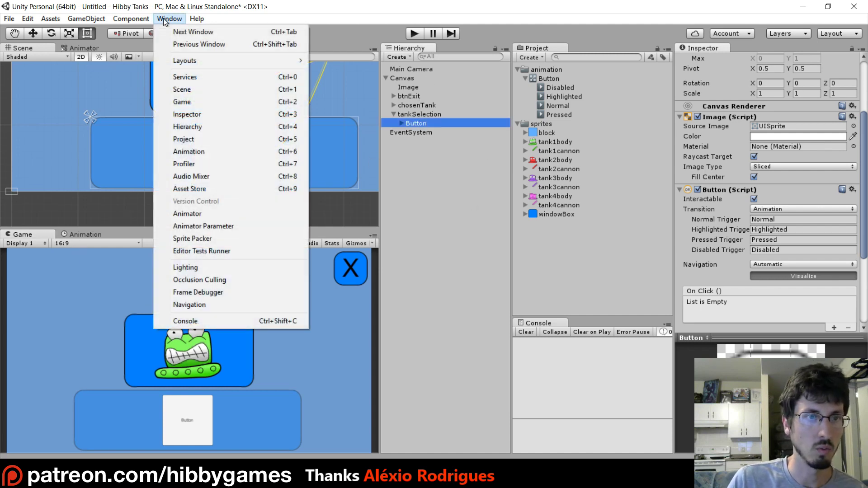
left_click(215, 152)
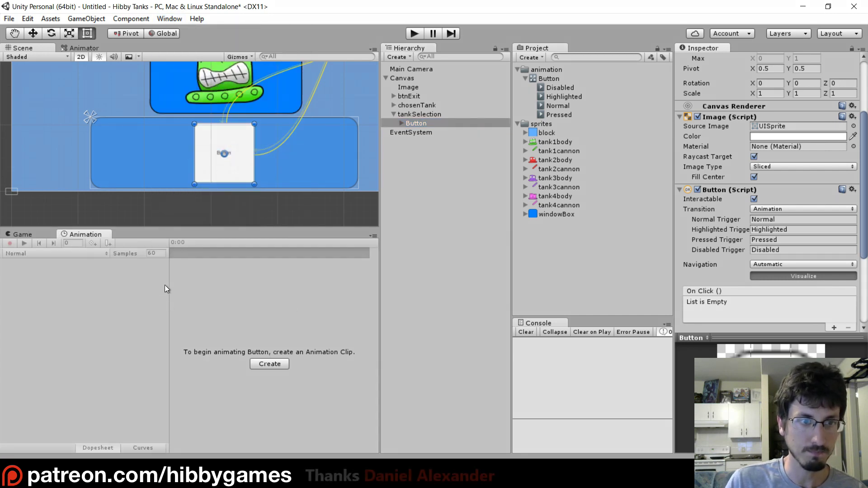
left_click(421, 115)
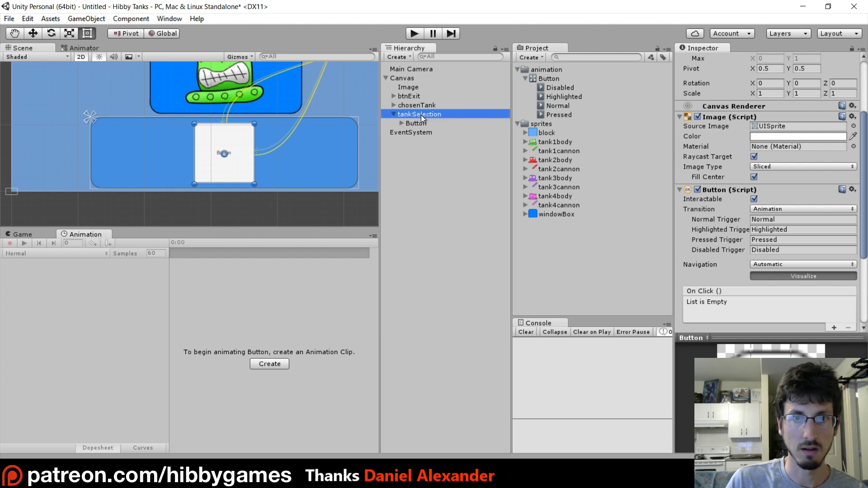
left_click(415, 123)
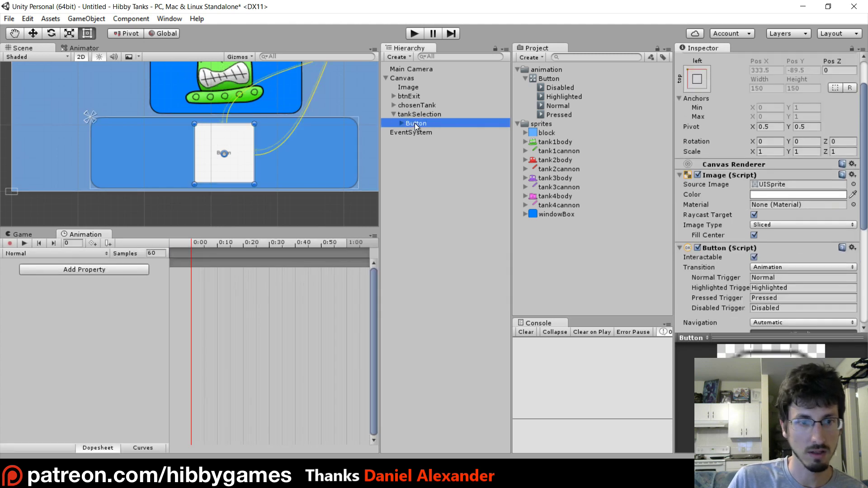
Add the Rect Transform Scale property to the Highlighted clip and delete its keyframe at 1:00
left_click(86, 253)
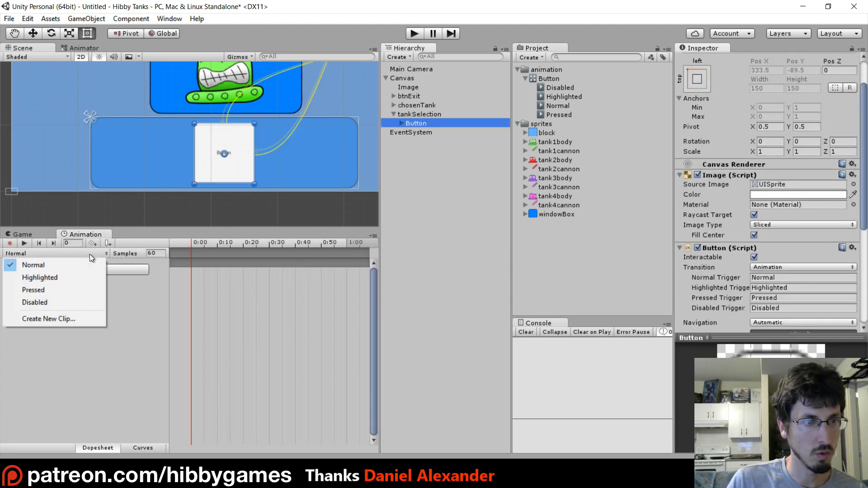
left_click(56, 278)
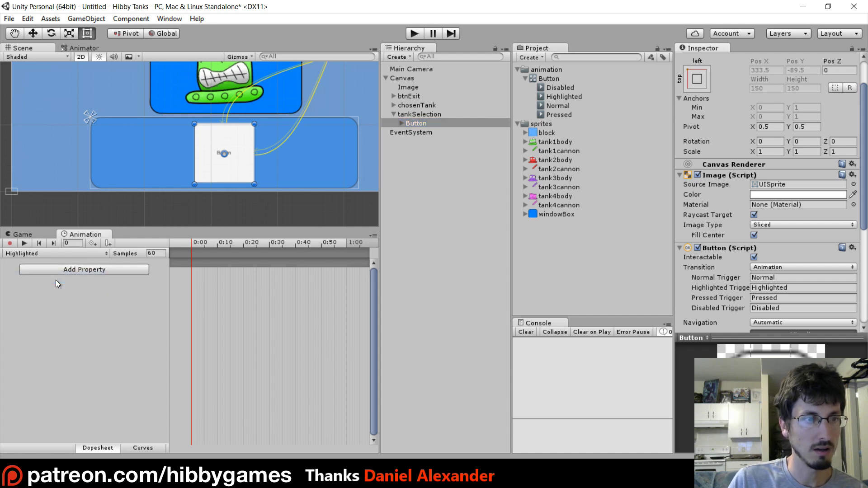
left_click(94, 270)
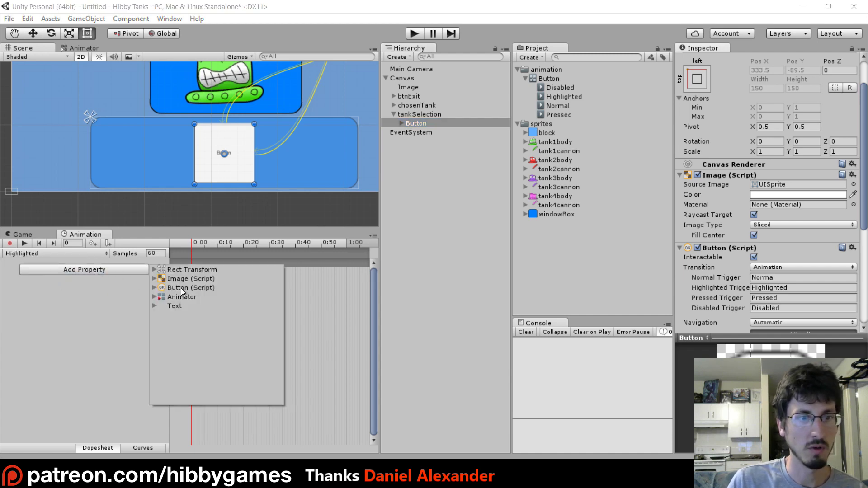
left_click(154, 270)
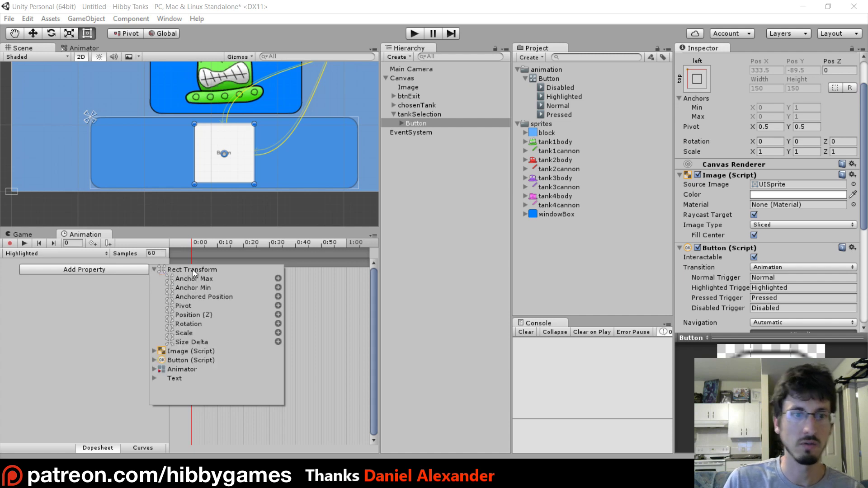
scroll(687, 228, "up", 3)
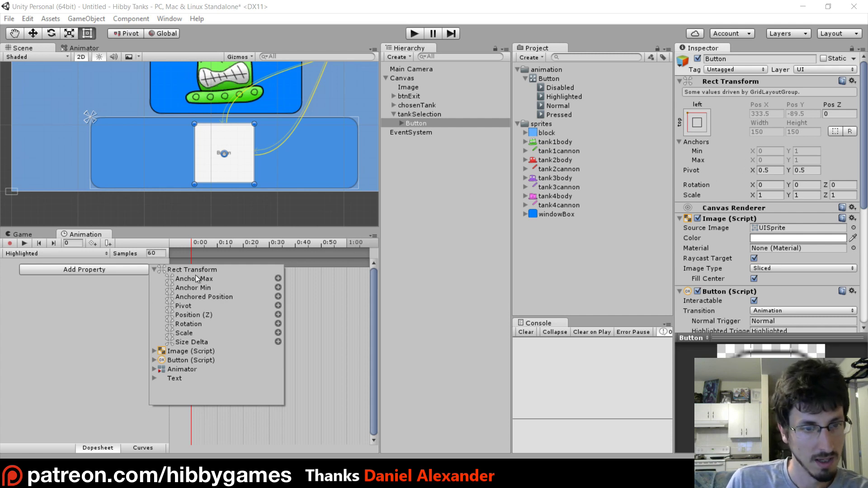
left_click(278, 333)
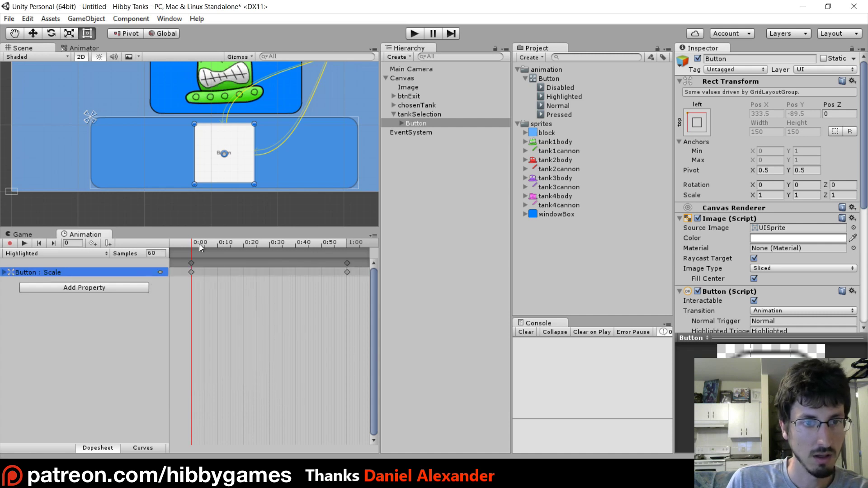
left_click(348, 263)
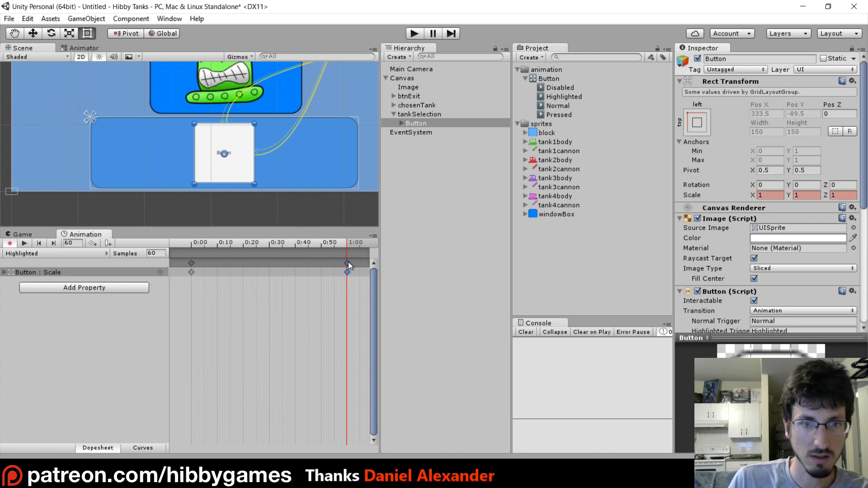
key("Delete")
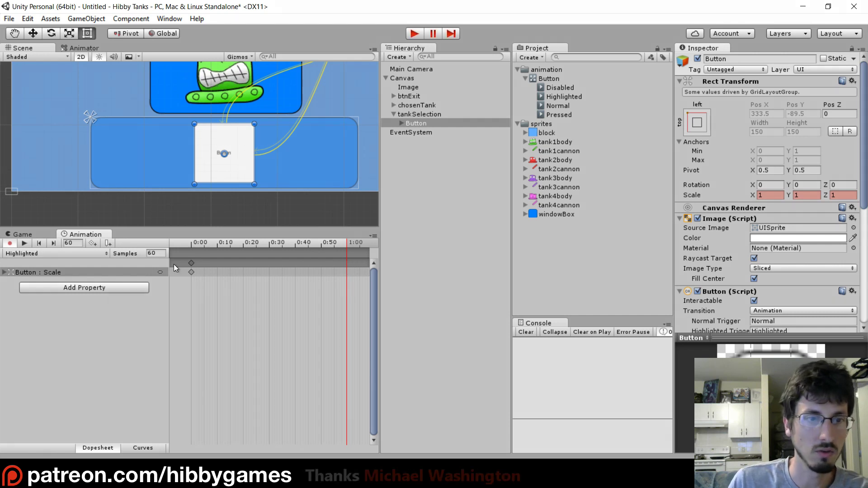
Set Scale.x and Scale.y to 1.2 in the Highlighted clip's keyframe at frame 0
left_click(190, 264)
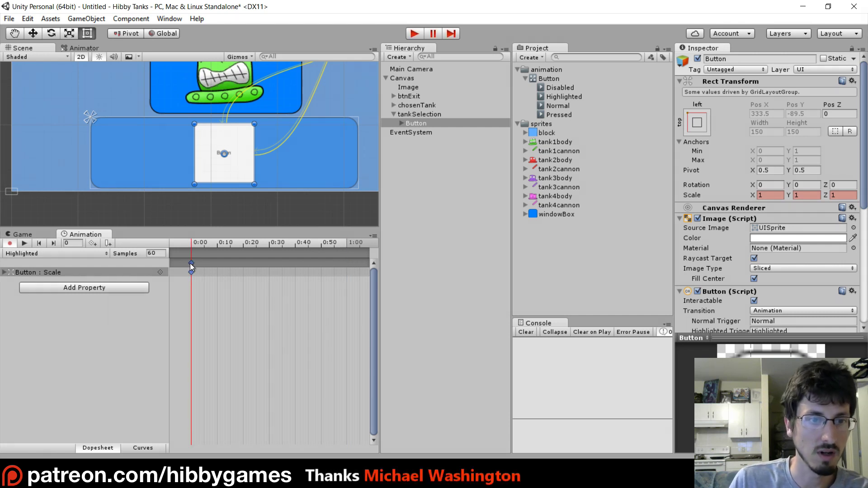
left_click(4, 273)
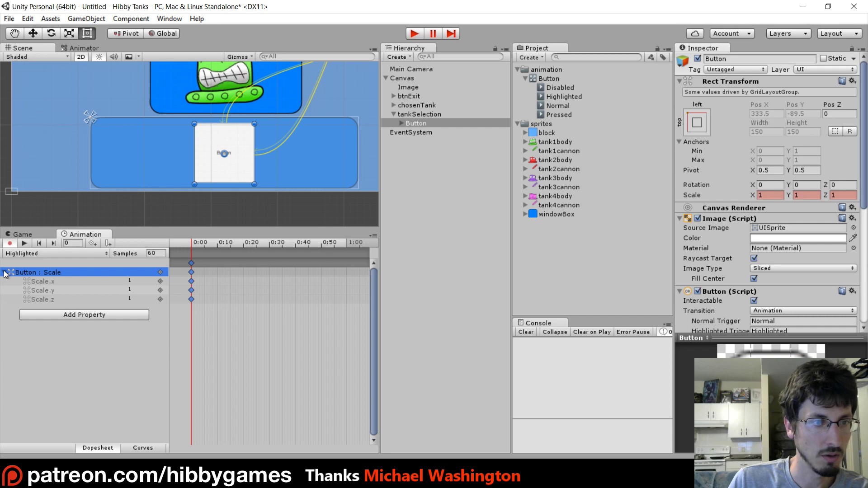
left_click(140, 282)
type("1.2")
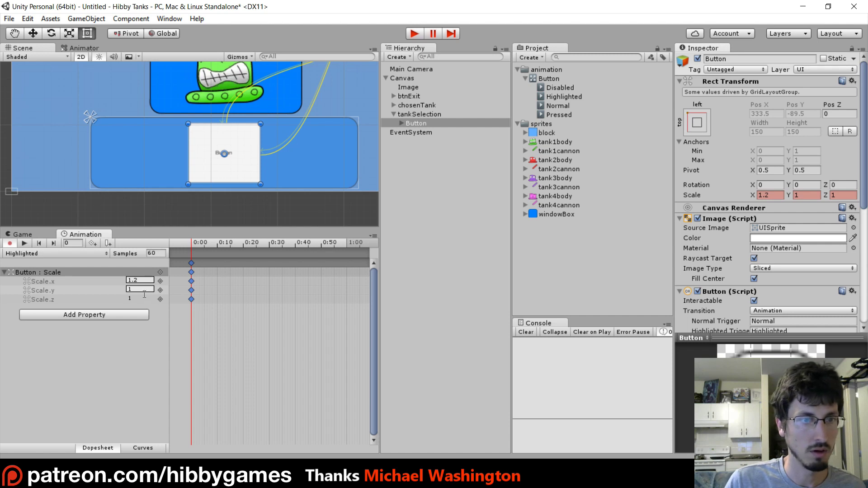
type("1.2")
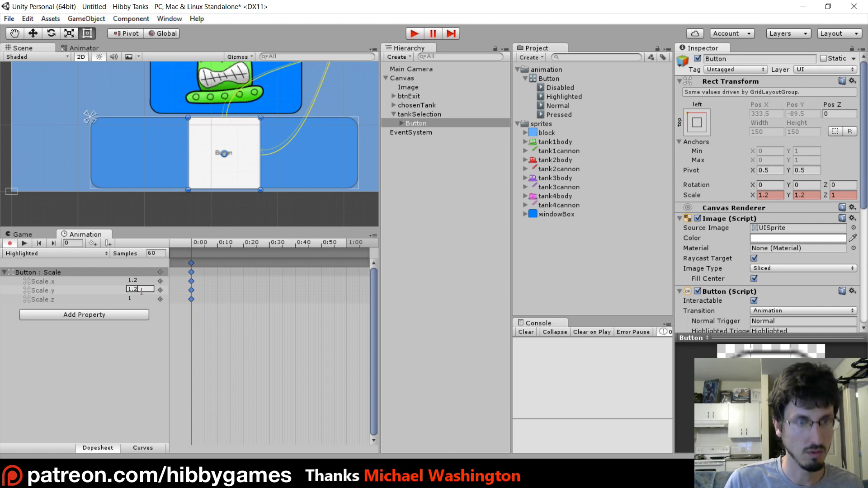
left_click(134, 342)
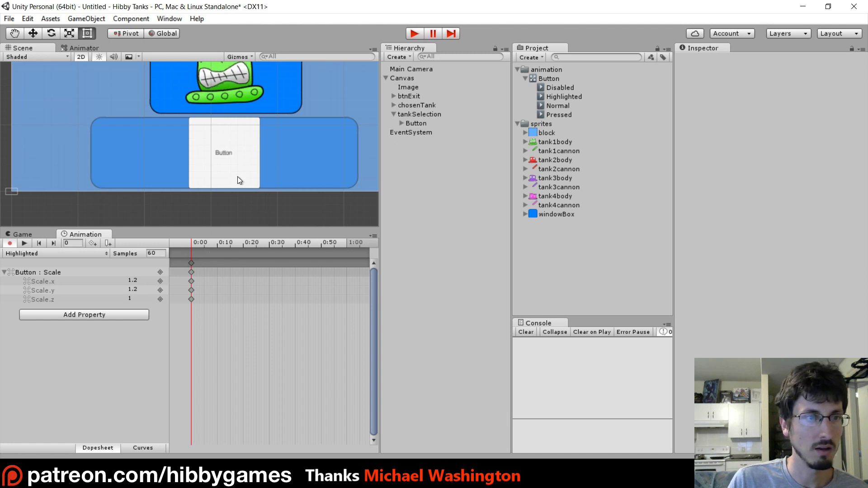
Add the Rect Transform Scale property to the Pressed clip and delete its keyframe at 1:00
left_click(81, 255)
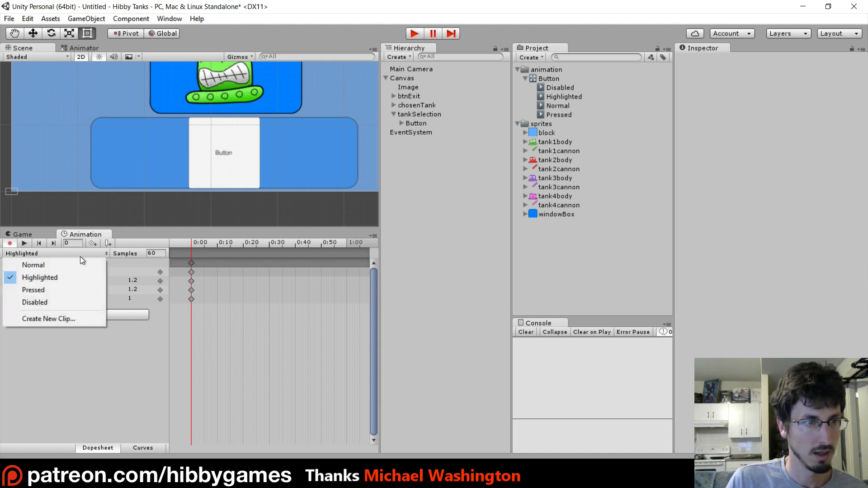
left_click(52, 290)
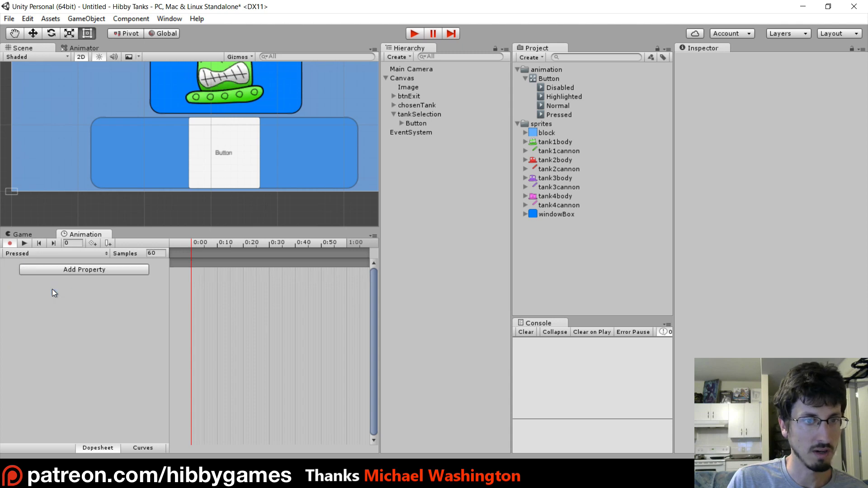
left_click(27, 253)
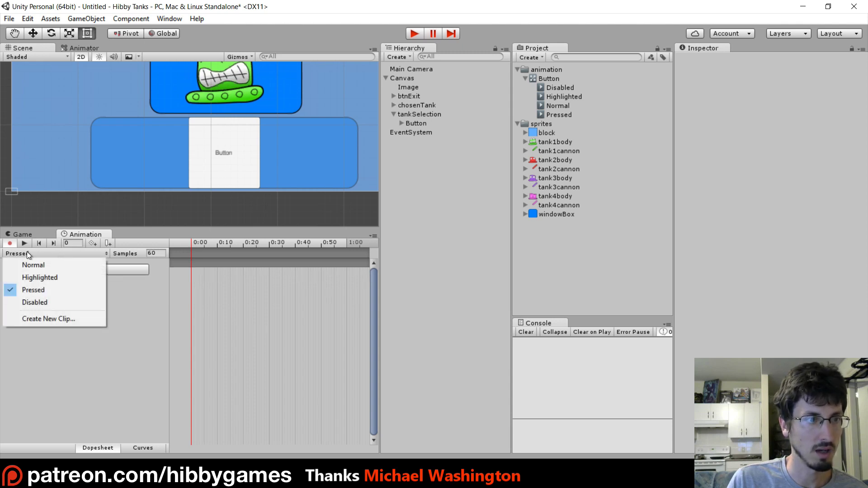
left_click(44, 290)
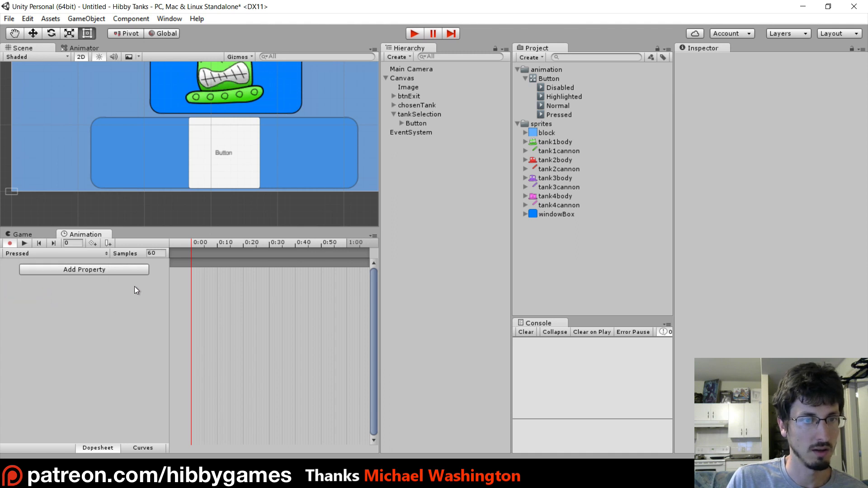
left_click(93, 269)
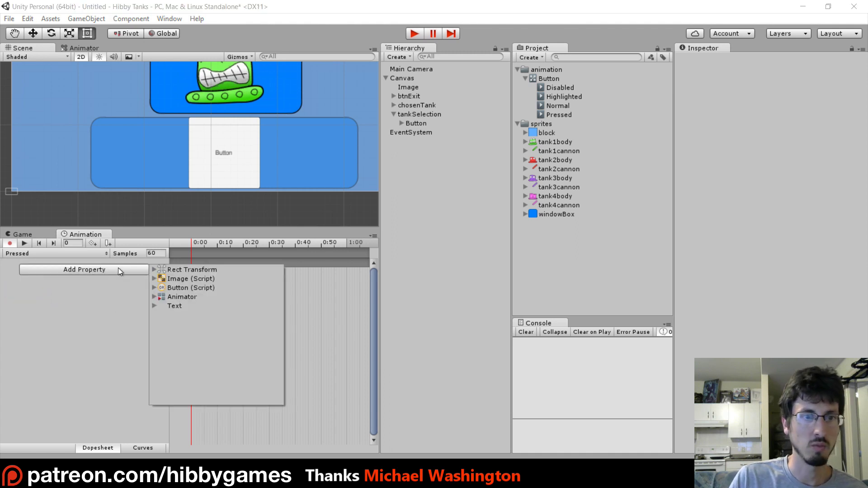
left_click(154, 270)
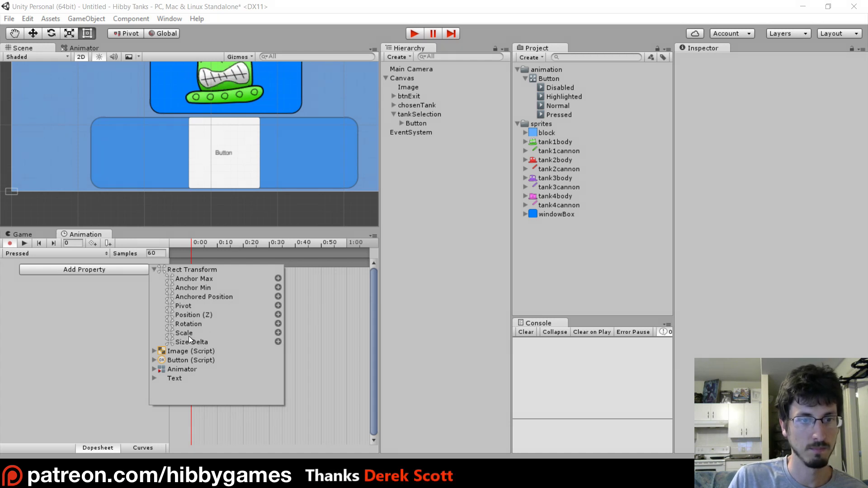
left_click(277, 333)
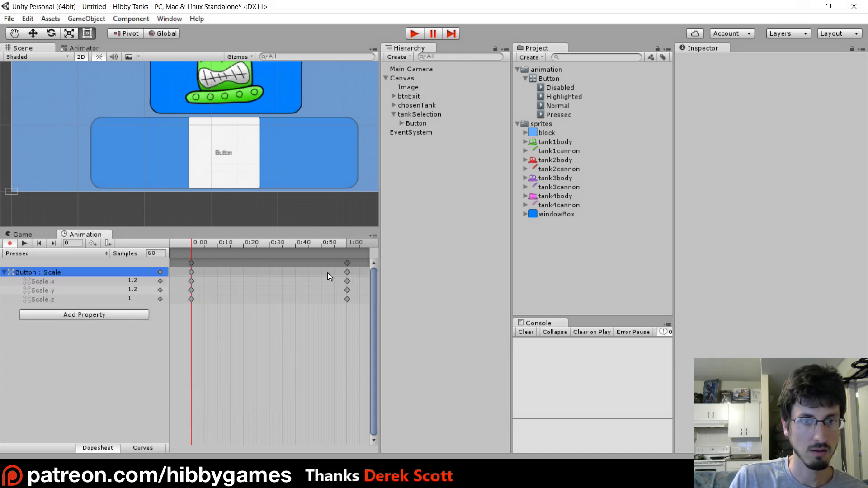
left_click(347, 263)
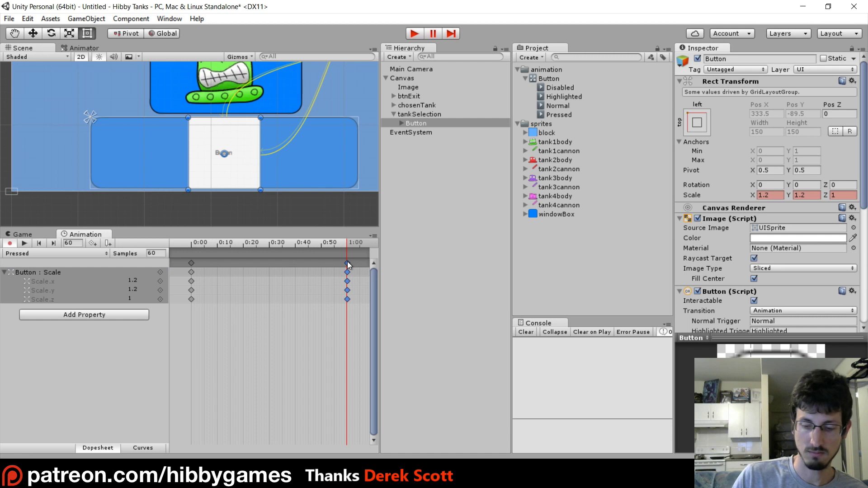
key("Delete")
Set Scale.x and Scale.y to 0.9 in the Pressed clip's keyframe at frame 0
left_click_drag(205, 243, 189, 242)
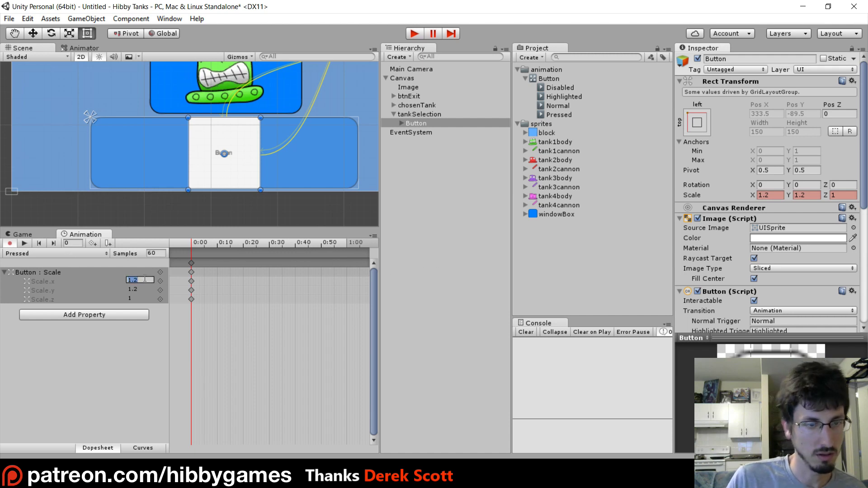
type("0.9")
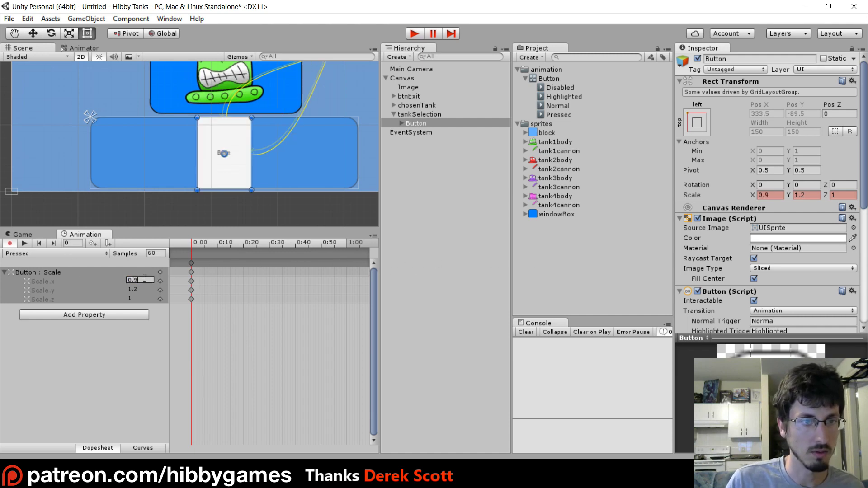
type("0.9")
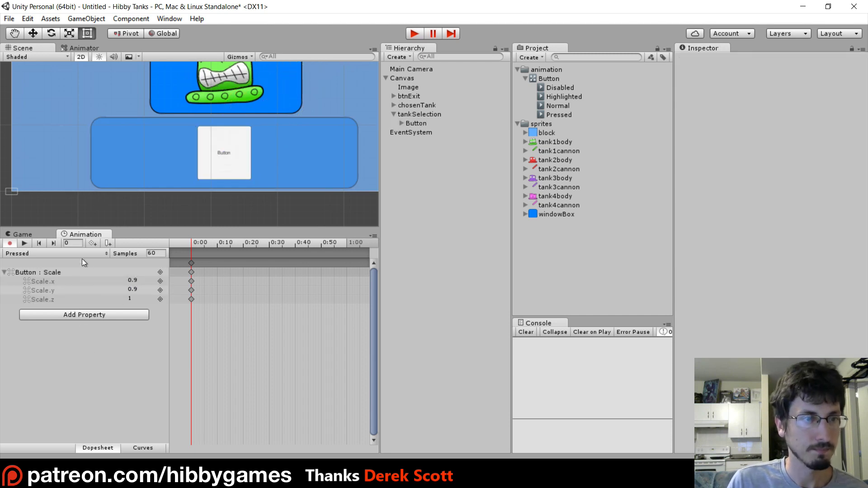
Switch the Animation window to the Normal clip with the playhead at frame 0
left_click(83, 251)
left_click(63, 265)
mouse_move(202, 243)
left_mouse_down()
mouse_move(175, 244)
mouse_move(229, 243)
mouse_move(186, 243)
left_mouse_up()
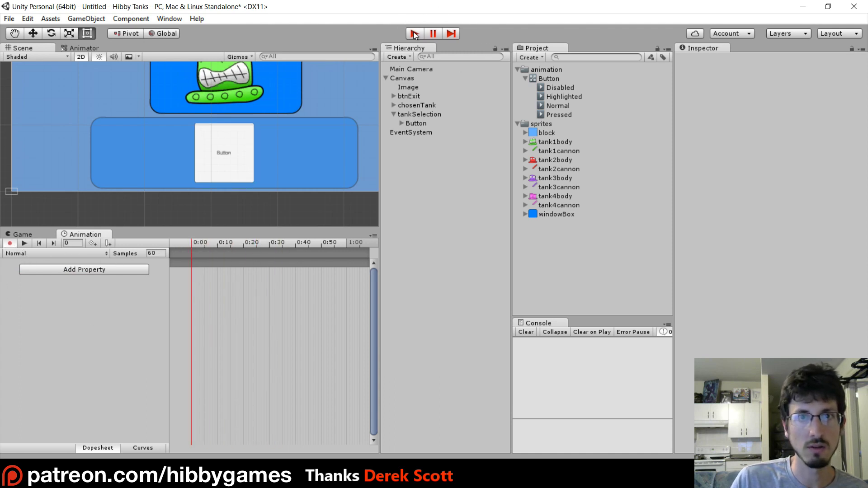
Turn off animation recording and play-test the button's hover and press scaling in the Game view, ending in edit mode
left_click(10, 244)
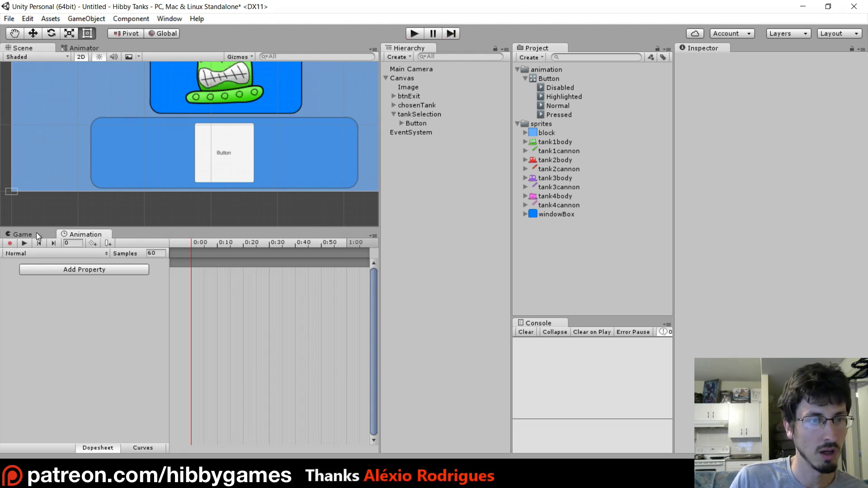
left_click(23, 235)
key("ctrl+p")
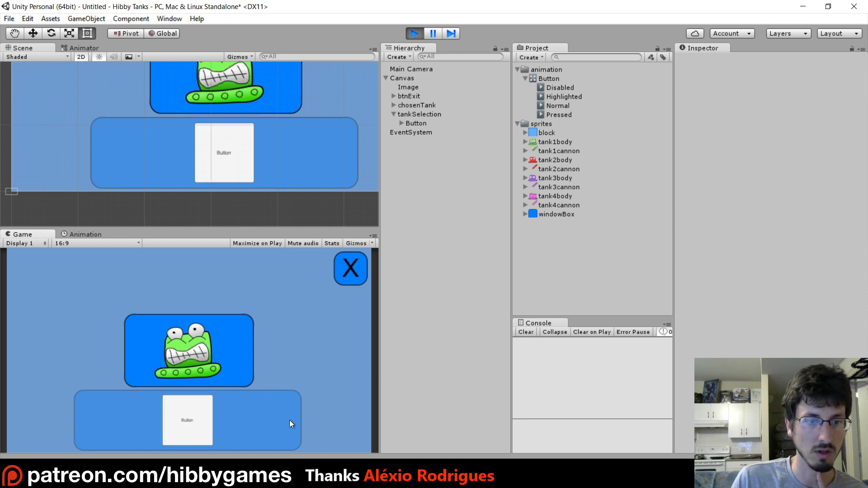
left_click(198, 415)
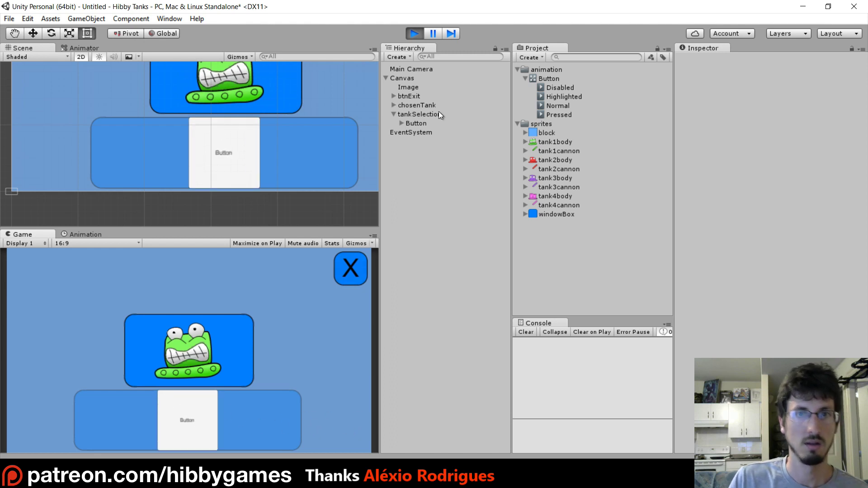
left_click(413, 34)
Delete the Text child of the tankSelection panel's Button and set the button's Source Image to tank1body
left_click(402, 122)
left_click(422, 132)
right_click(422, 132)
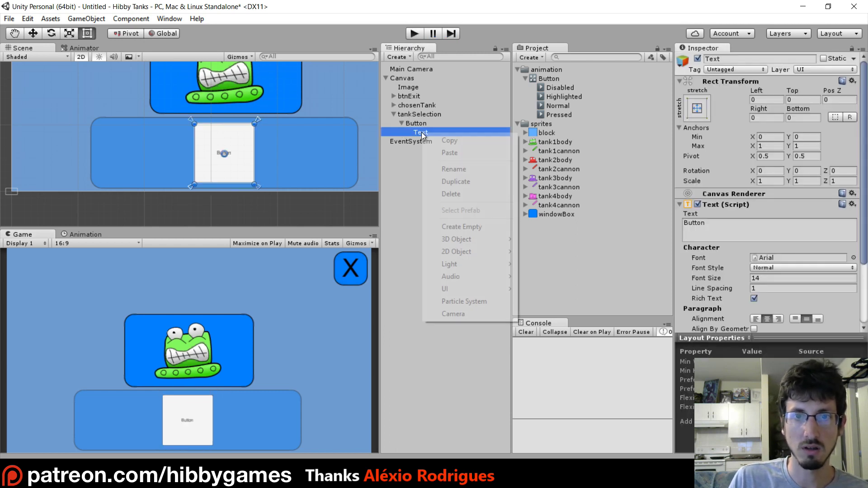
left_click(468, 192)
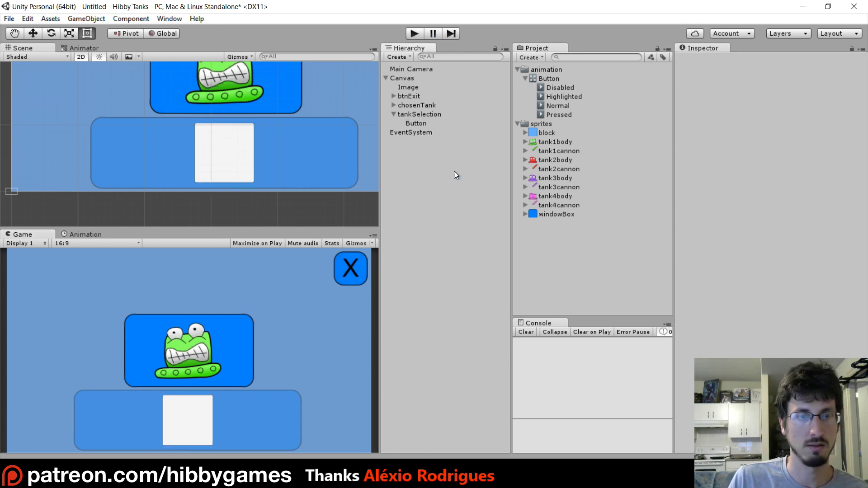
left_click(414, 123)
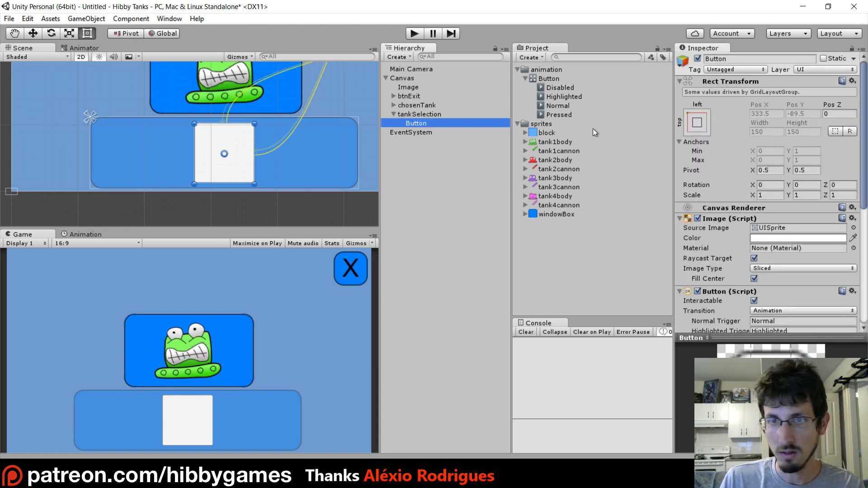
left_click_drag(555, 142, 783, 227)
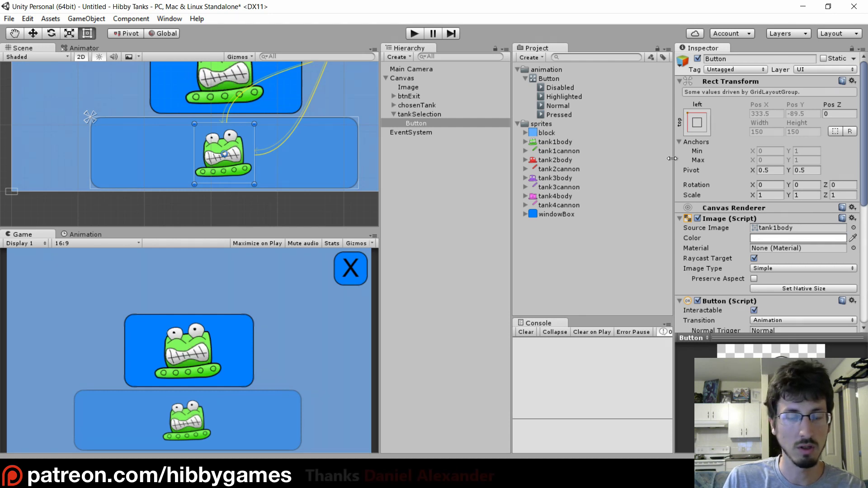
Duplicate the green tank button in tankSelection and set the copy's Source Image to tank2body
right_click(421, 123)
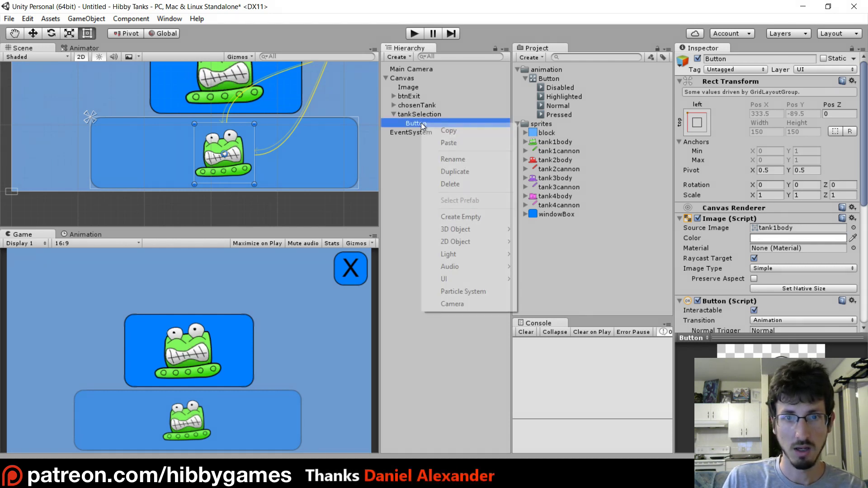
left_click(474, 170)
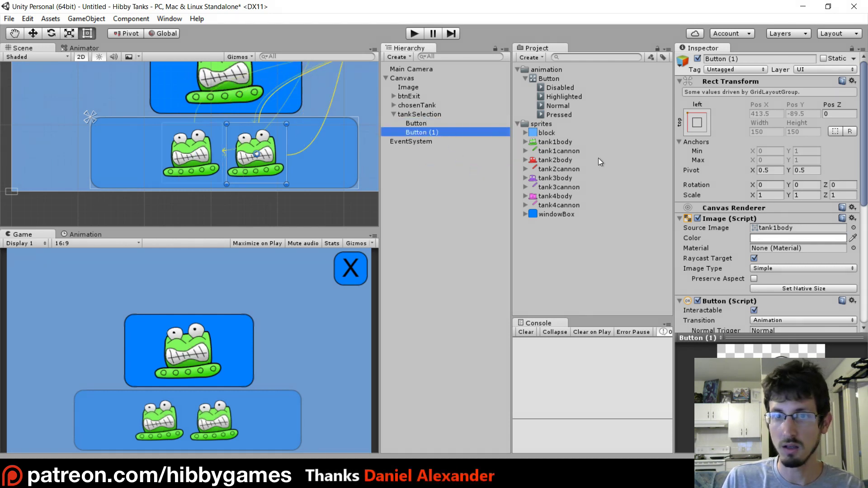
left_click_drag(555, 157, 775, 226)
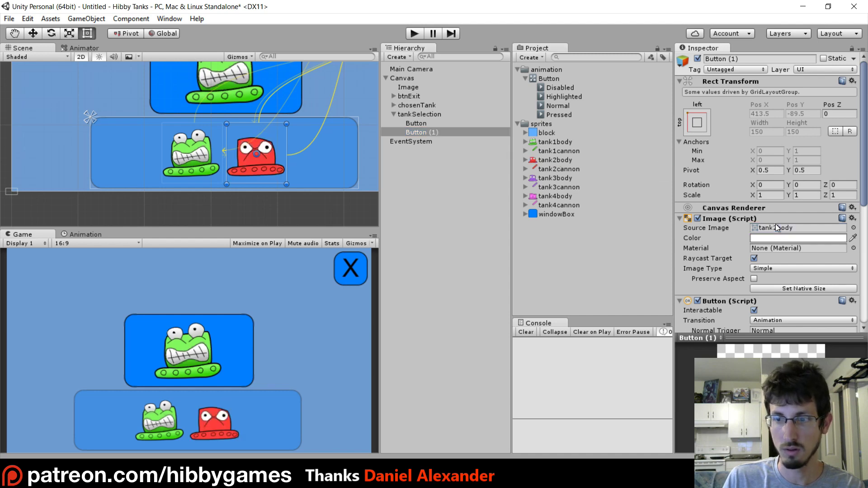
Duplicate the red tank button, Button (1), and set the copy's Source Image to tank3body
right_click(430, 131)
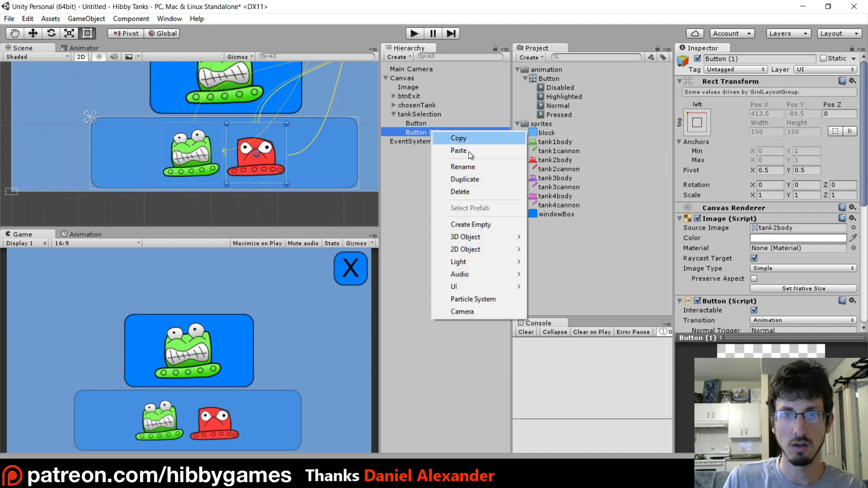
left_click(499, 180)
left_click_drag(560, 178, 775, 227)
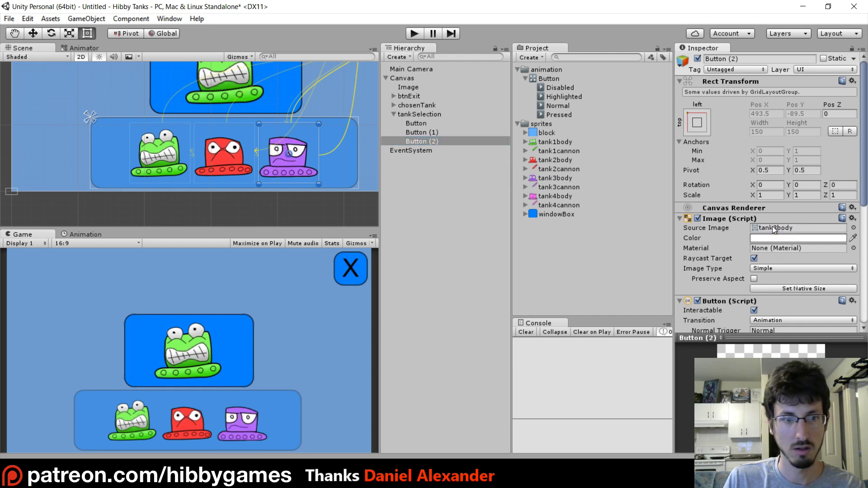
Duplicate the purple tank button, Button (2), and set the copy's Source Image to tank4body
right_click(419, 138)
left_click(467, 185)
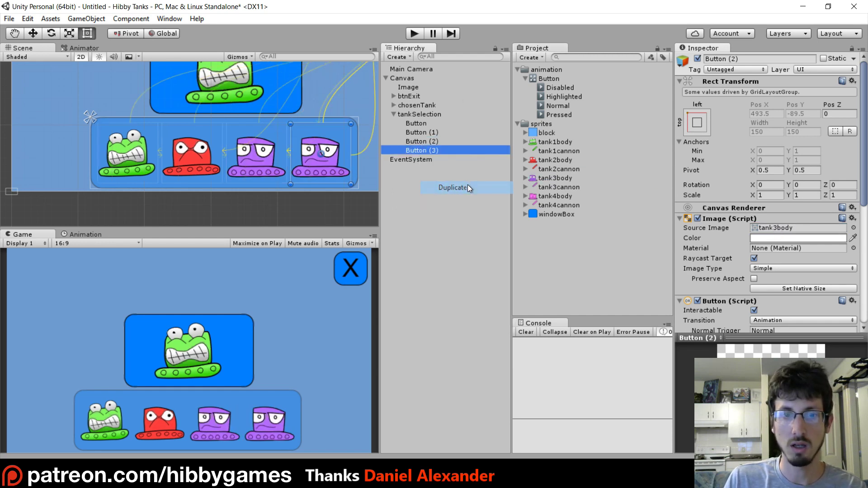
left_click_drag(557, 194, 766, 229)
Run the game to test the four tank buttons in the selection panel
left_click(413, 35)
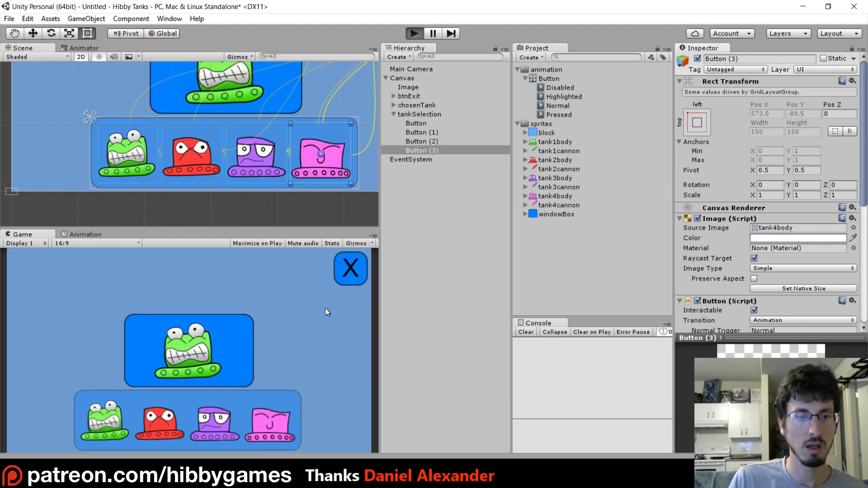